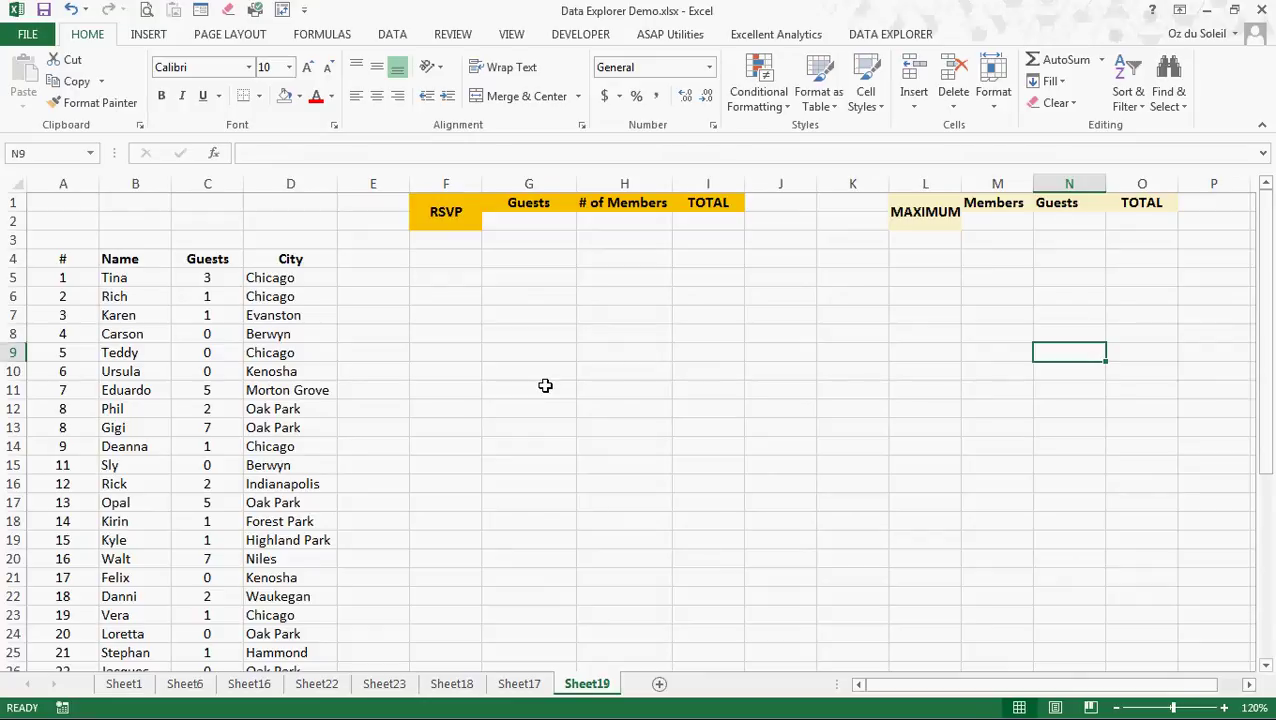
Rename the header in cell B4 as "Member"
left_click(151, 262)
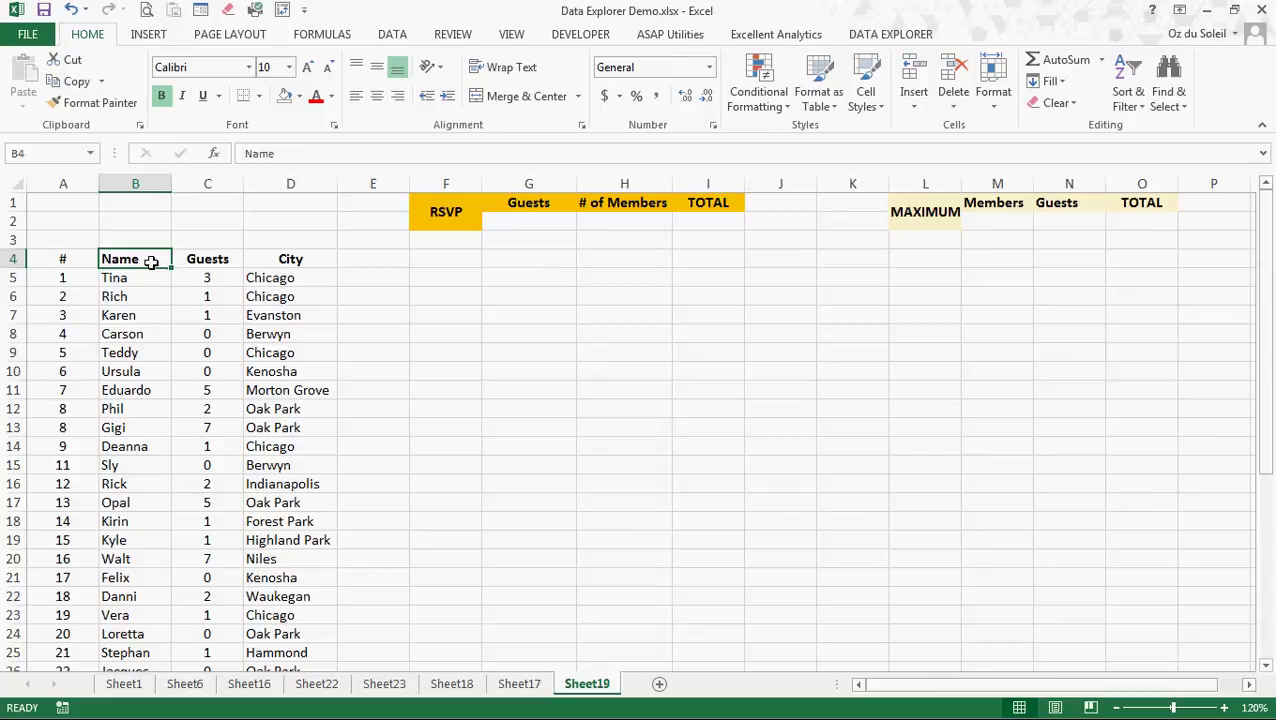
type("Members")
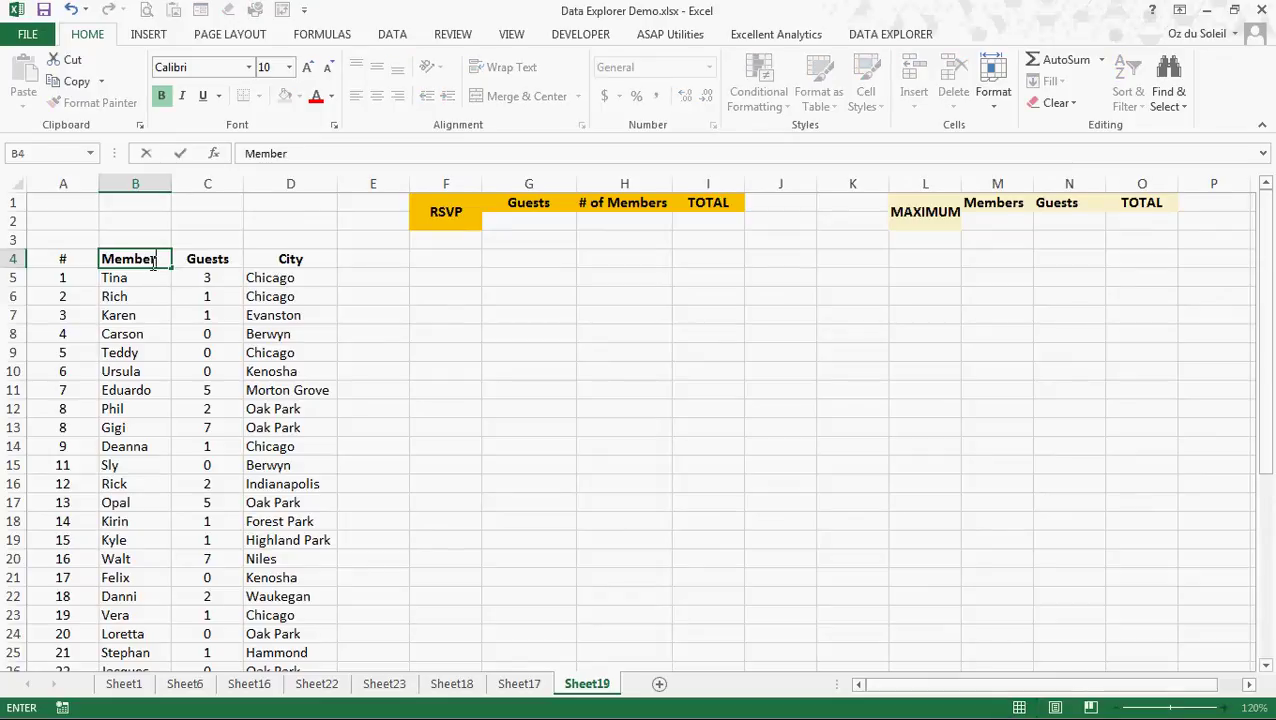
key("Return")
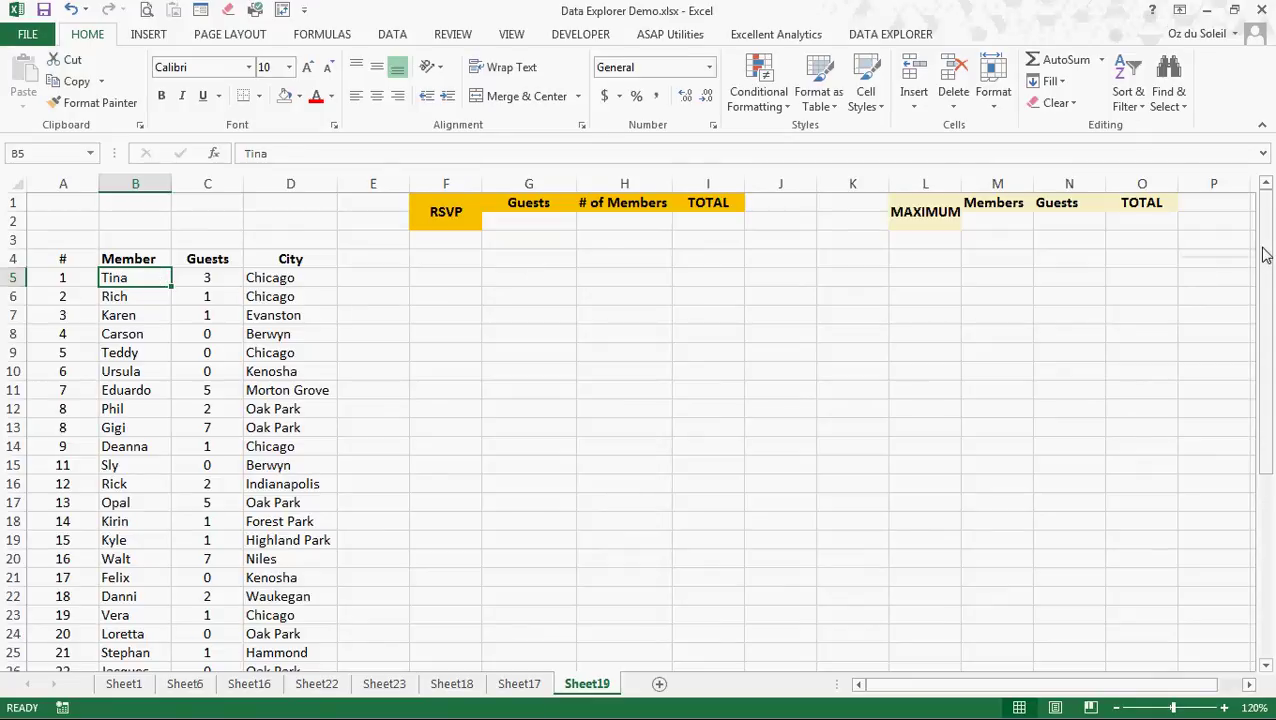
Count the members under MAXIMUM by entering =COUNTA(B:B)-1 in cell M2
mouse_move(1264, 255)
left_mouse_down()
mouse_move(1272, 470)
mouse_move(1266, 250)
left_mouse_up()
scroll(287, 430, "down", 4)
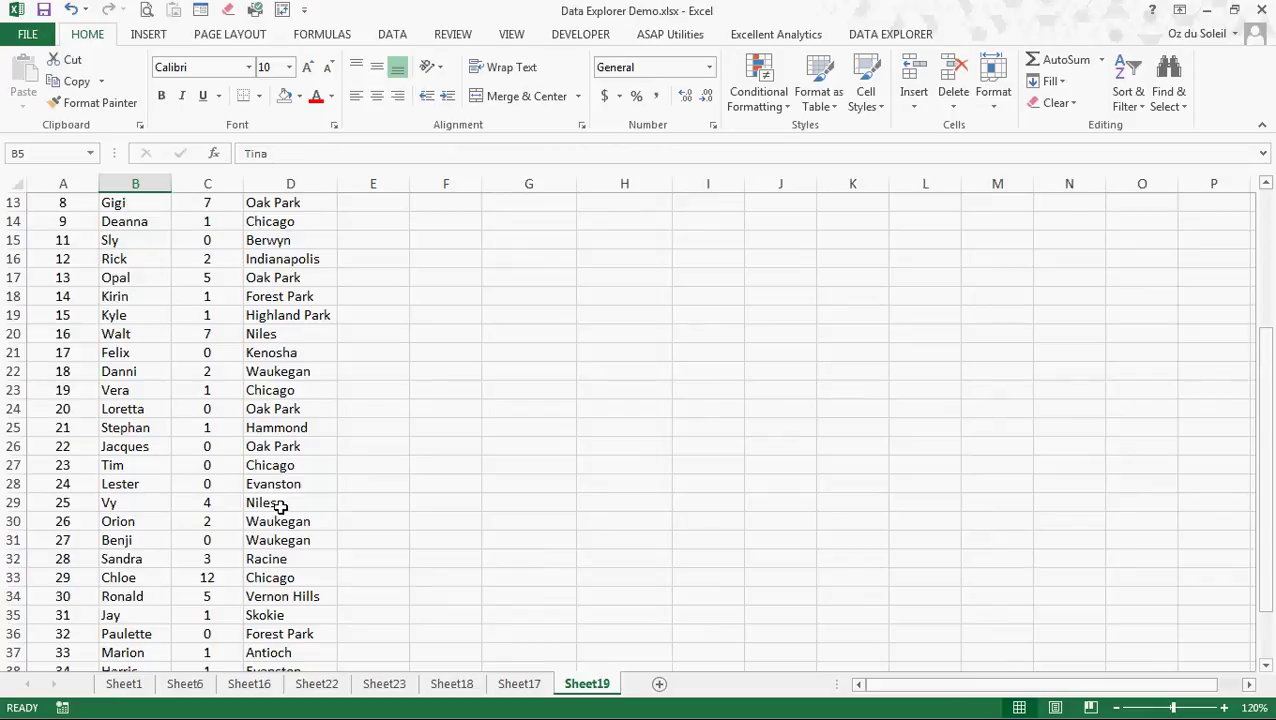
scroll(649, 535, "up", 4)
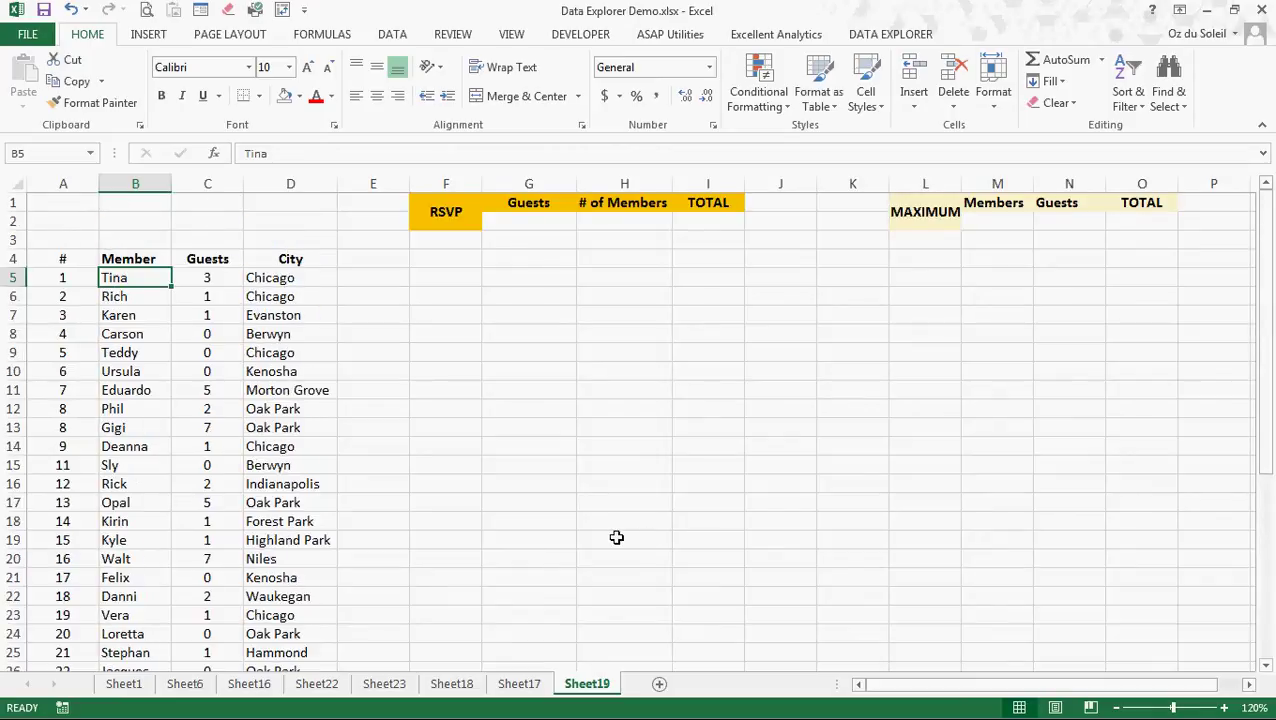
left_click(989, 222)
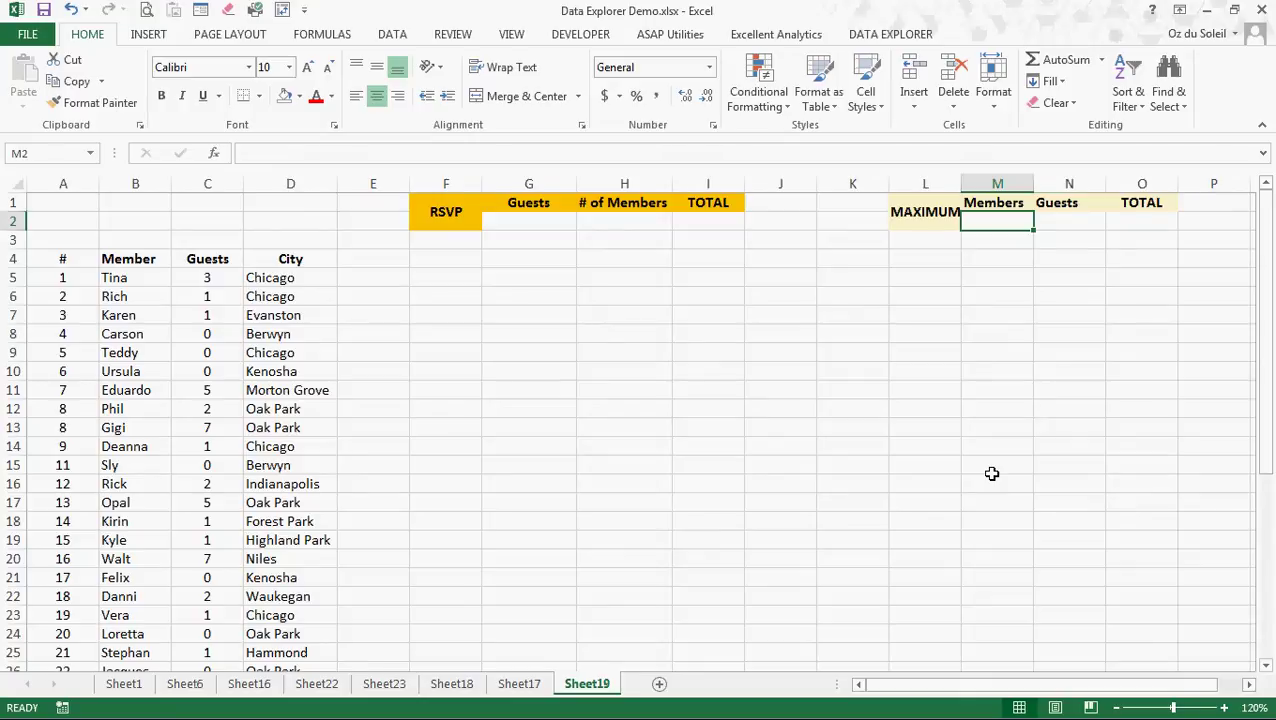
type("=")
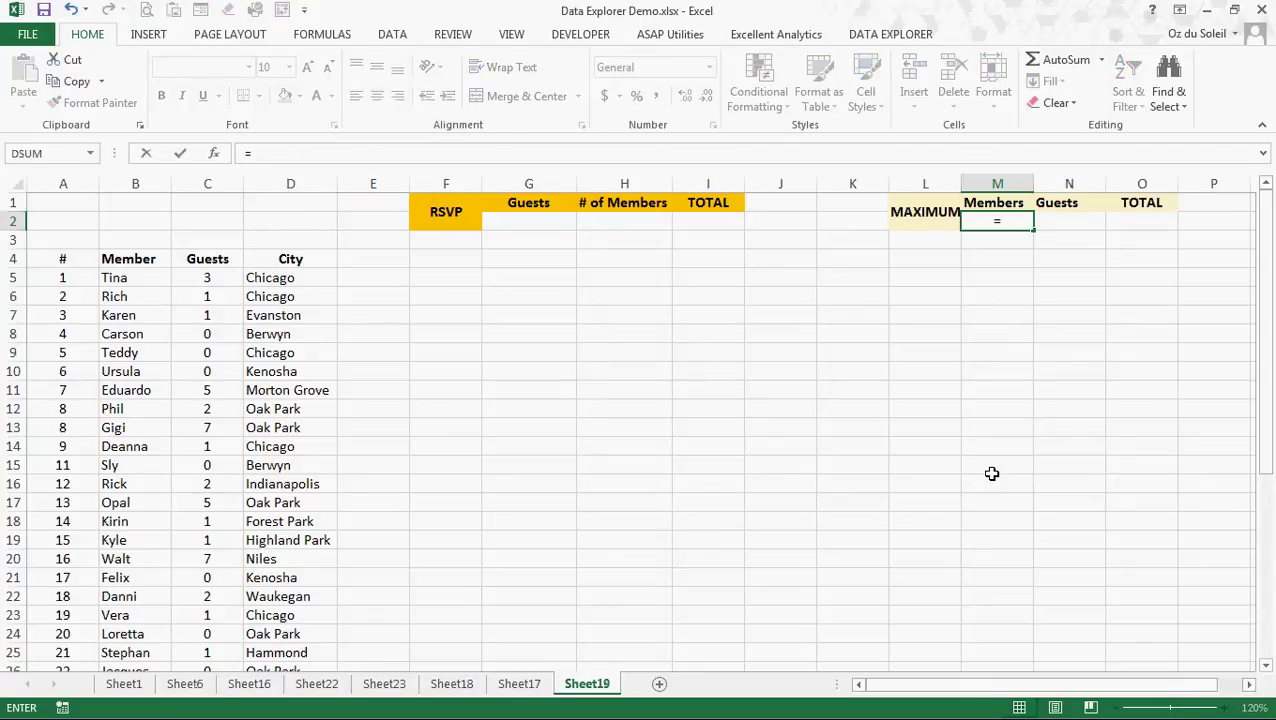
type("counta")
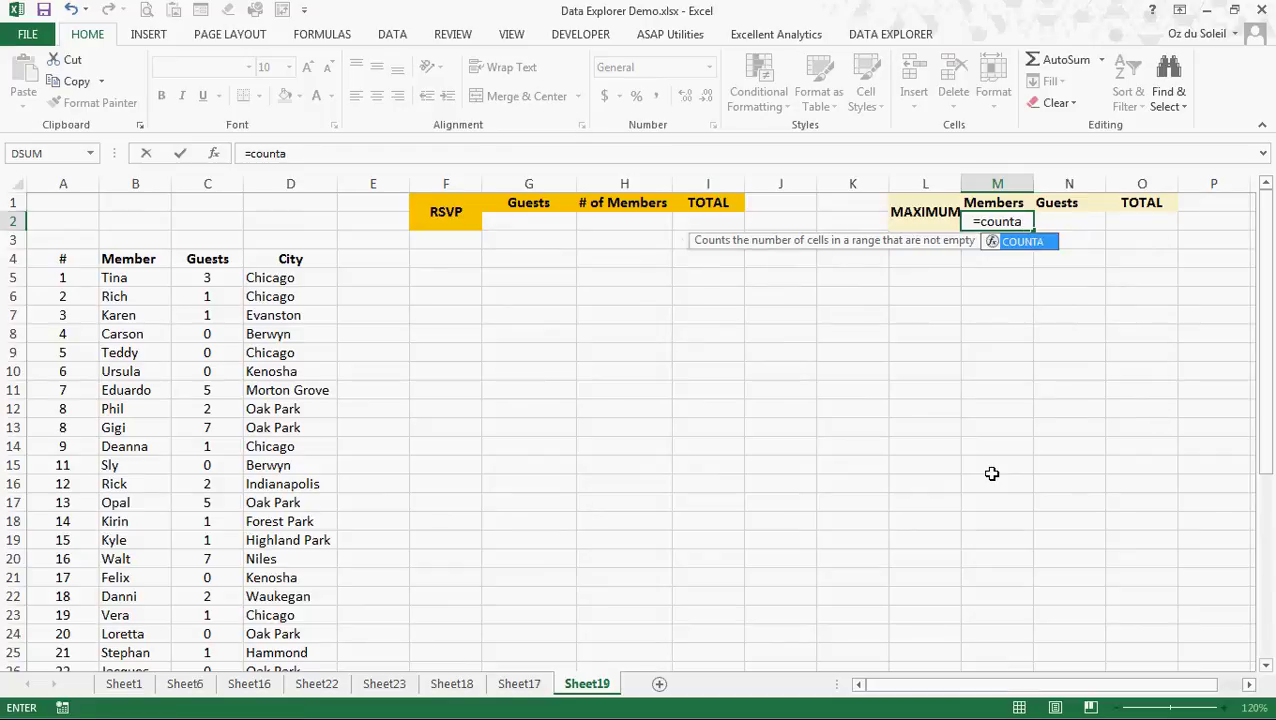
type("(")
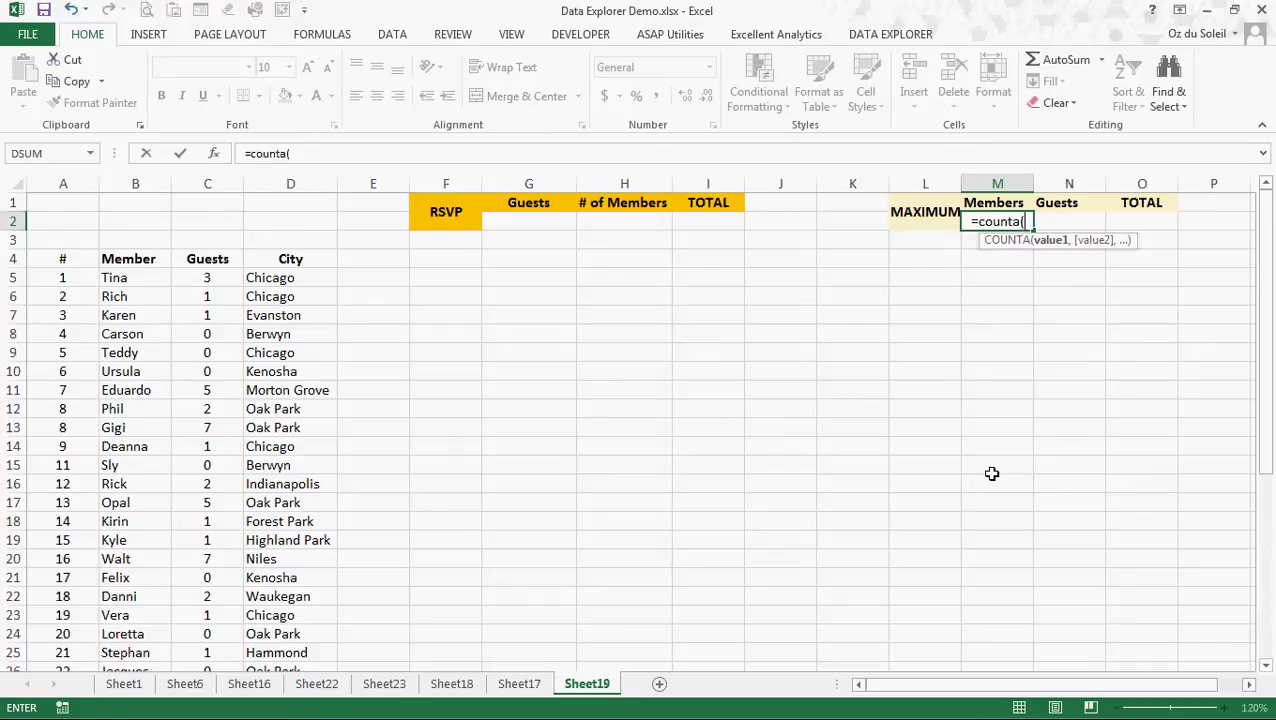
type("b:b")
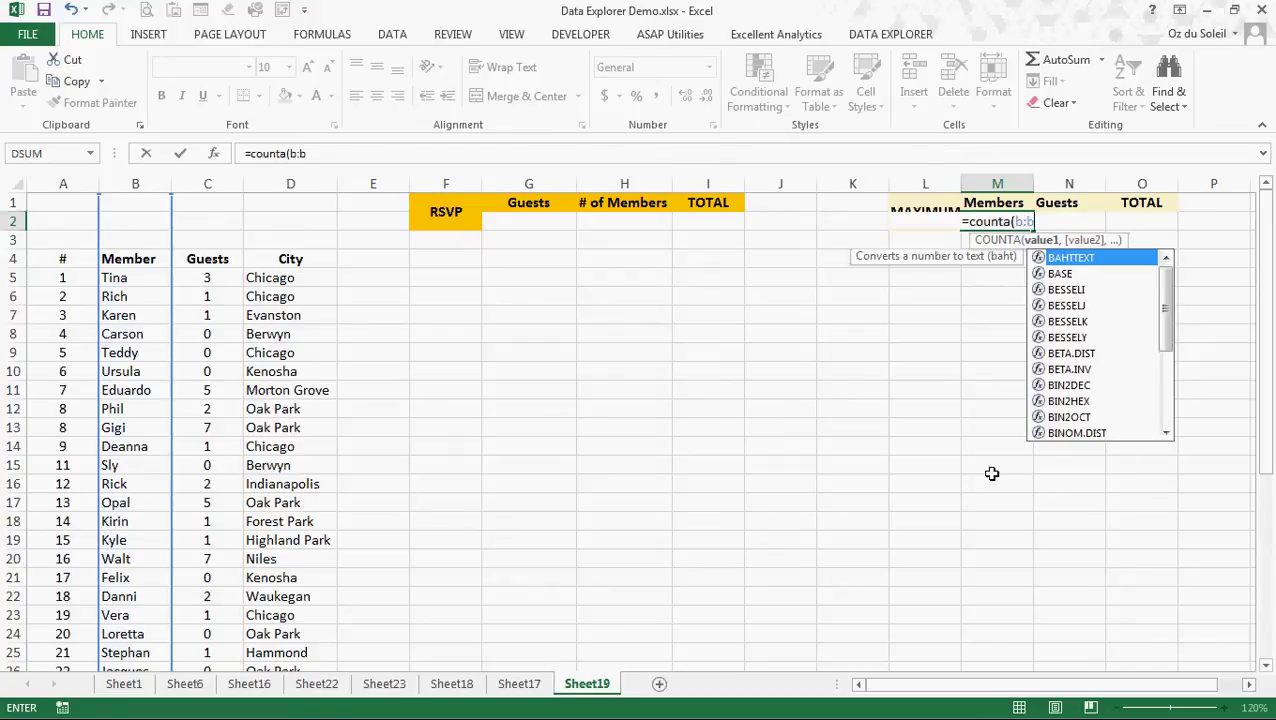
type(")")
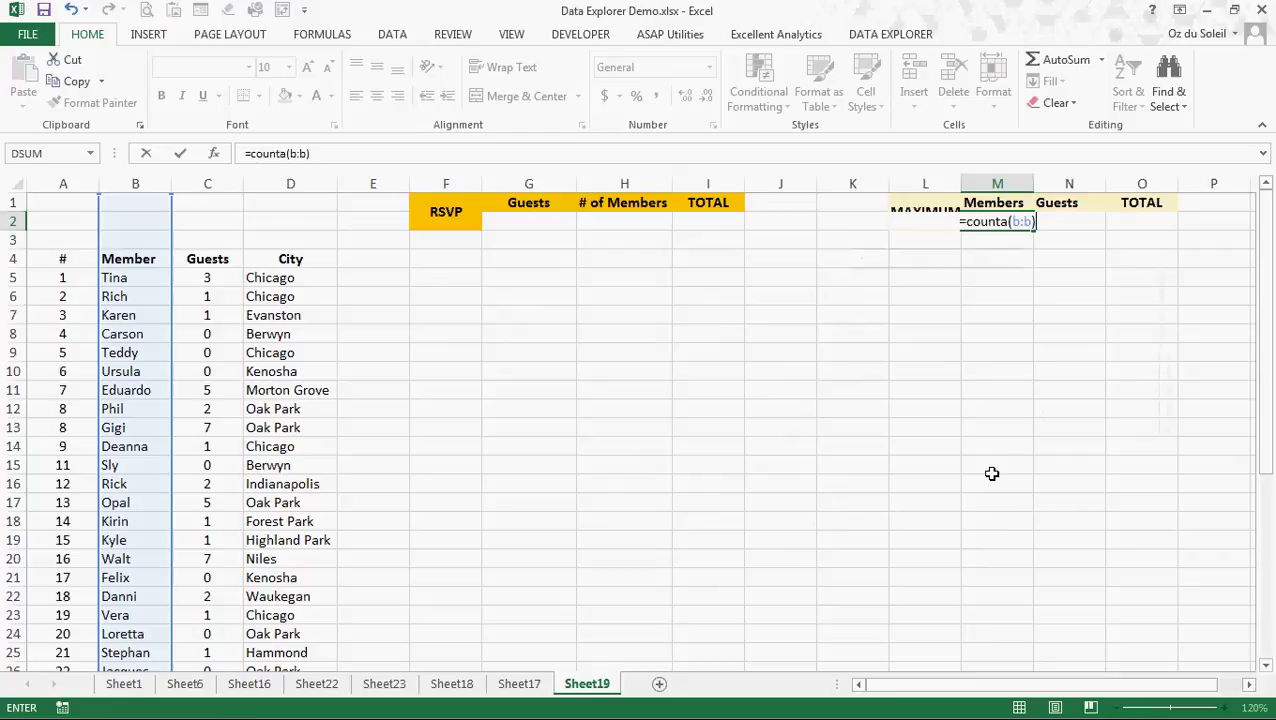
type("-1")
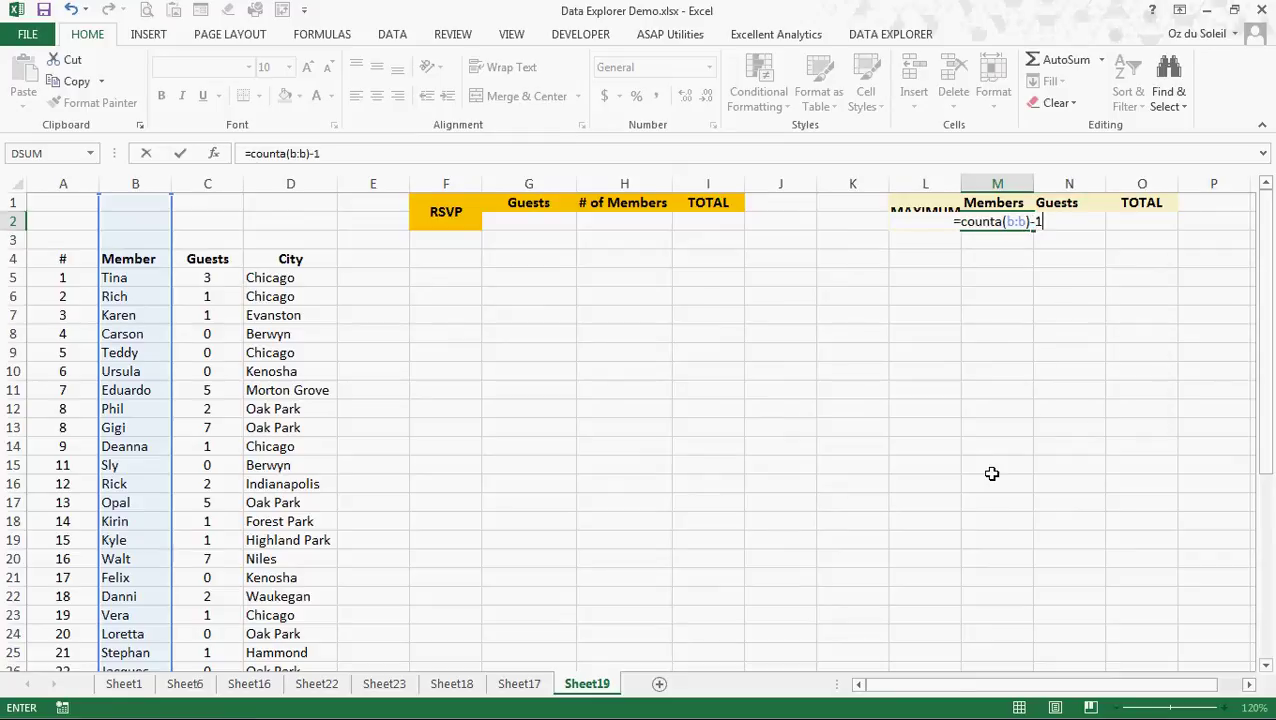
key("Return")
key("Up")
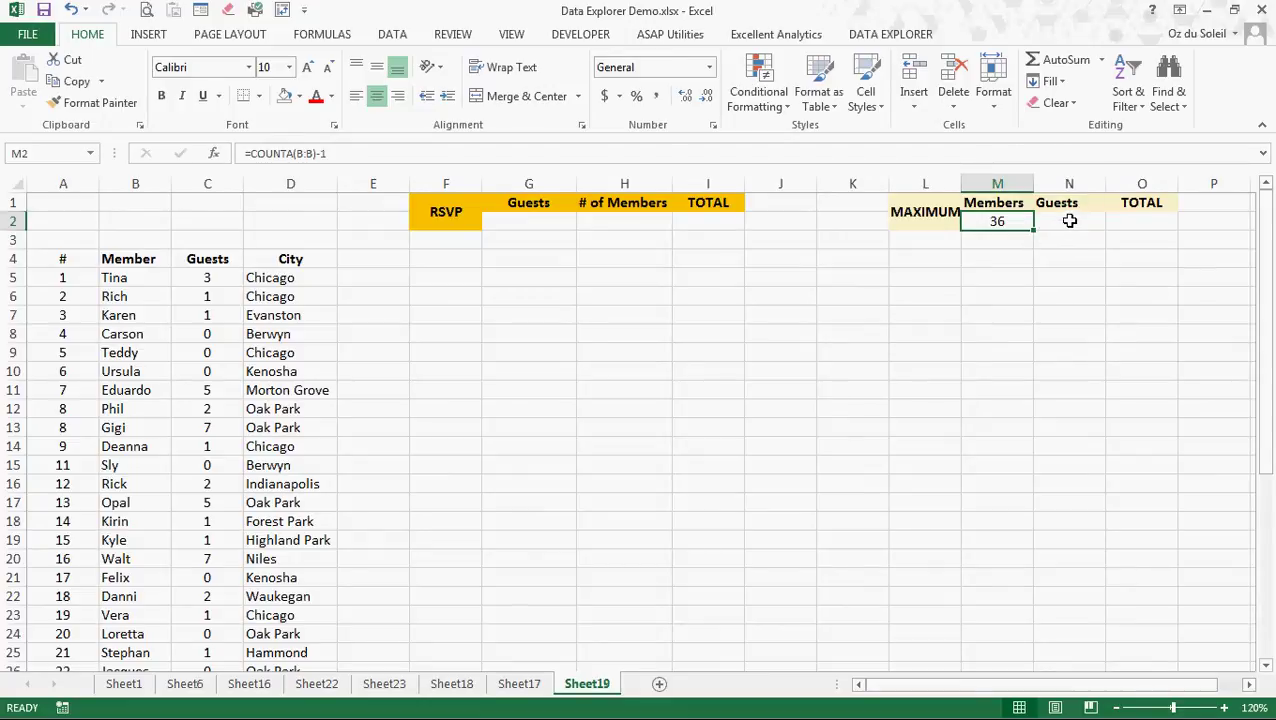
Total the guests under MAXIMUM by entering =SUM(C:C) in cell N2
left_click(1067, 221)
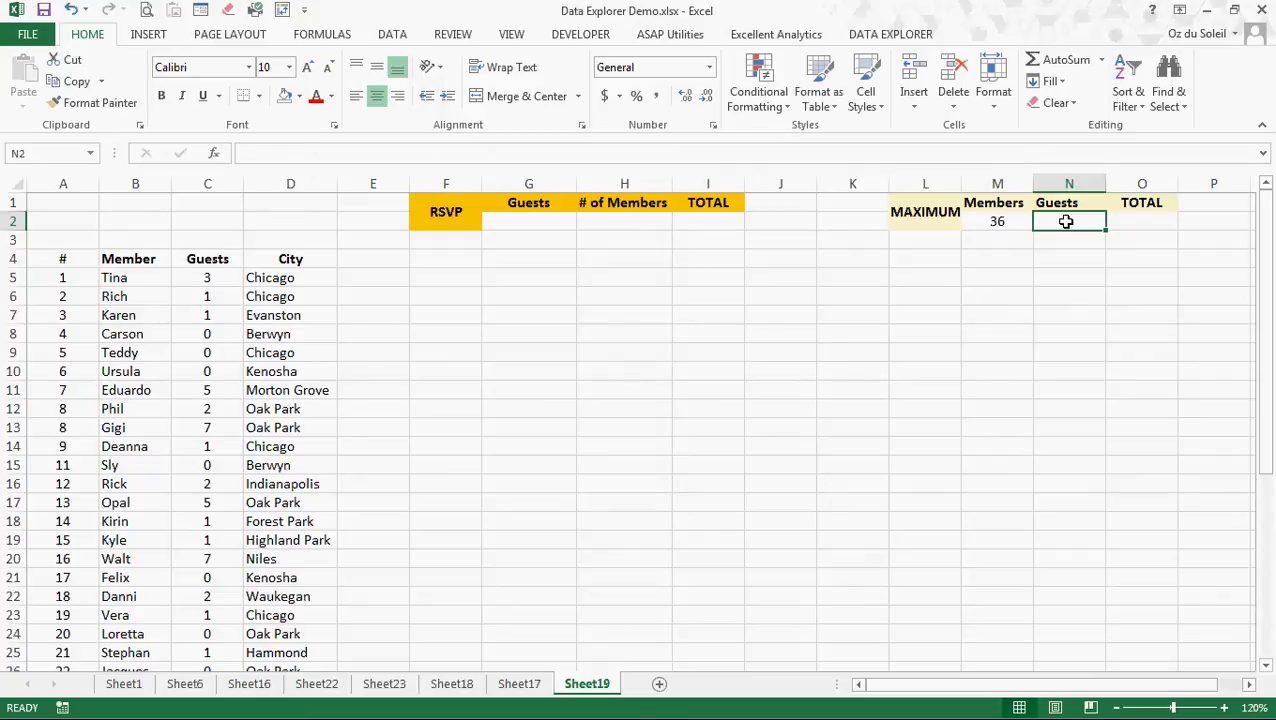
type("=sum(")
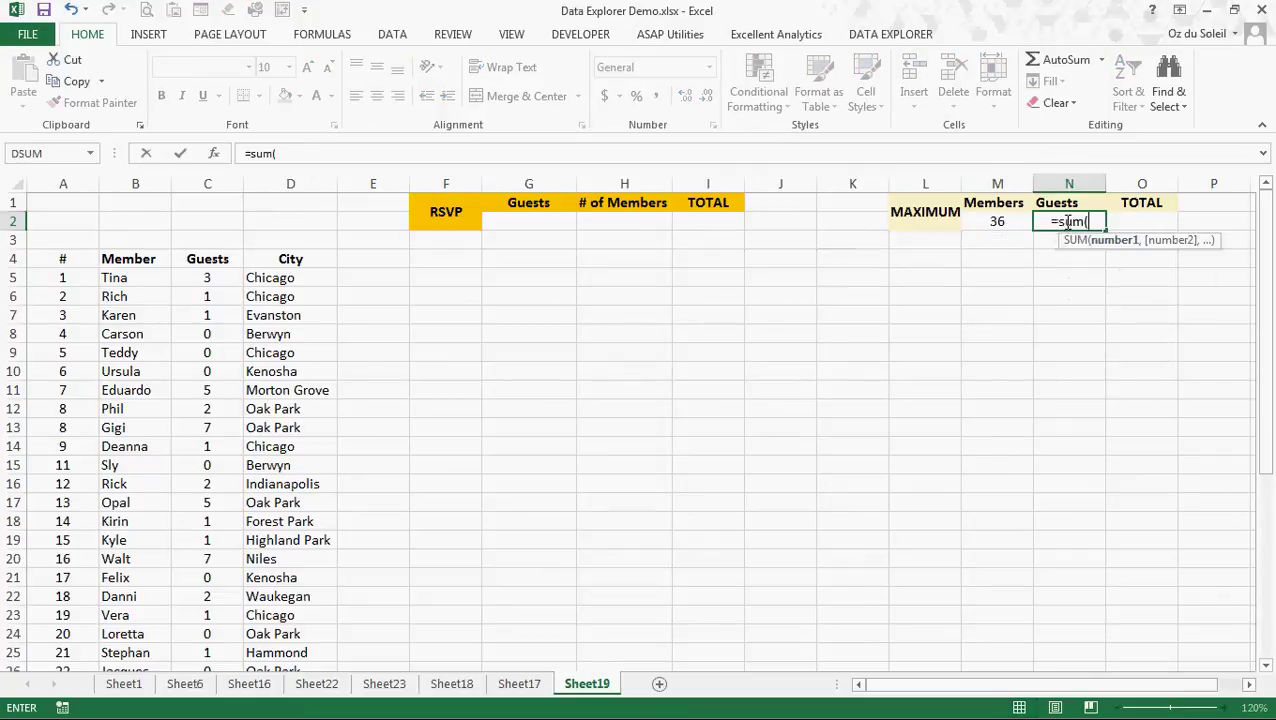
type("c:c)")
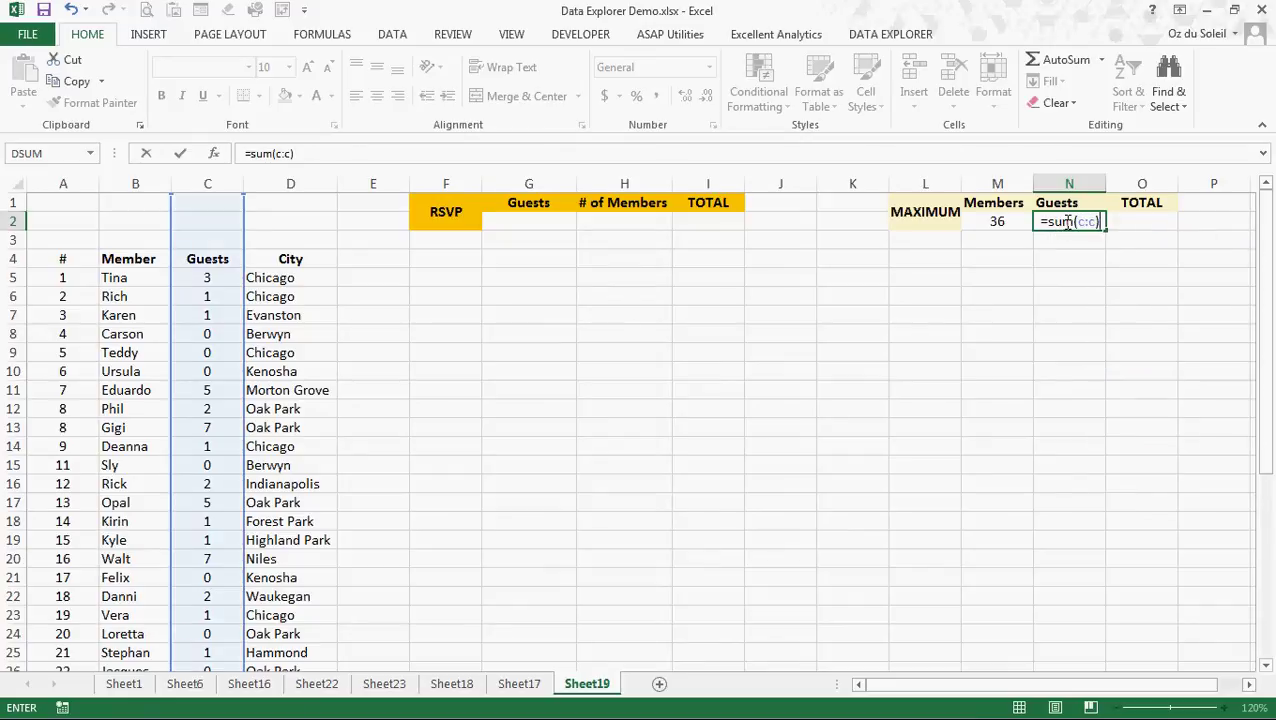
key("Return")
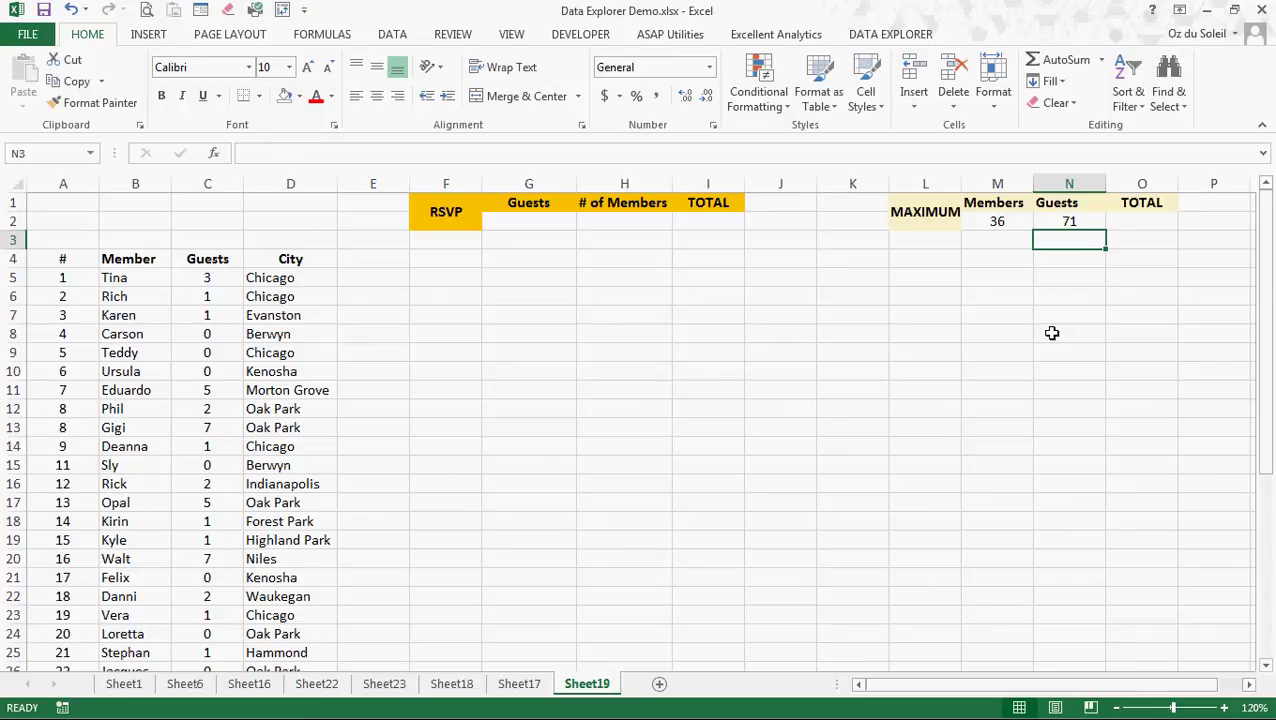
Add the maximum guests and members in TOTAL cell O2 with the formula =N2+M2
left_click(1141, 222)
type("=")
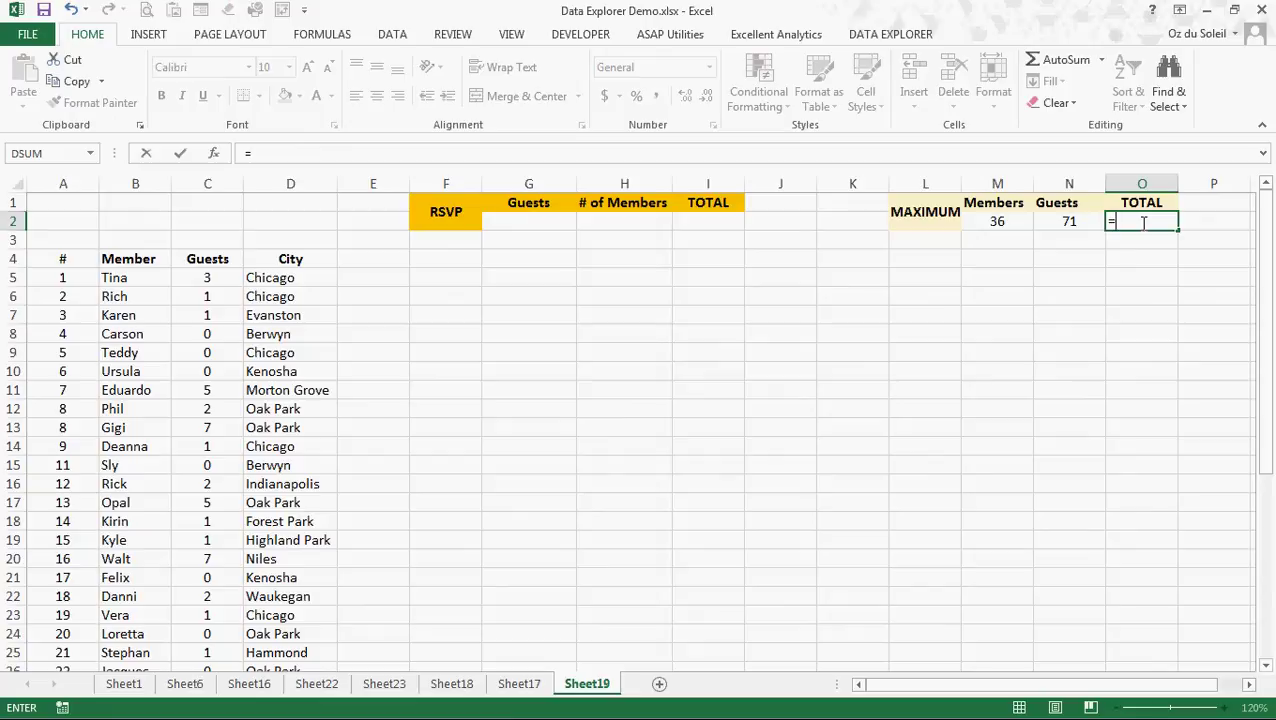
left_click(1071, 222)
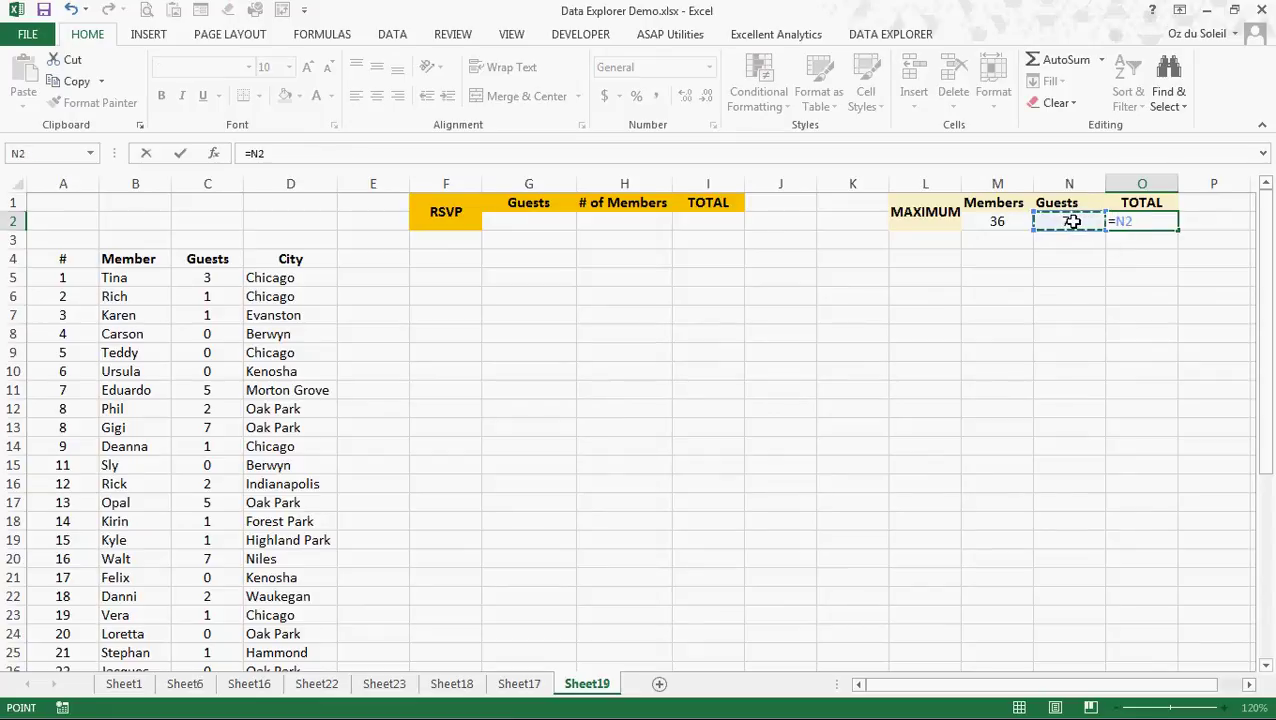
type("+")
left_click(1005, 222)
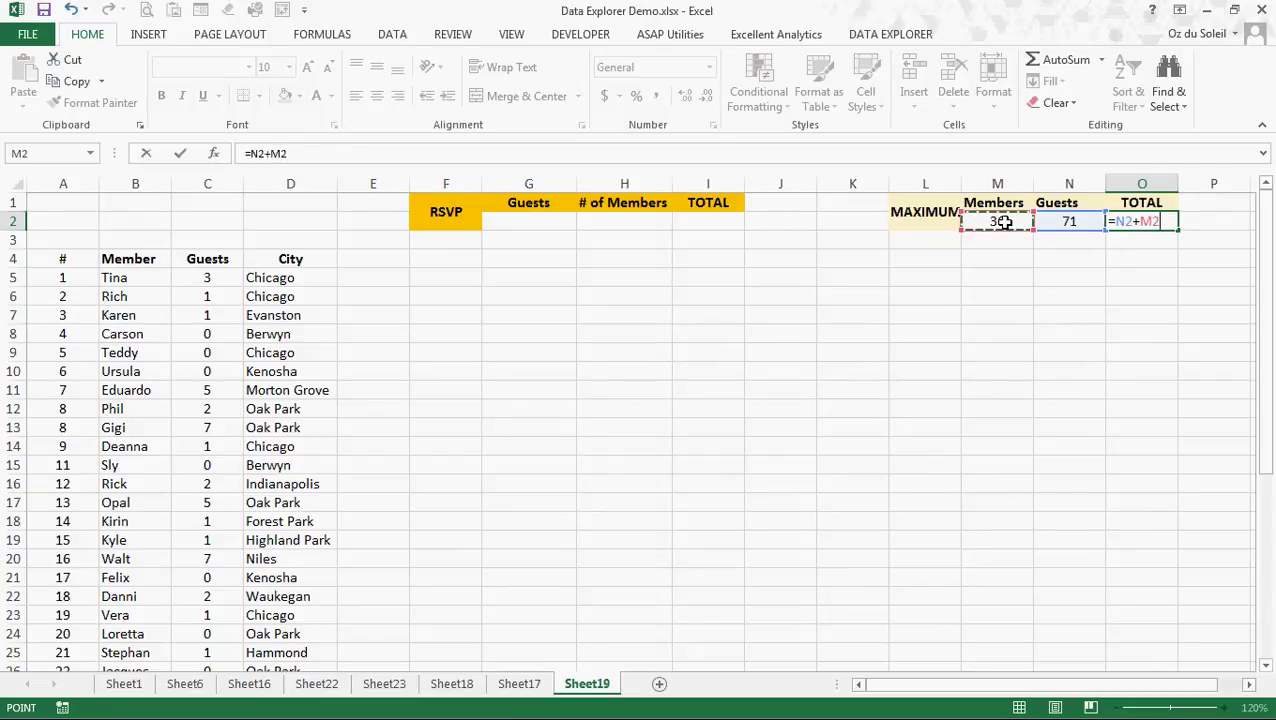
key("Return")
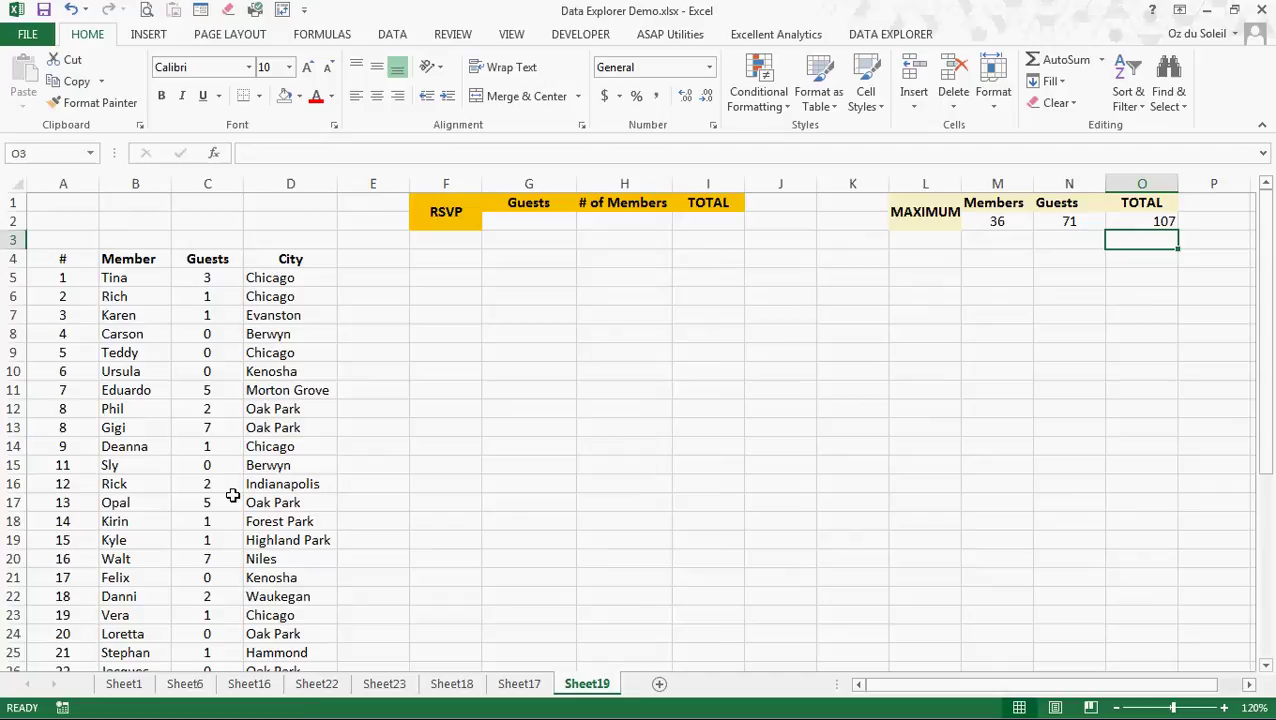
Hide row 12 of the member list
left_click(13, 408)
right_click(13, 408)
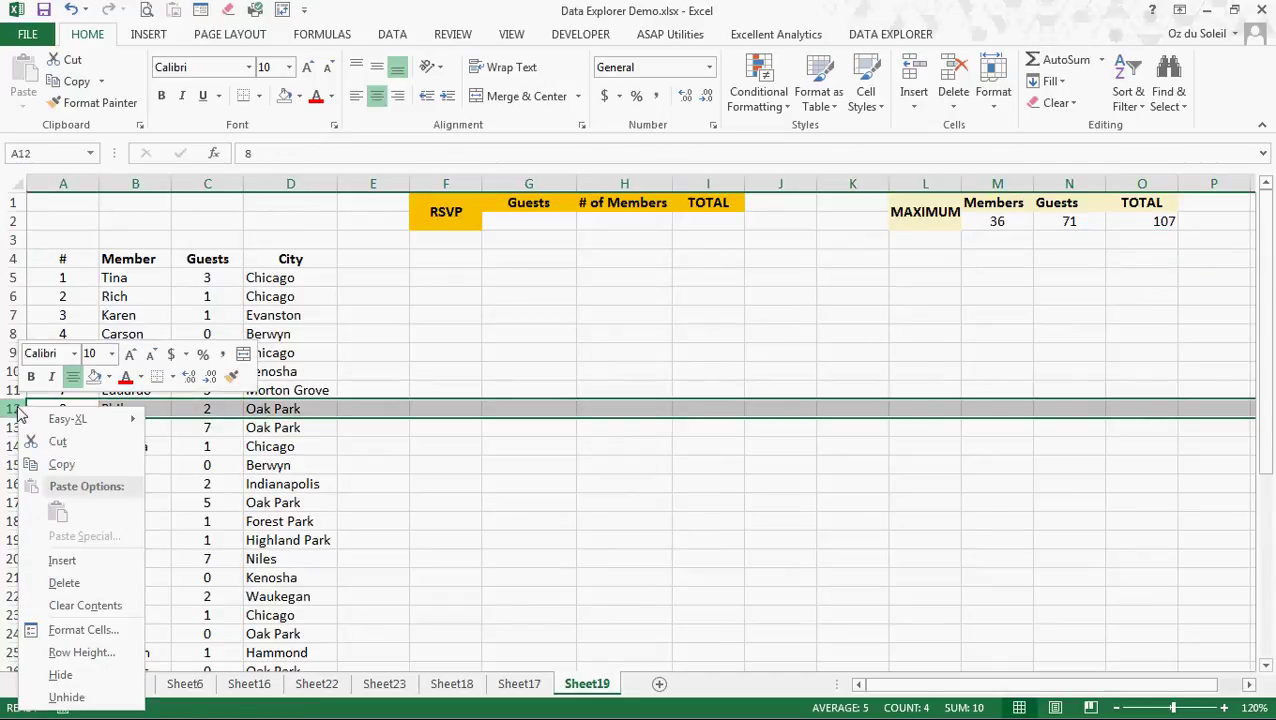
left_click(60, 676)
left_click(105, 479)
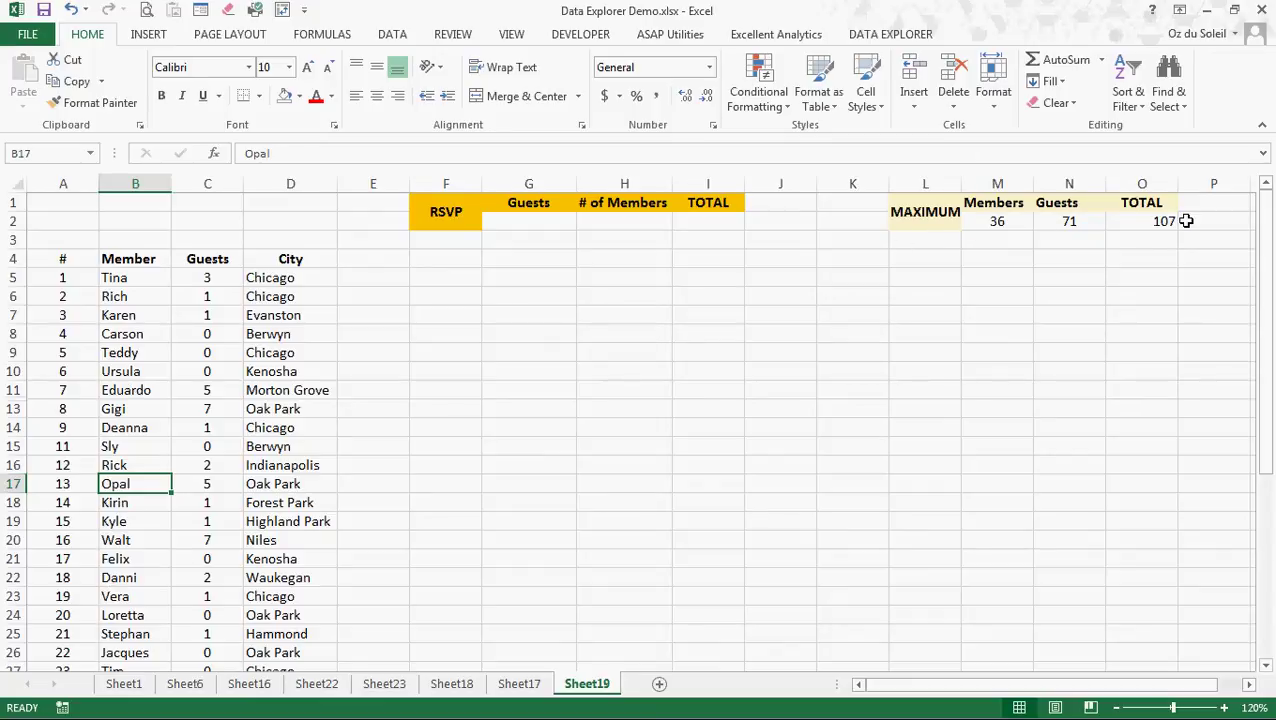
Hide rows 23 and 24 of the member list
scroll(248, 547, "down", 3)
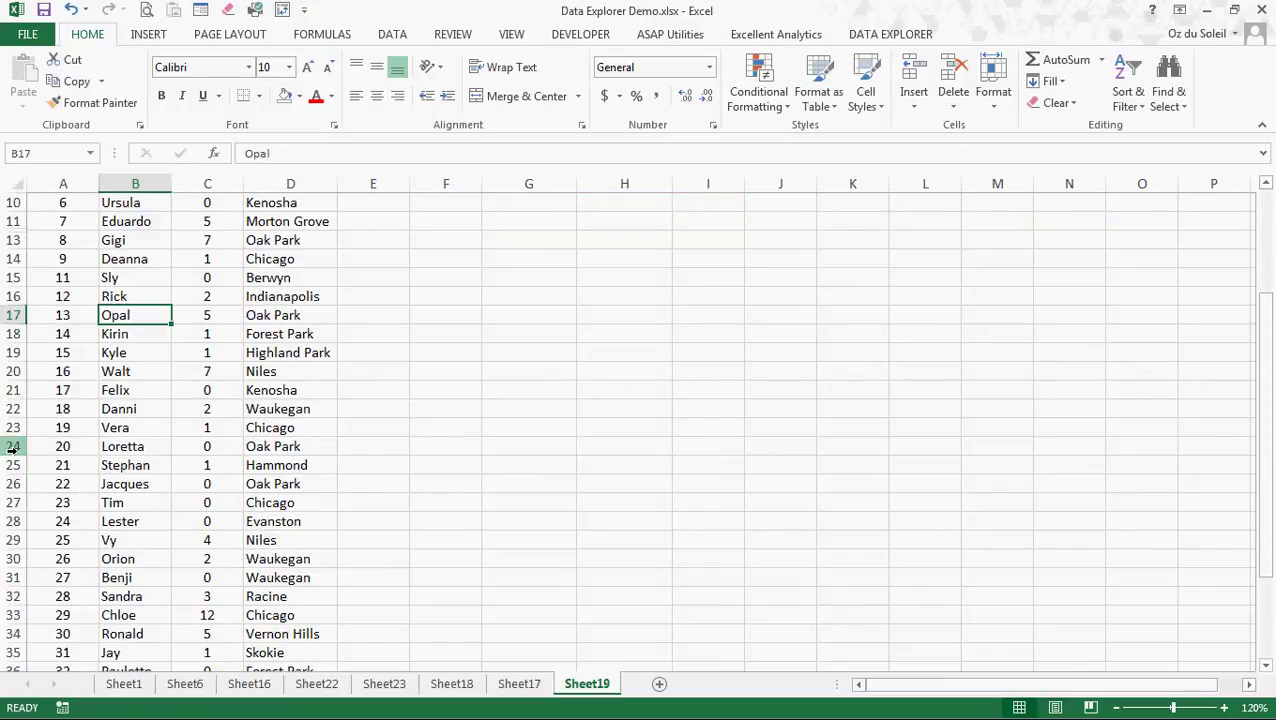
left_click_drag(10, 447, 13, 425)
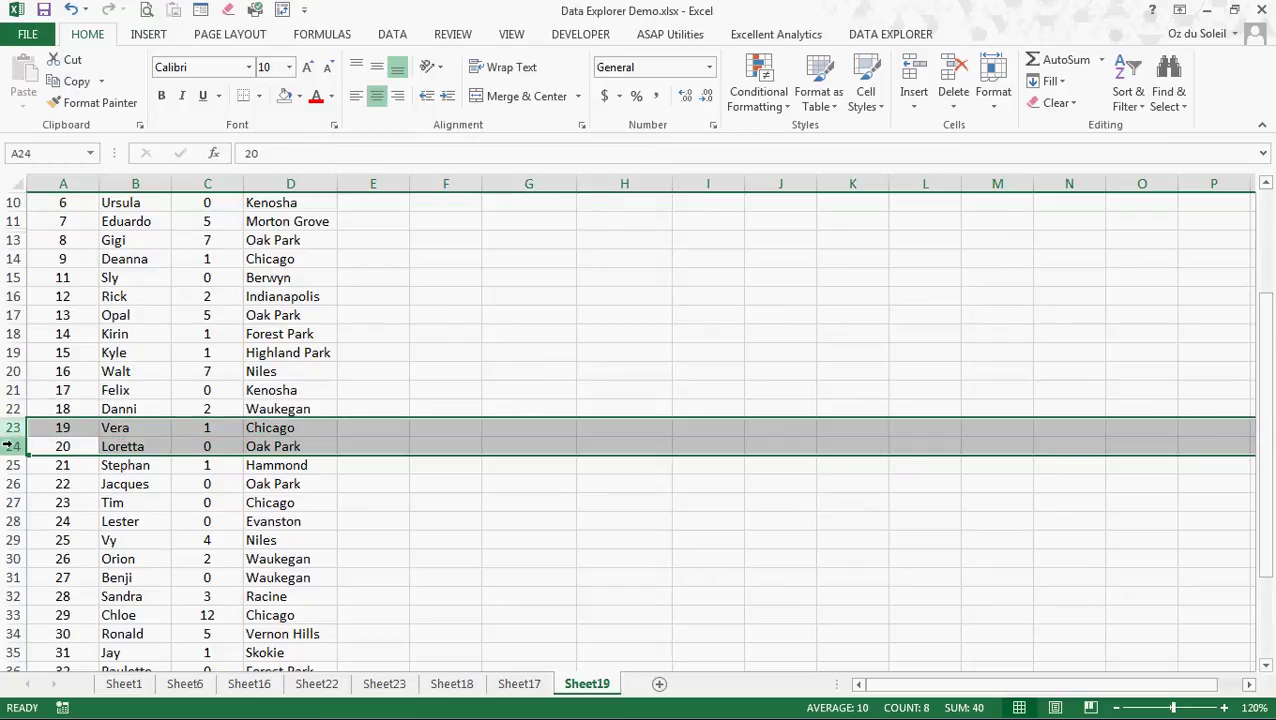
right_click(8, 446)
left_click(47, 409)
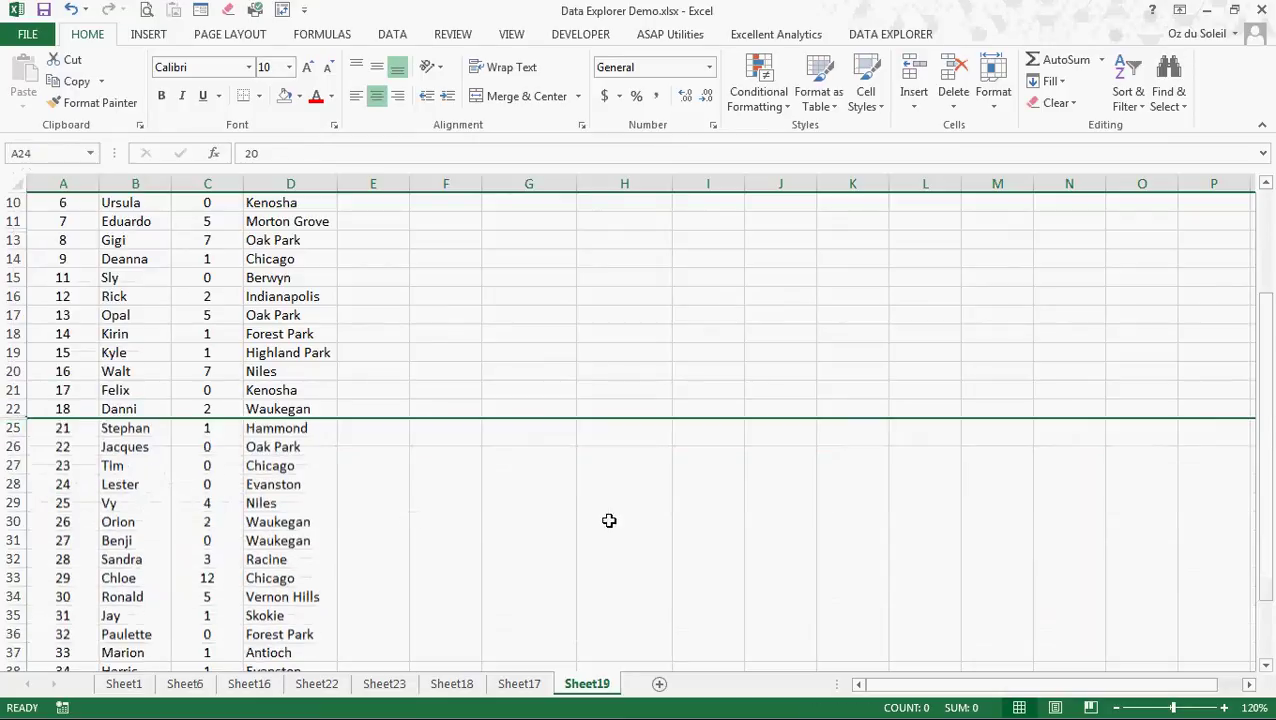
scroll(660, 521, "up", 3)
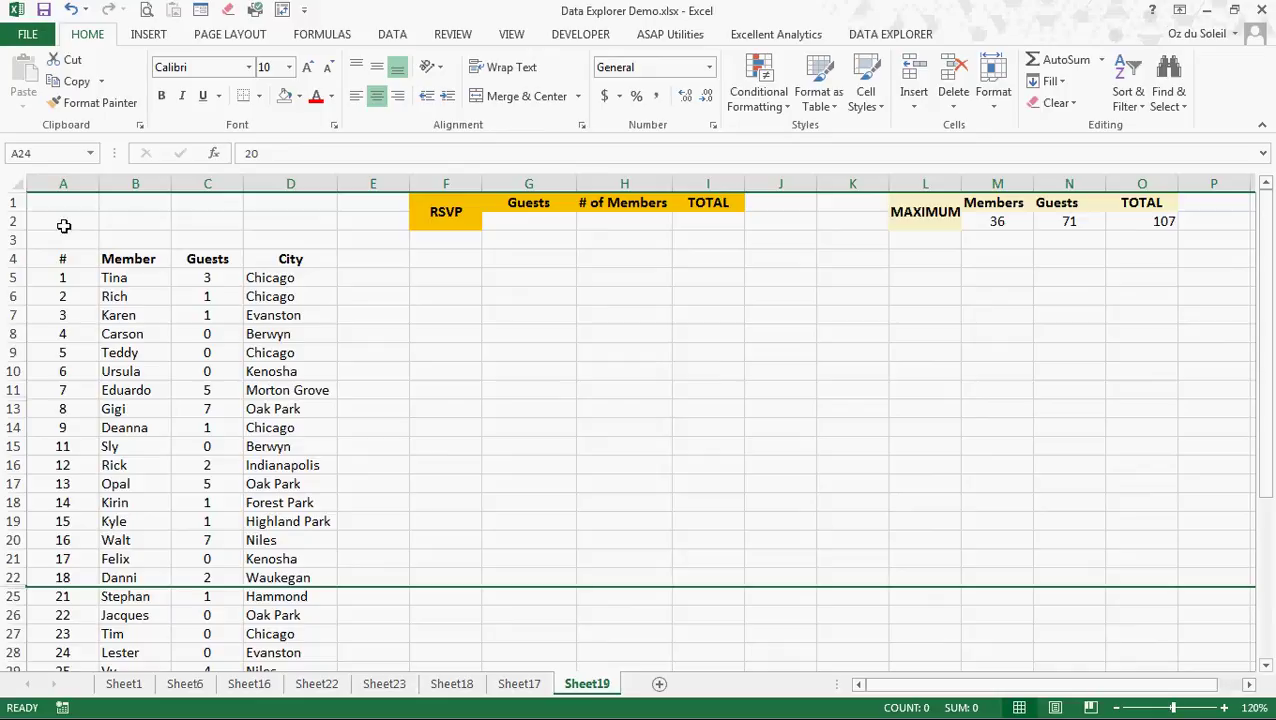
Unhide all hidden rows across the entire worksheet
left_click(12, 186)
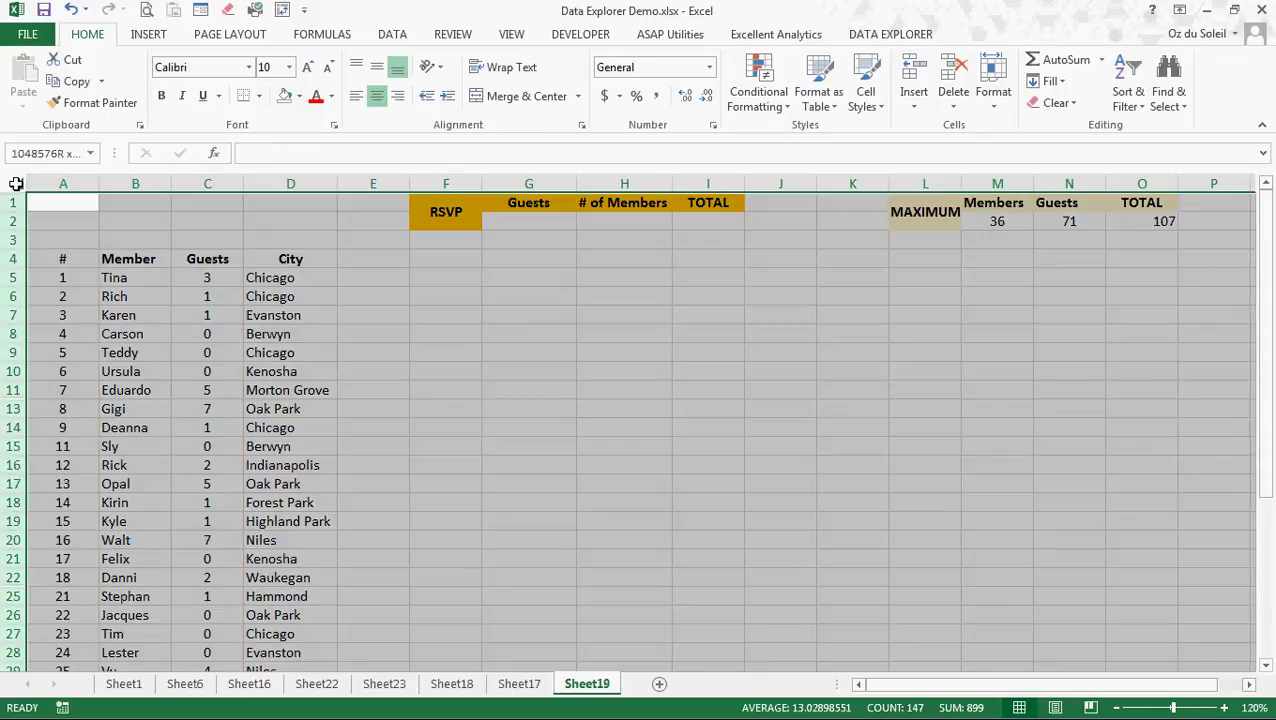
right_click(14, 371)
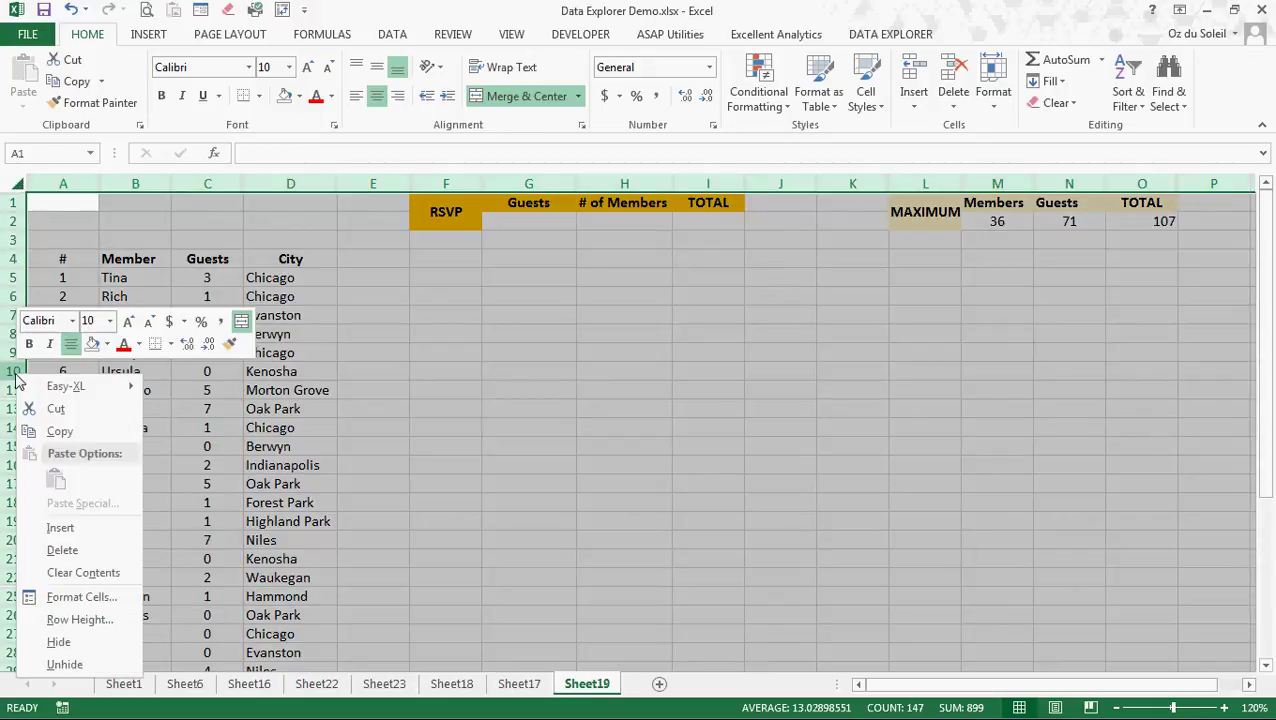
left_click(86, 665)
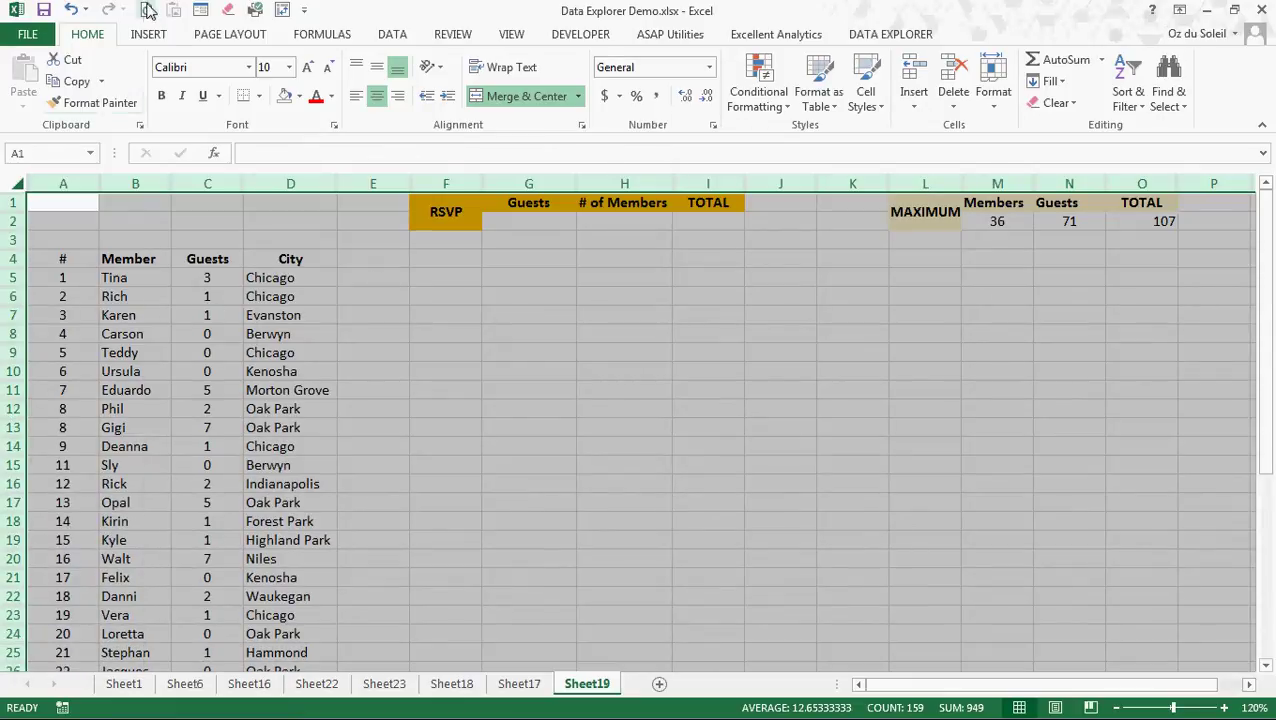
left_click(115, 390)
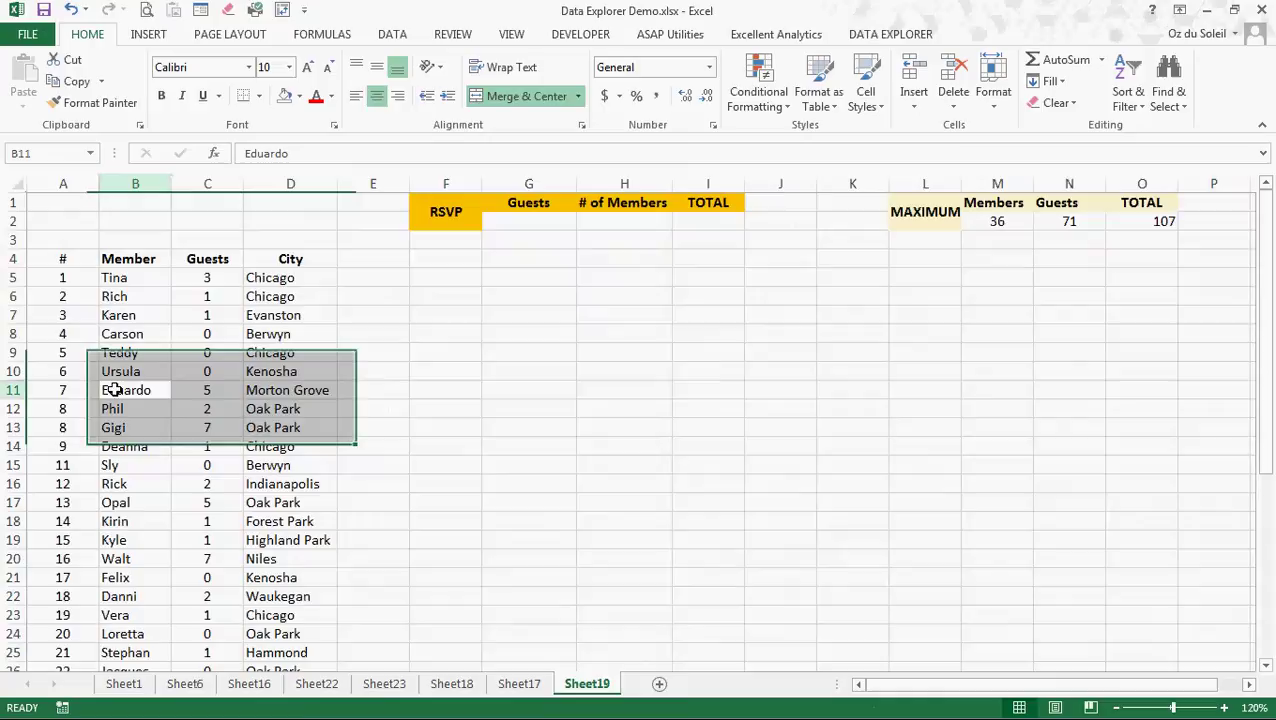
Hide rows 11 through 14 of the member list
left_click(12, 390)
left_click_drag(12, 390, 11, 448)
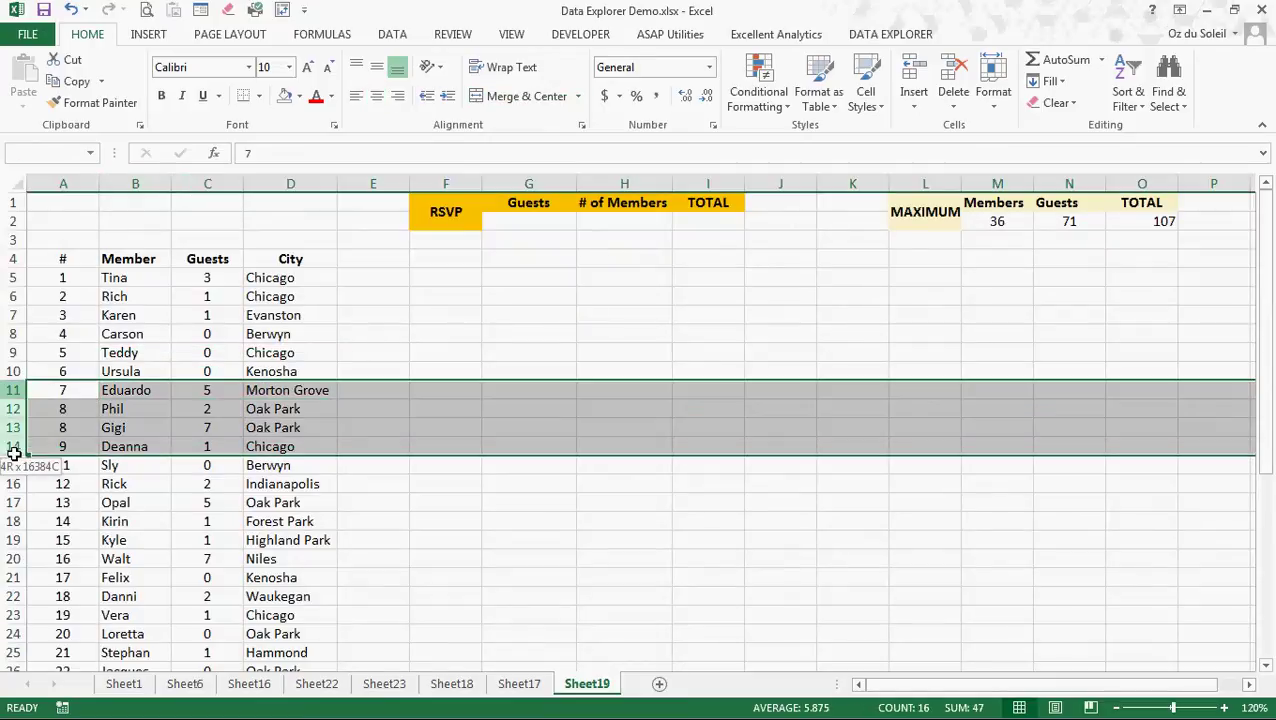
right_click(5, 427)
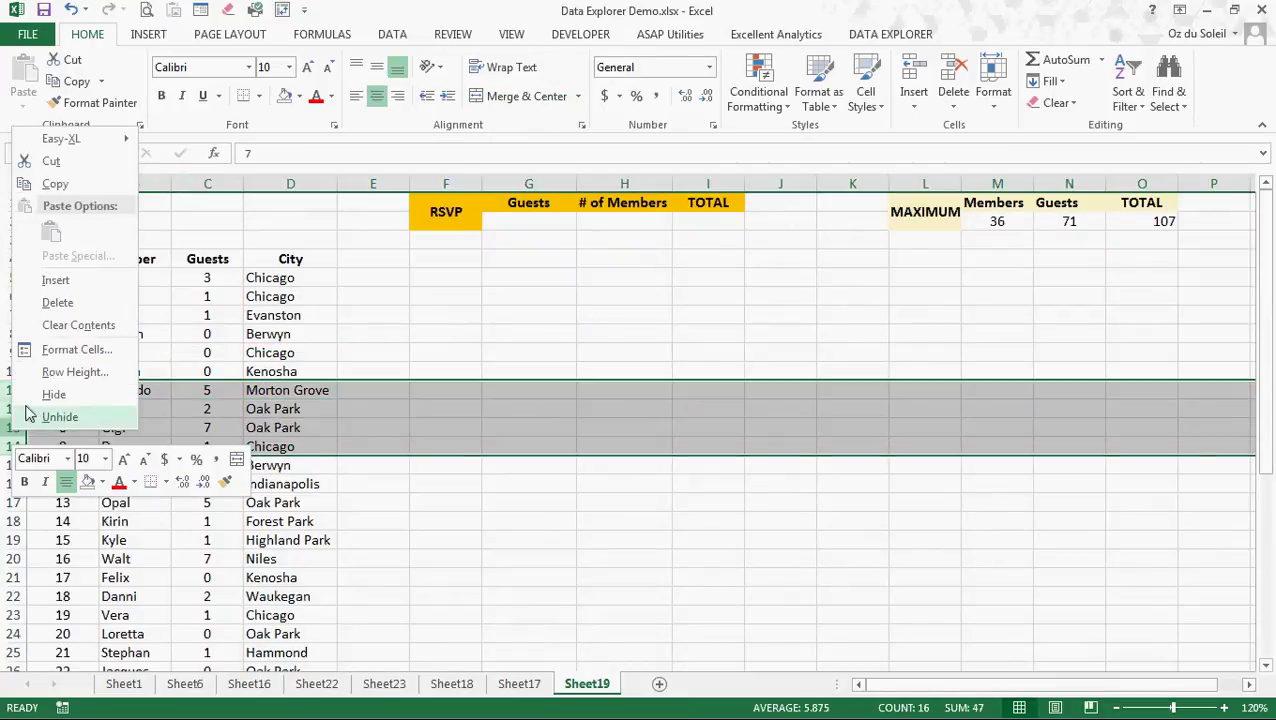
left_click(40, 394)
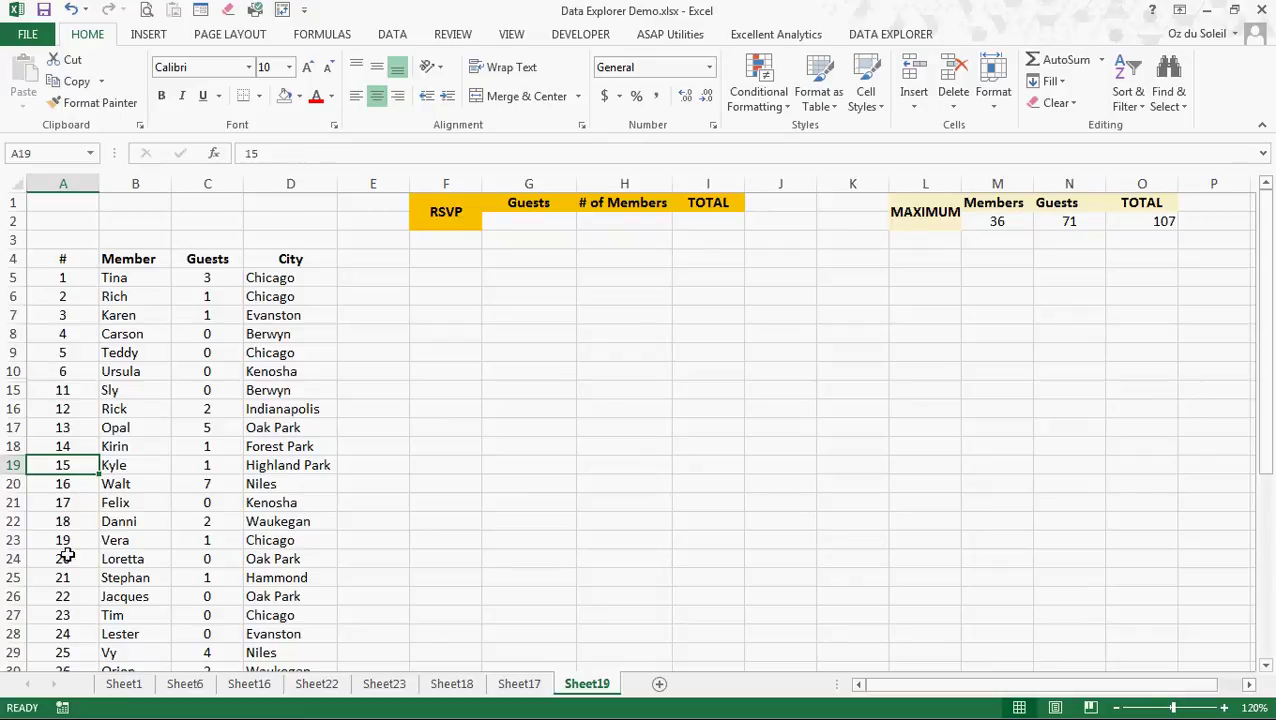
Hide row 23 of the member list and check the rest of the list
left_click(10, 540)
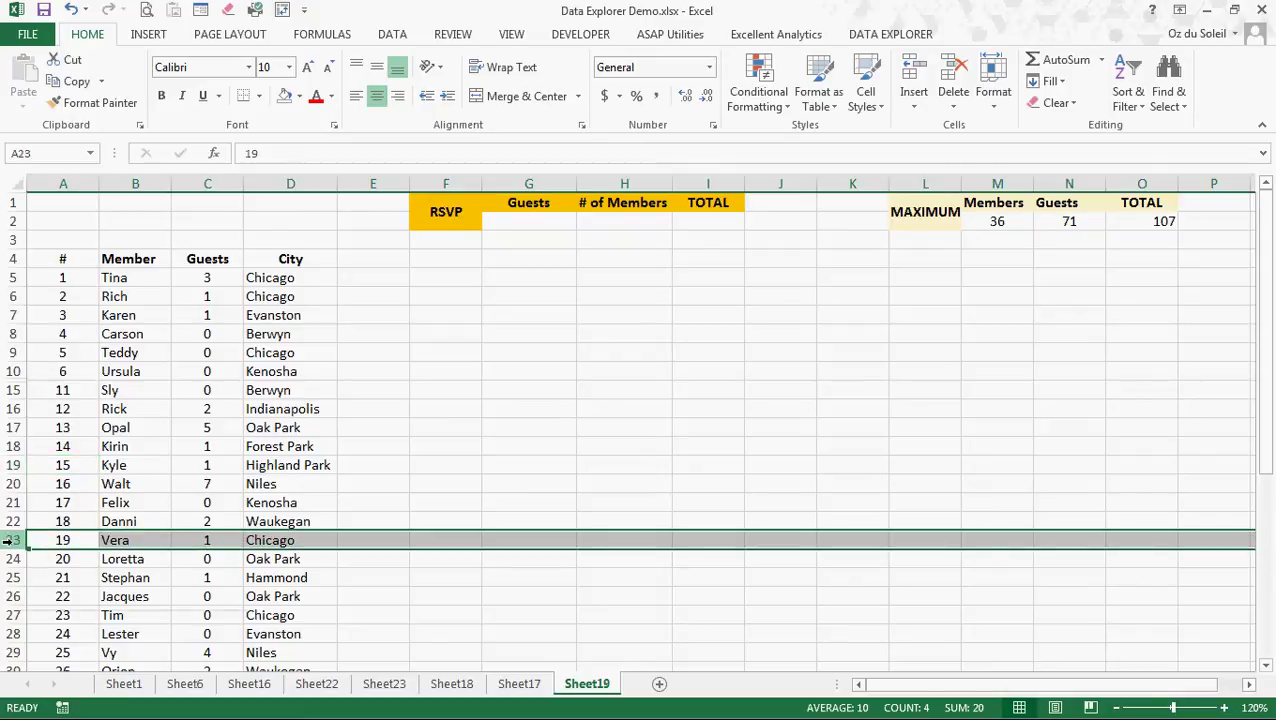
right_click(10, 540)
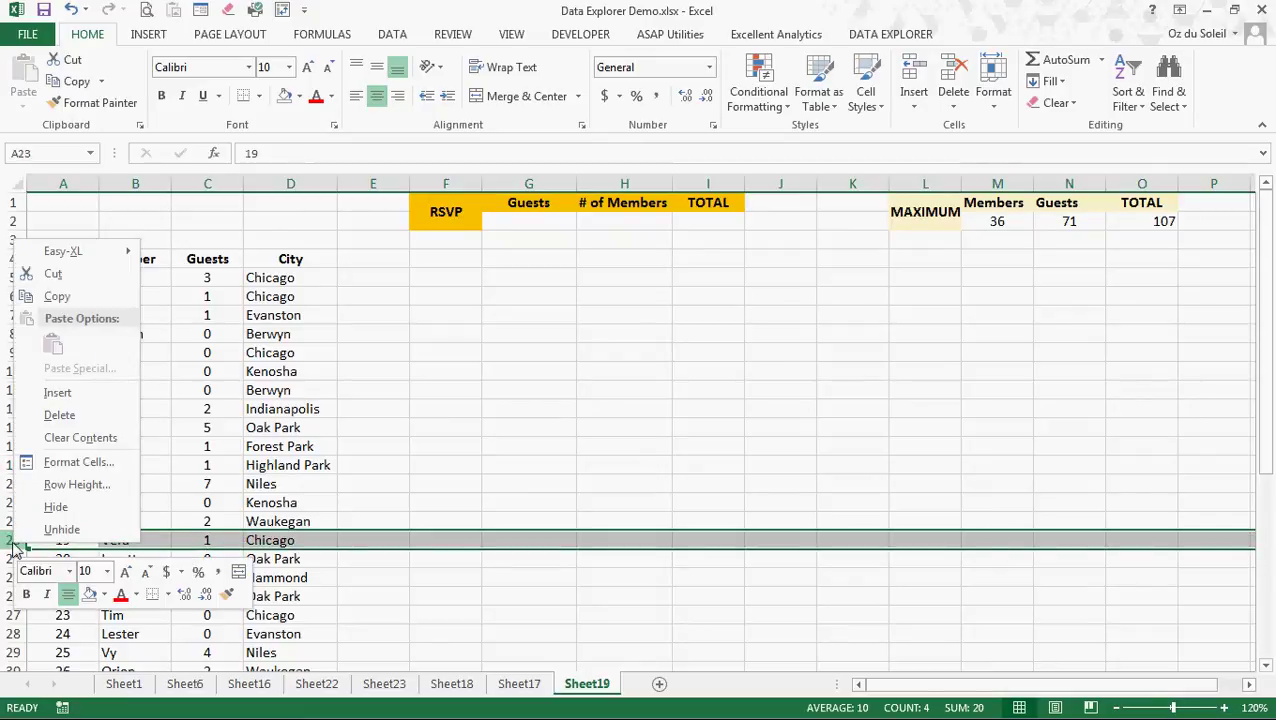
left_click(55, 507)
left_click(70, 521)
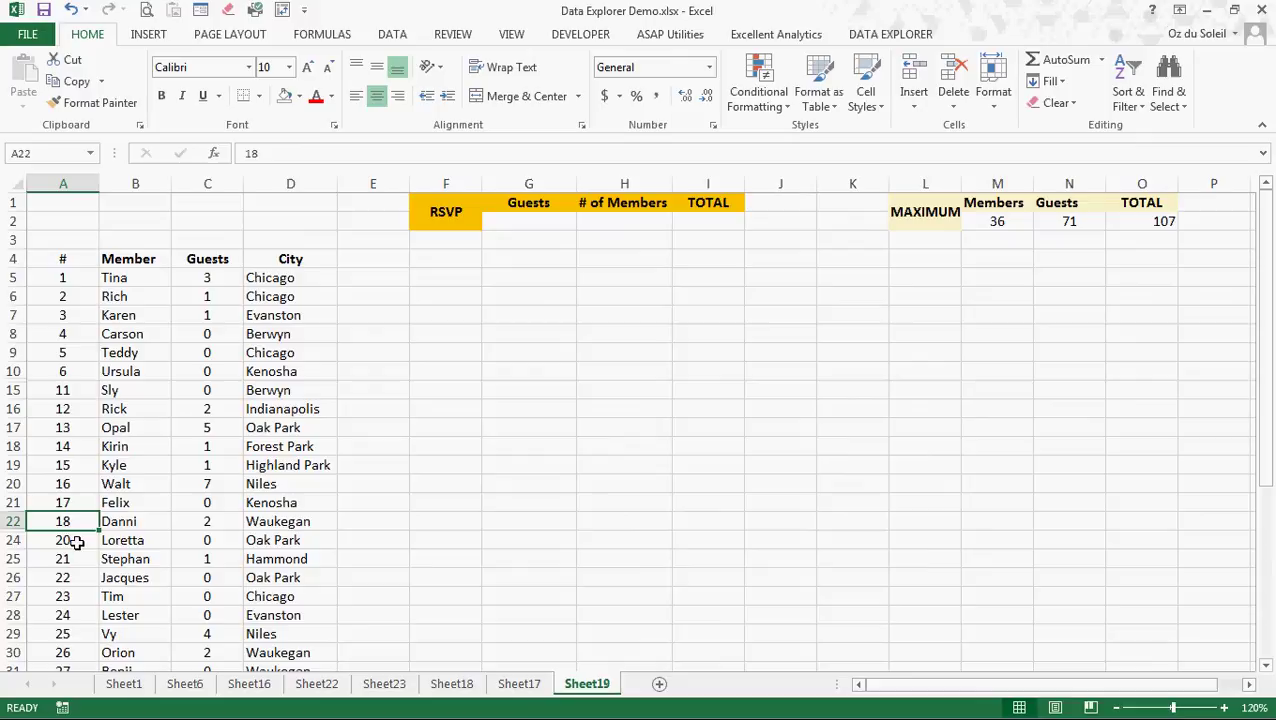
scroll(208, 476, "down", 6)
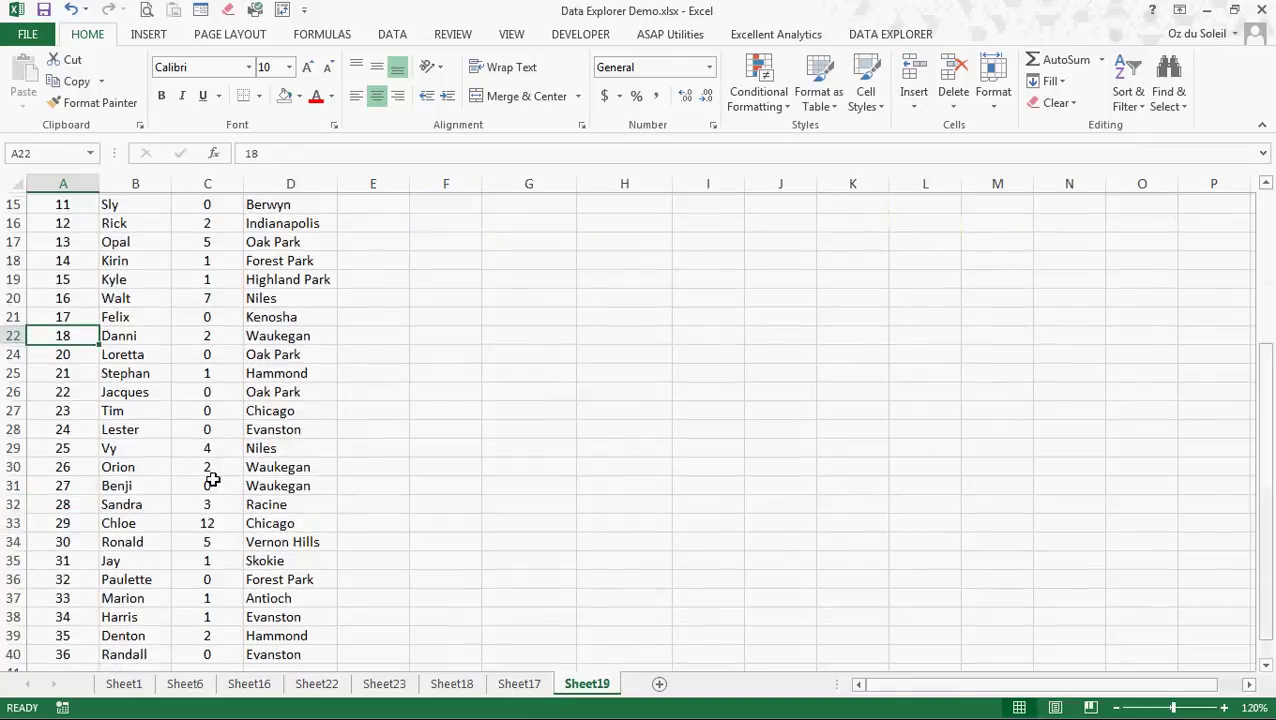
scroll(208, 496, "up", 4)
scroll(211, 510, "up", 2)
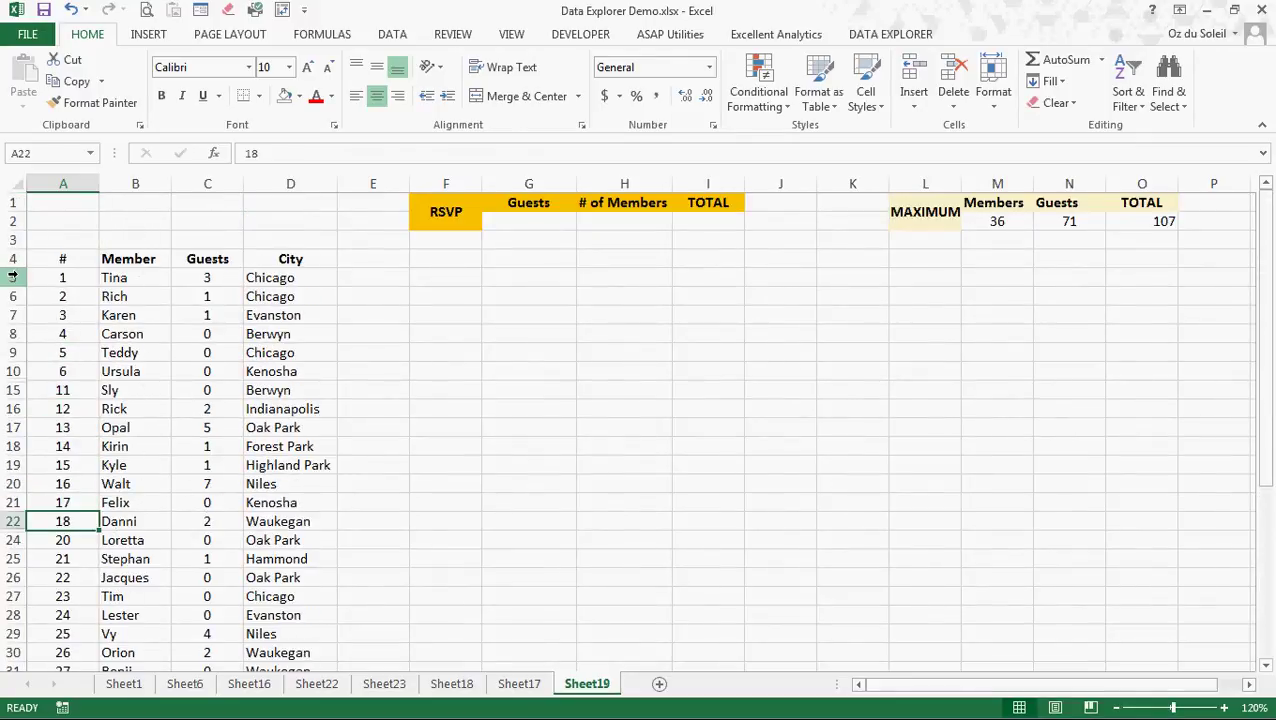
Unhide every hidden row in the whole worksheet
left_click(12, 183)
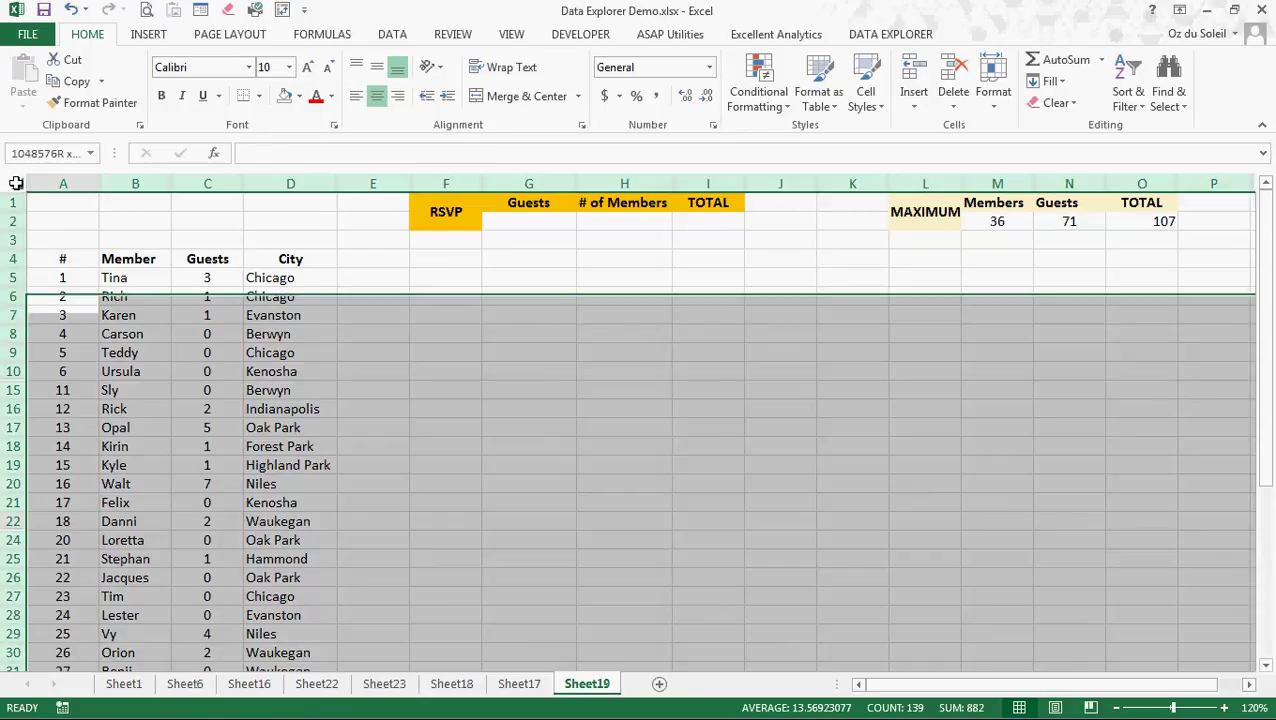
right_click(8, 409)
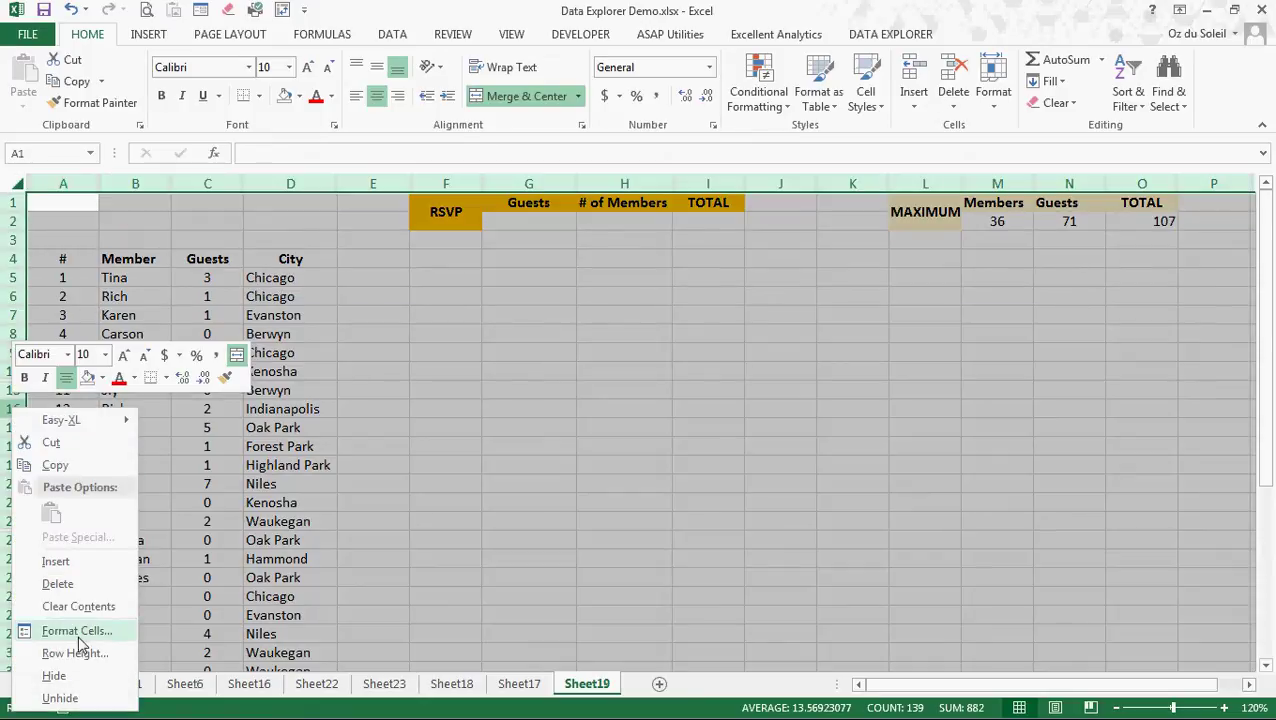
left_click(60, 698)
left_click(186, 442)
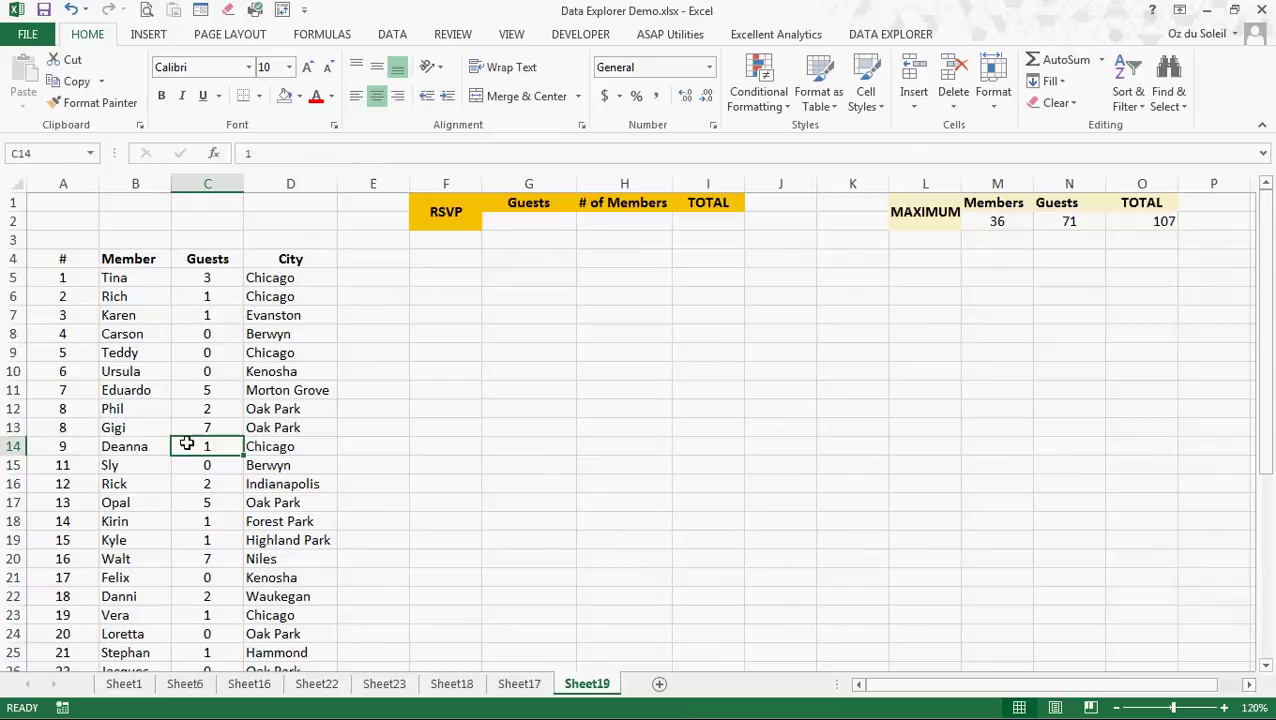
Clear all the member numbers below the # header in column A, starting from A5
left_click_drag(60, 271, 79, 615)
key("Delete")
scroll(120, 560, "up", 6)
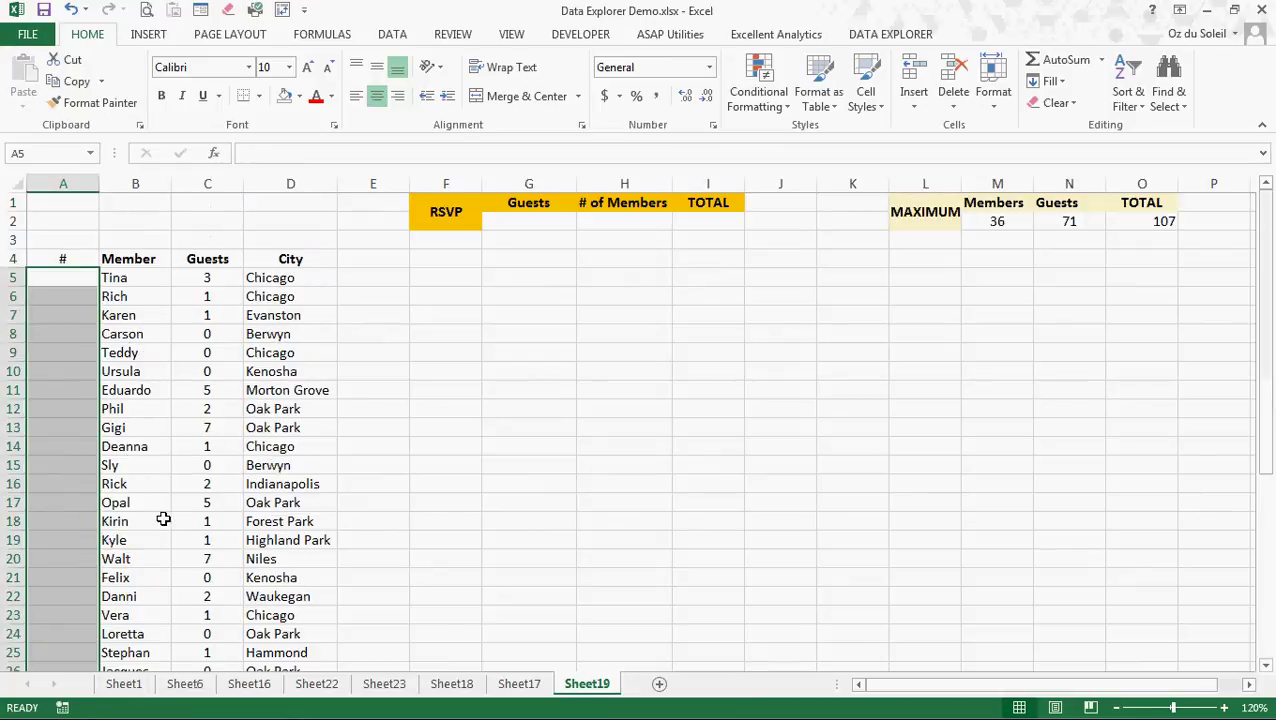
left_click(162, 520)
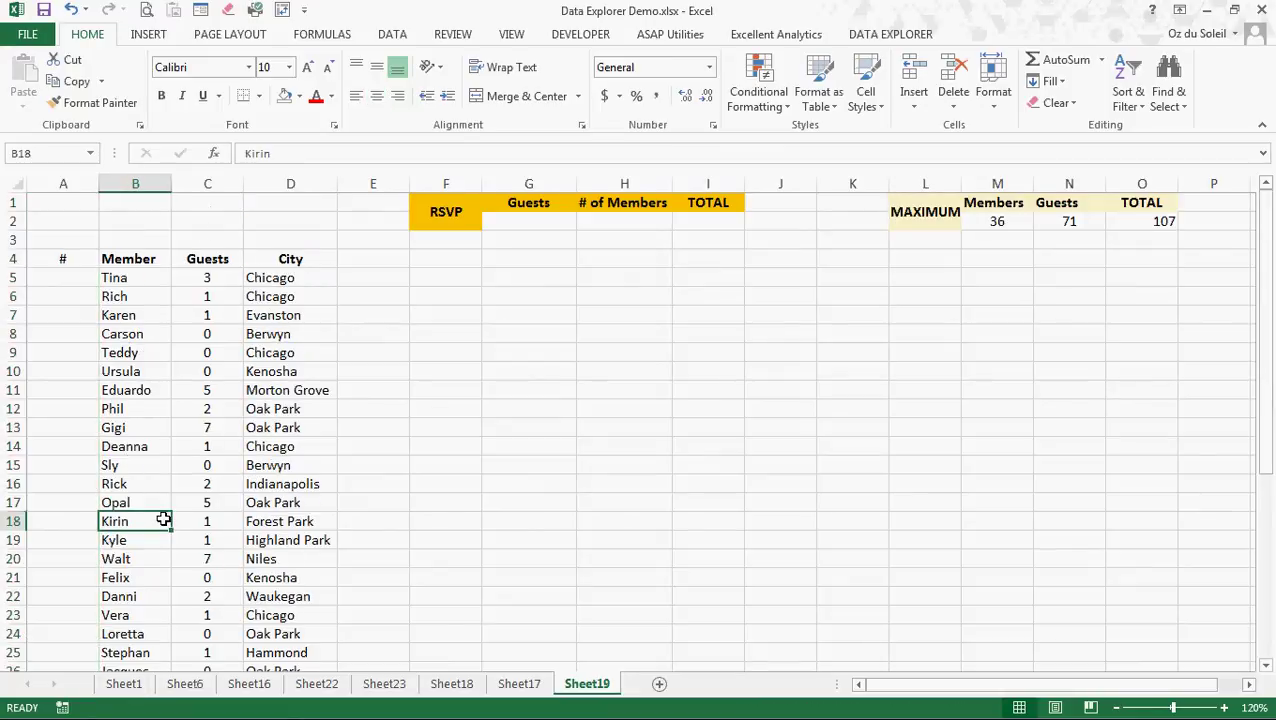
Enter =AGGREGATE(9,5,C5:C40) in G2 to sum the RSVP guests while ignoring hidden rows
left_click(530, 226)
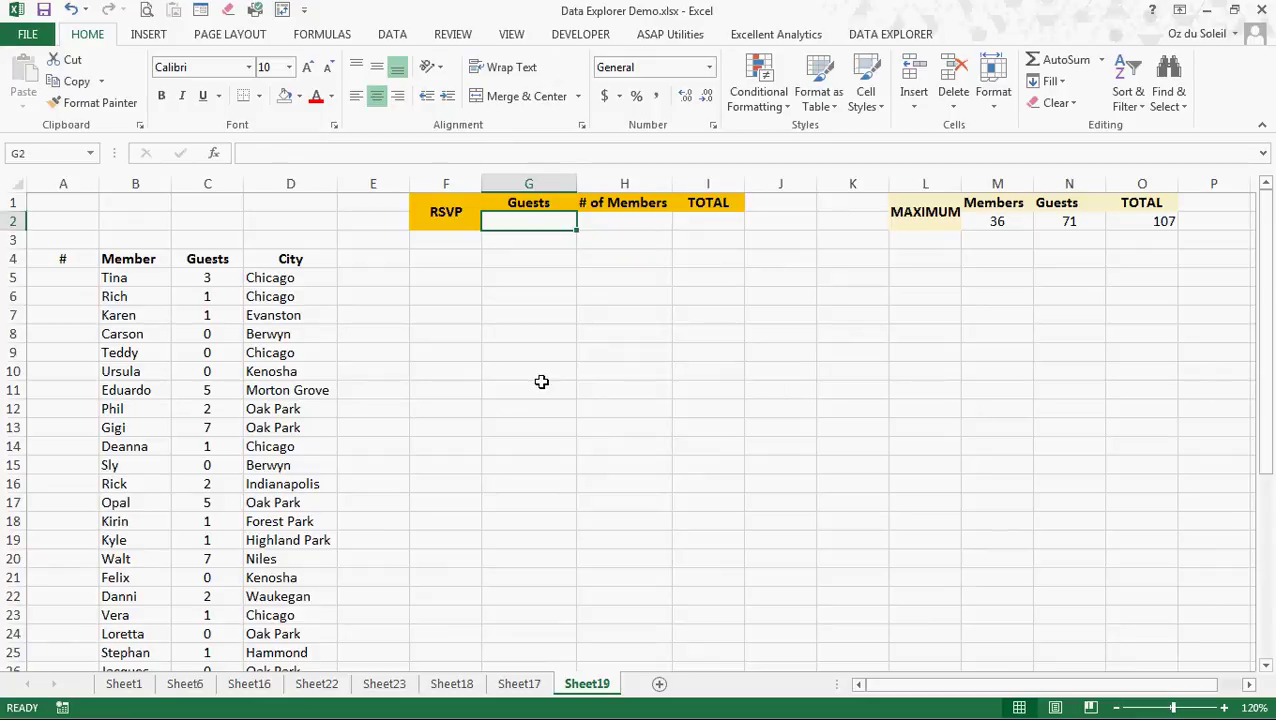
type("=")
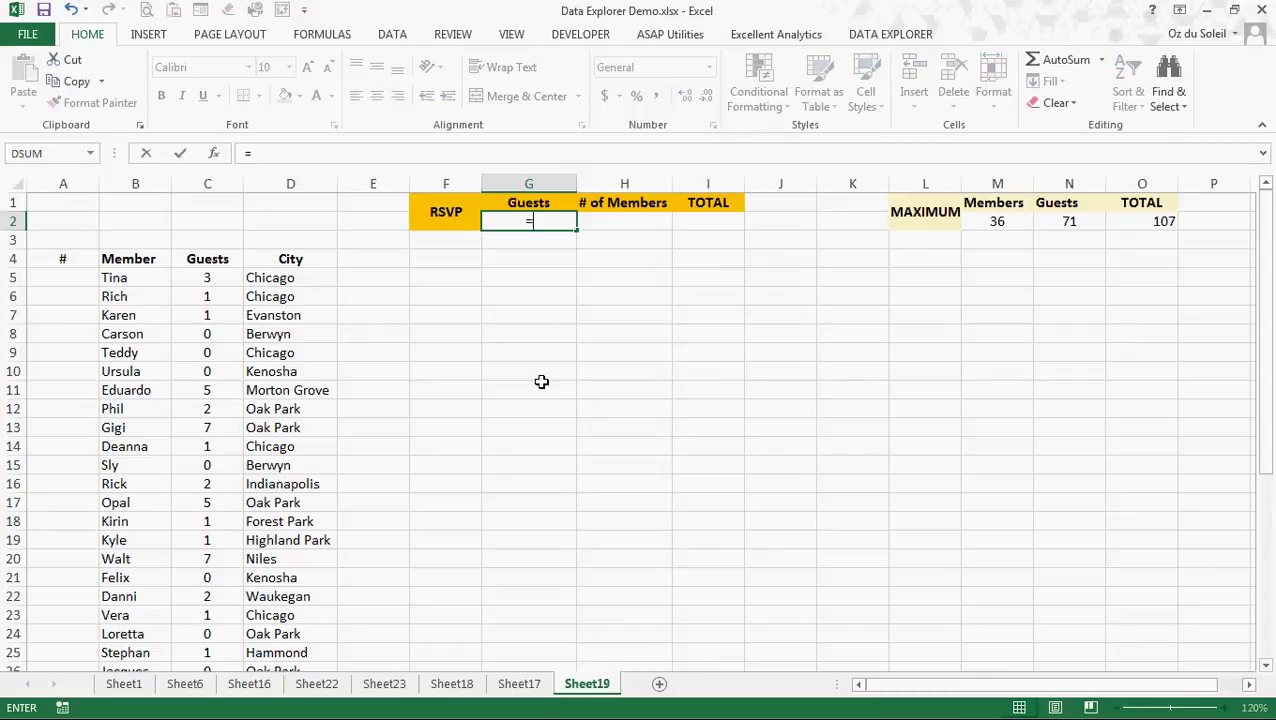
type("aggregate")
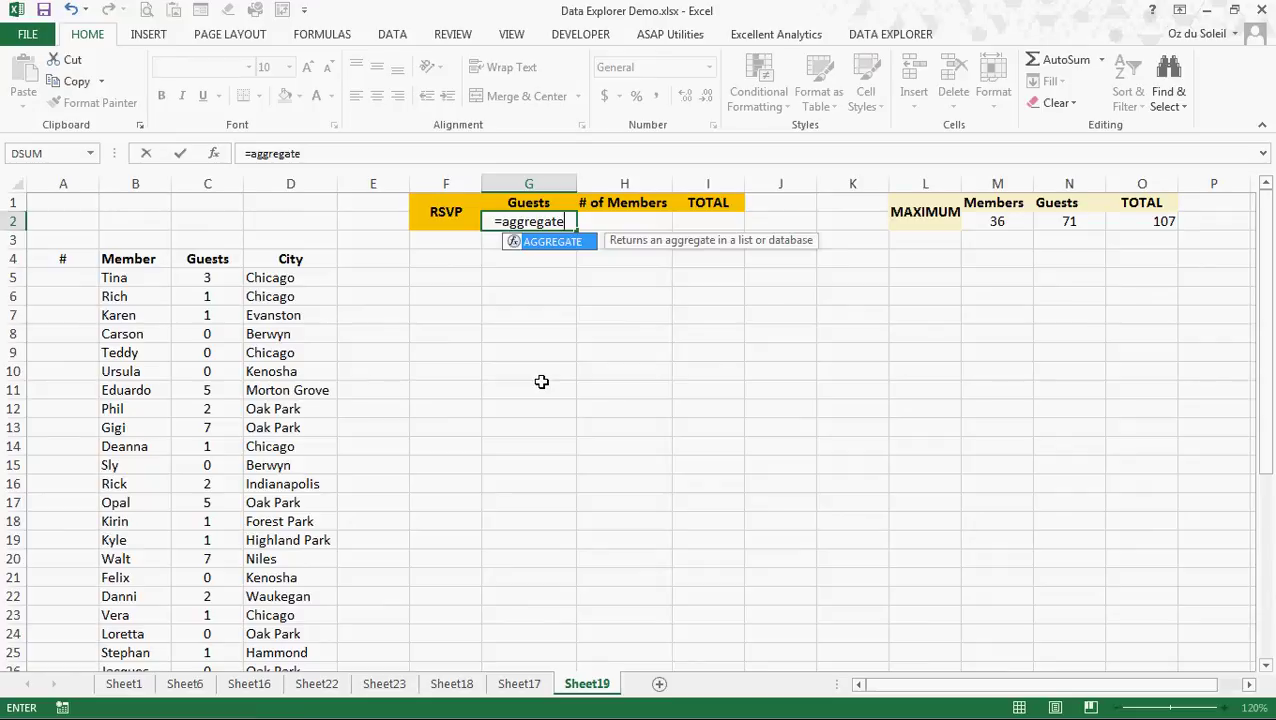
type("(")
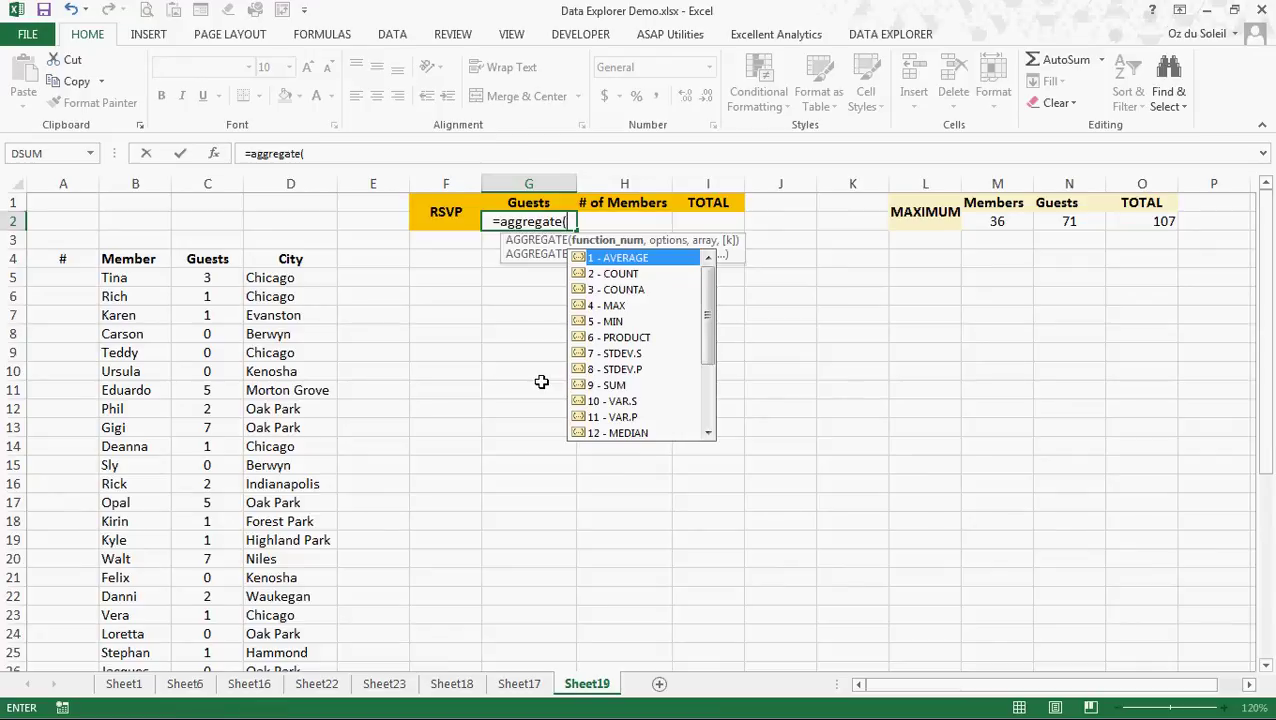
left_click(608, 384)
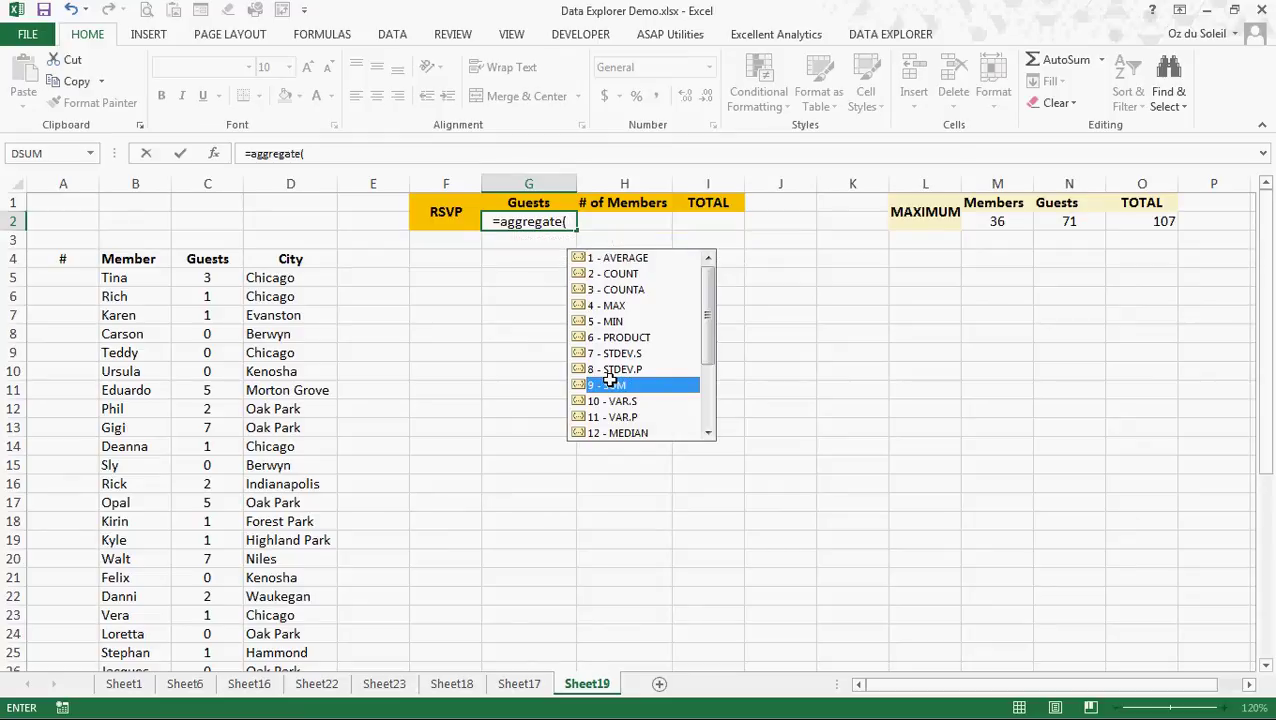
double_click(609, 384)
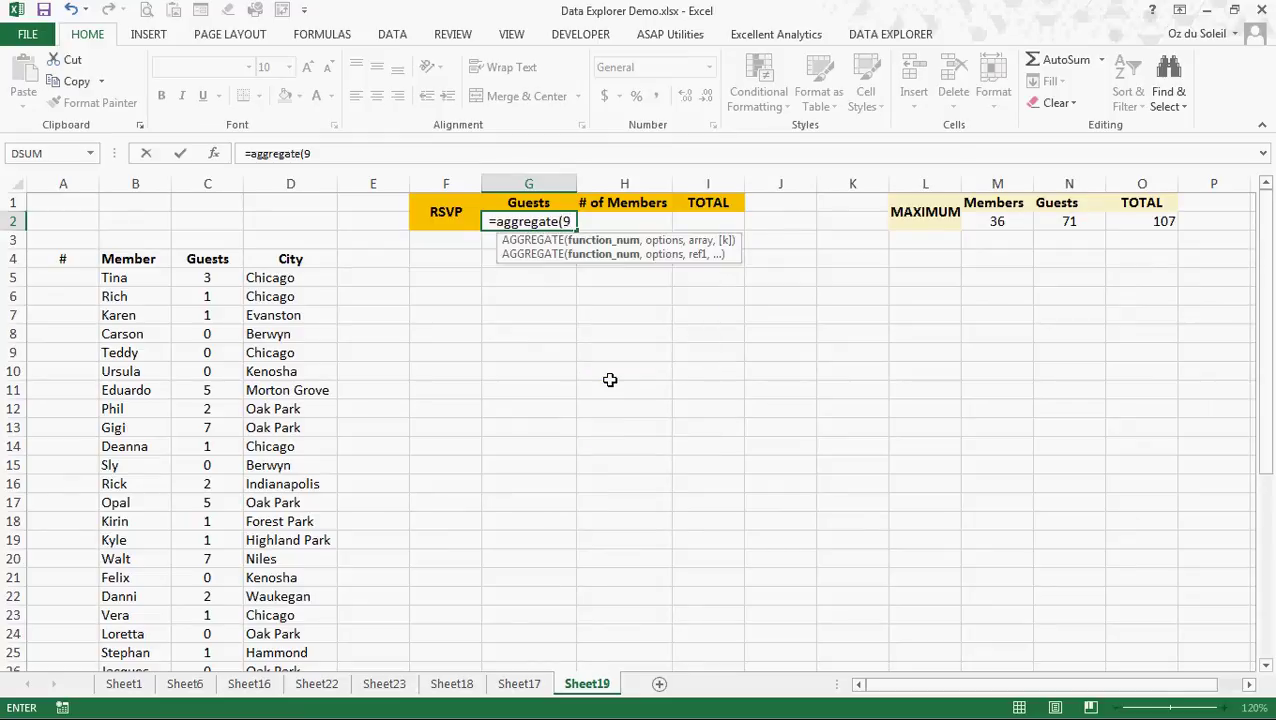
type(",")
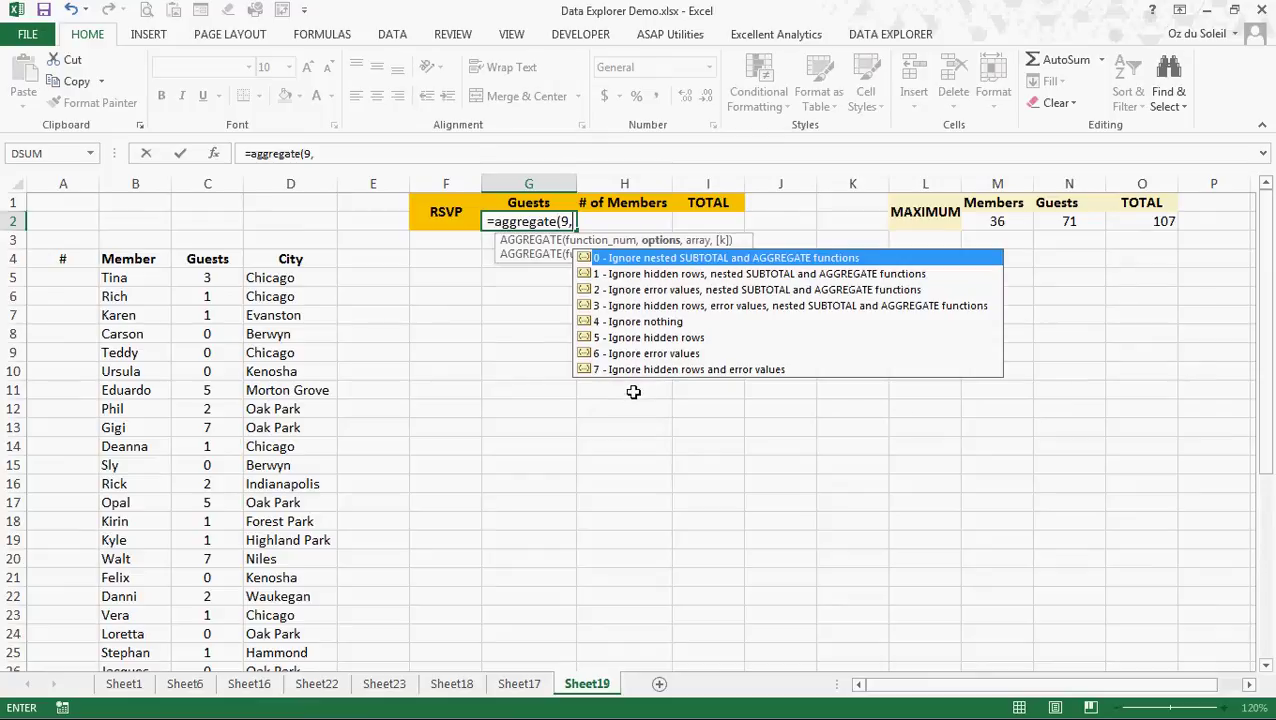
type("5")
double_click(615, 338)
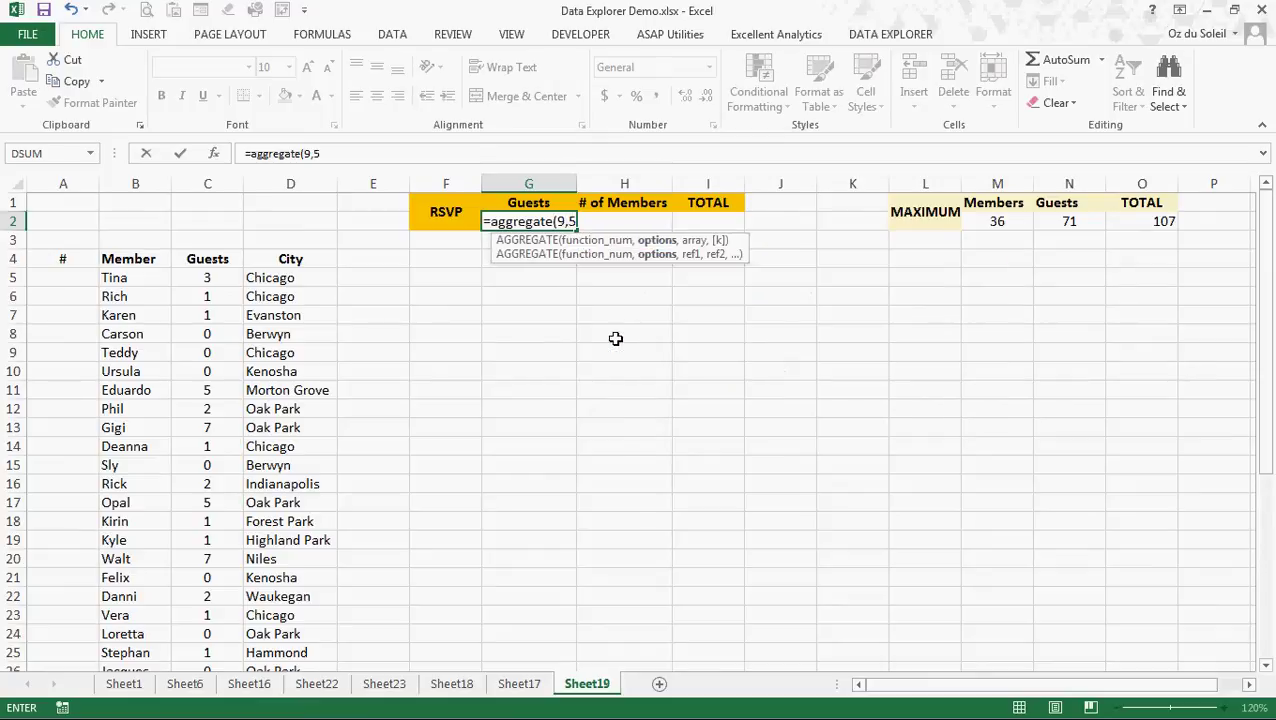
type(",")
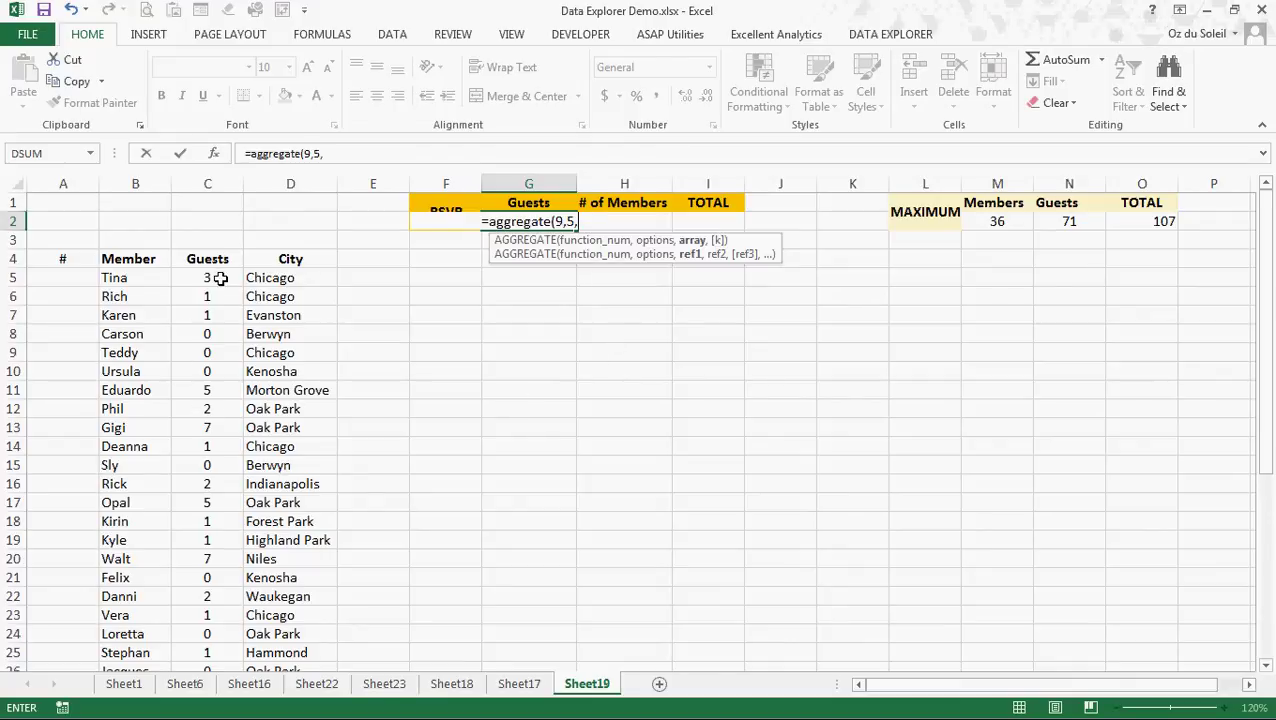
left_click_drag(220, 279, 191, 611)
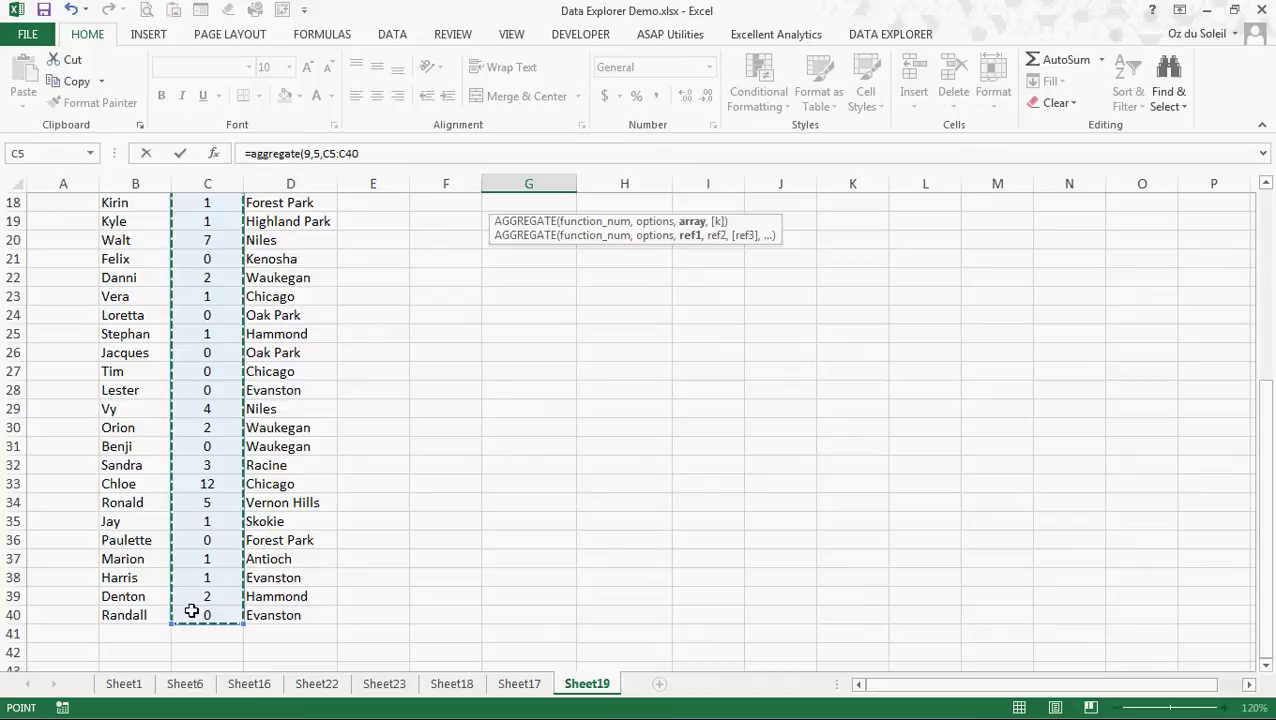
key("Return")
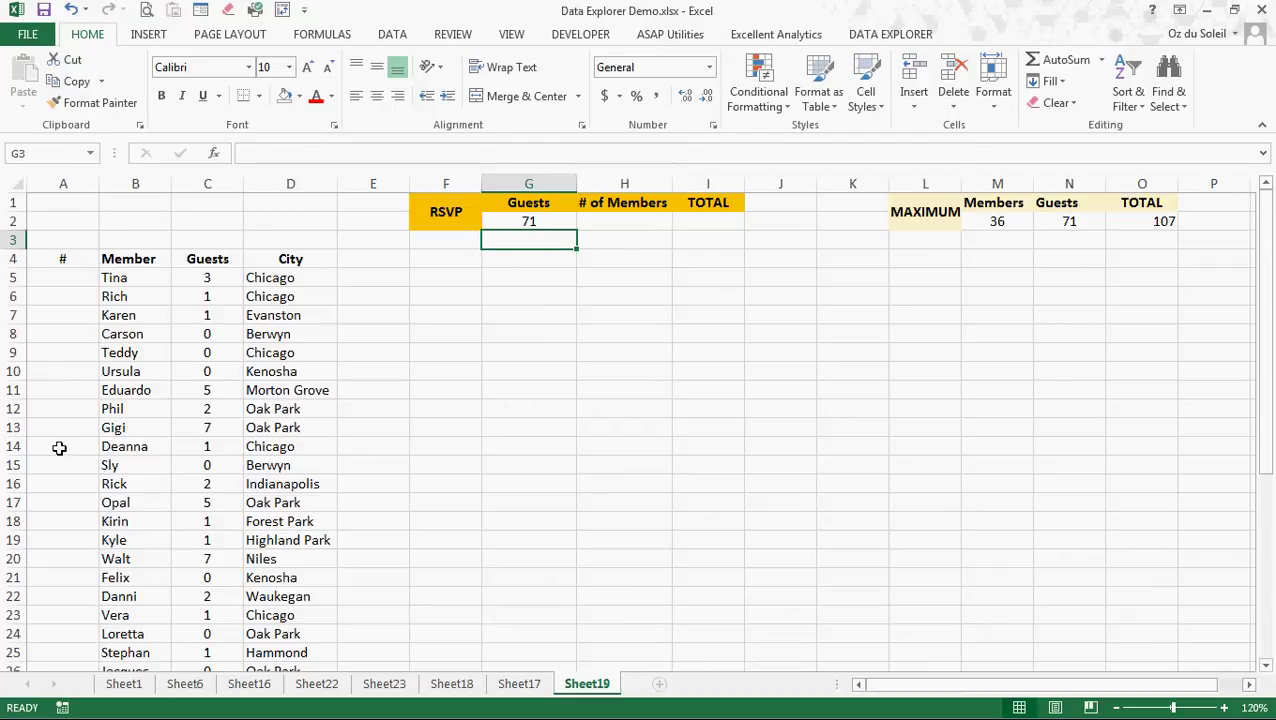
Try hiding row 11 to test the RSVP guest sum, and undo the hiding
left_click(17, 392)
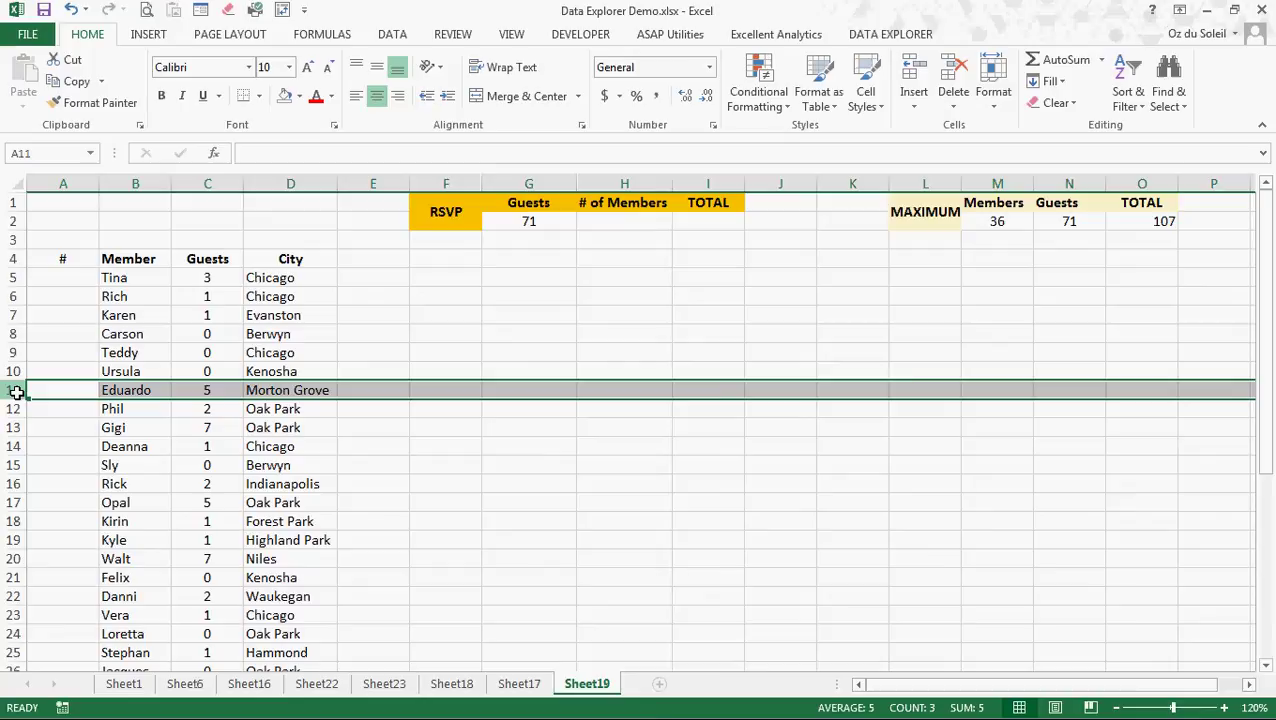
right_click(17, 392)
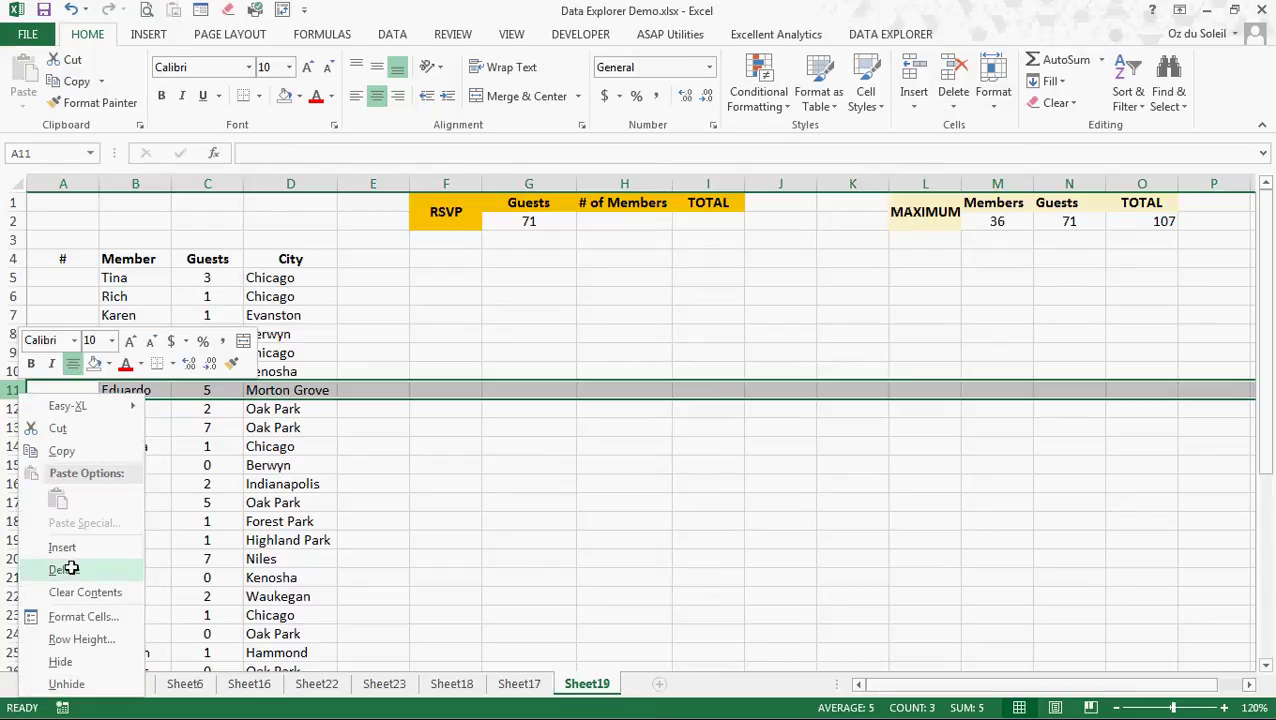
left_click(62, 662)
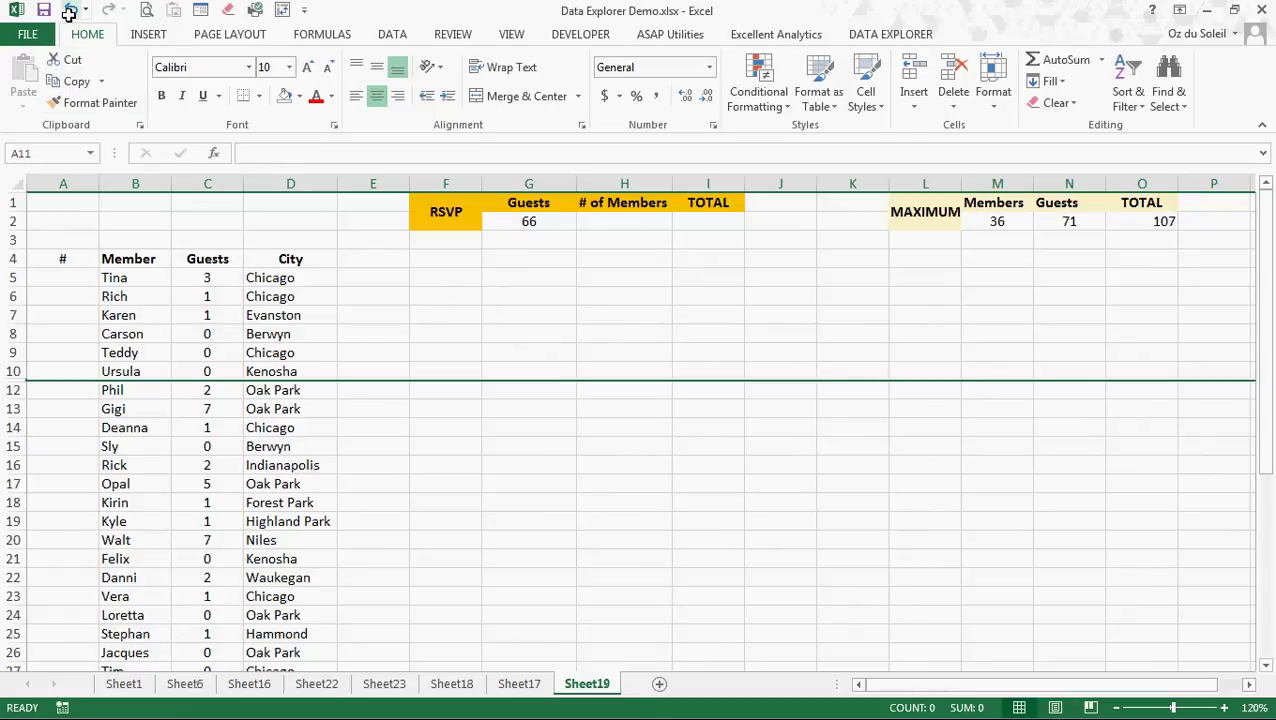
left_click(69, 12)
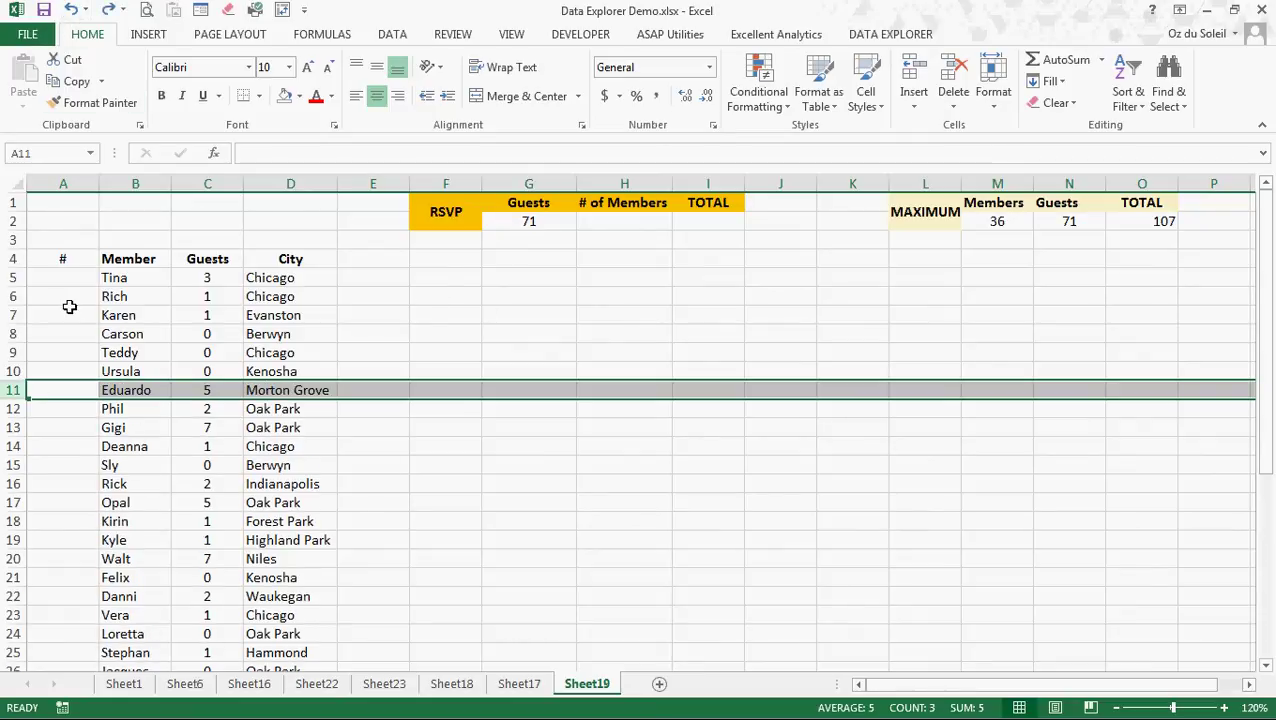
Enter =AGGREGATE(2,5,A$4:A4)+1 in A5 to number the members while ignoring hidden rows
left_click(69, 277)
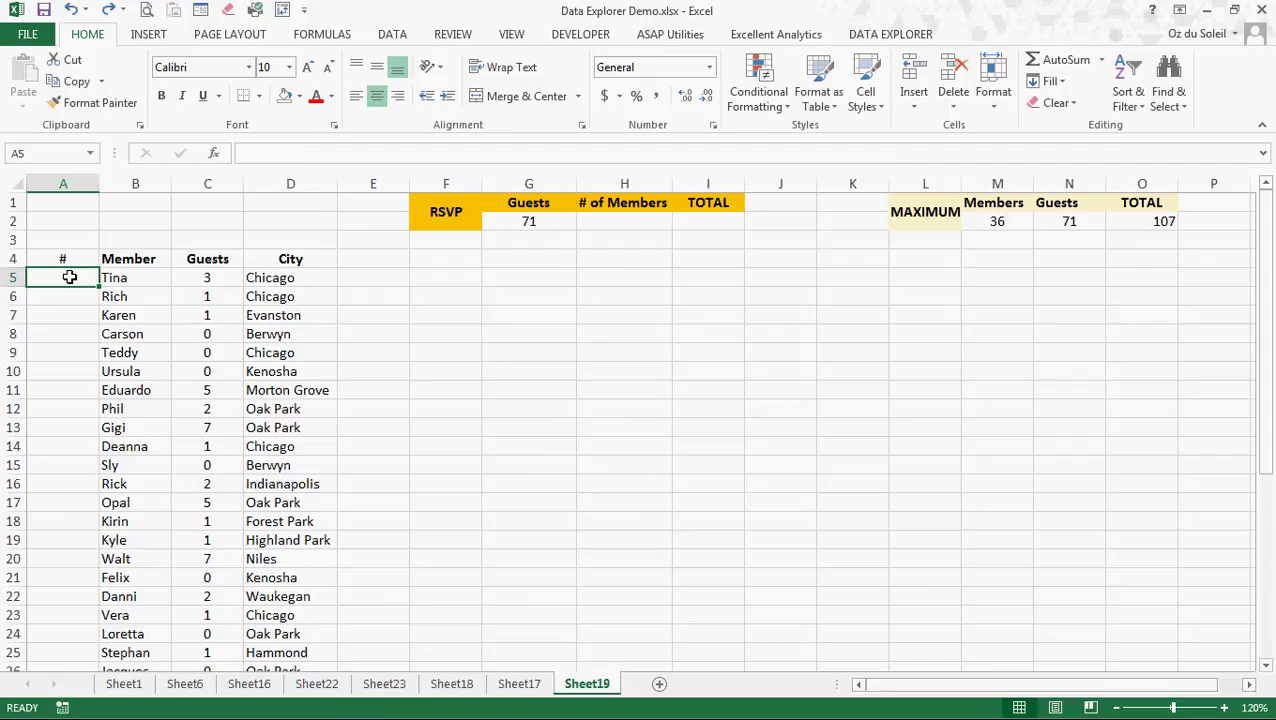
type("=a")
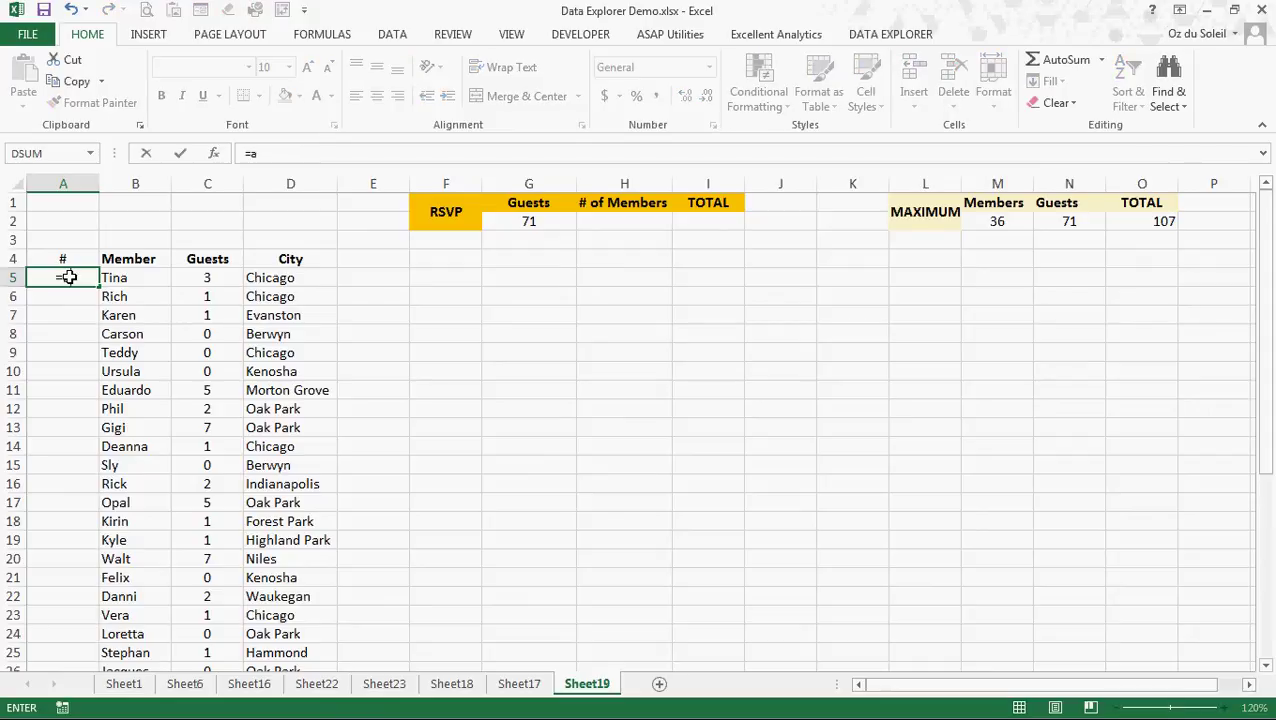
type("ggregate")
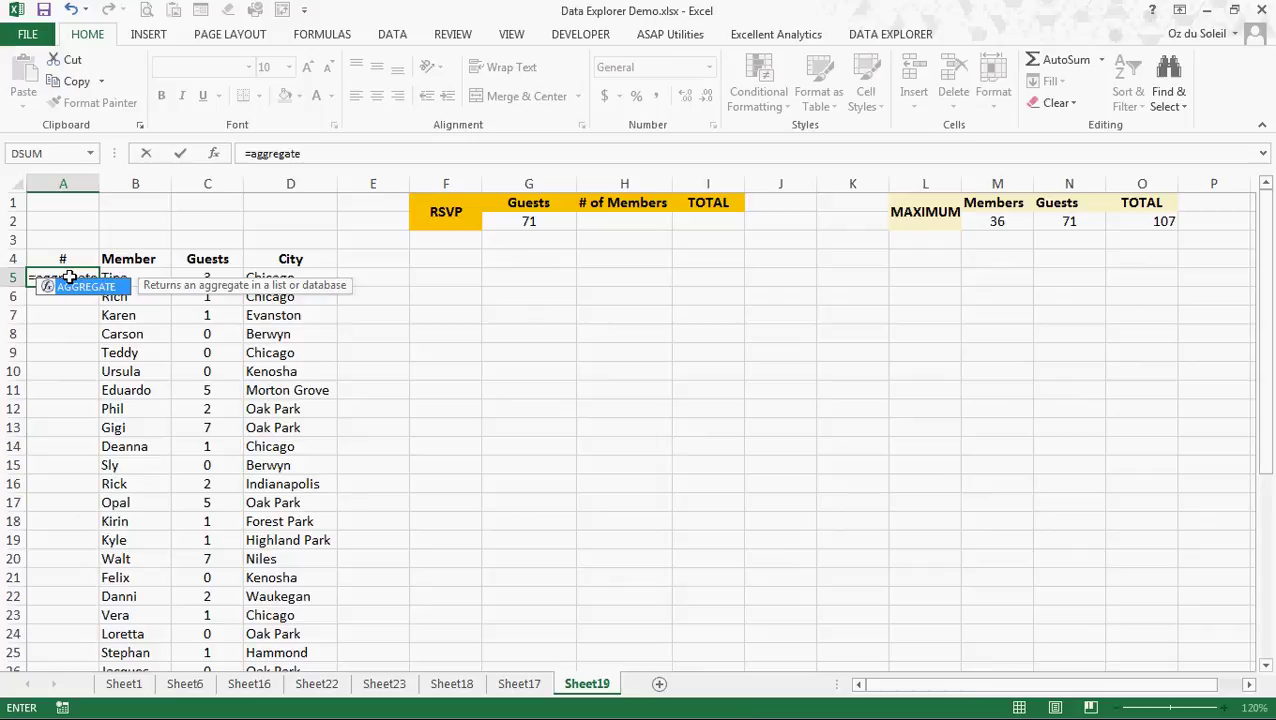
type("(")
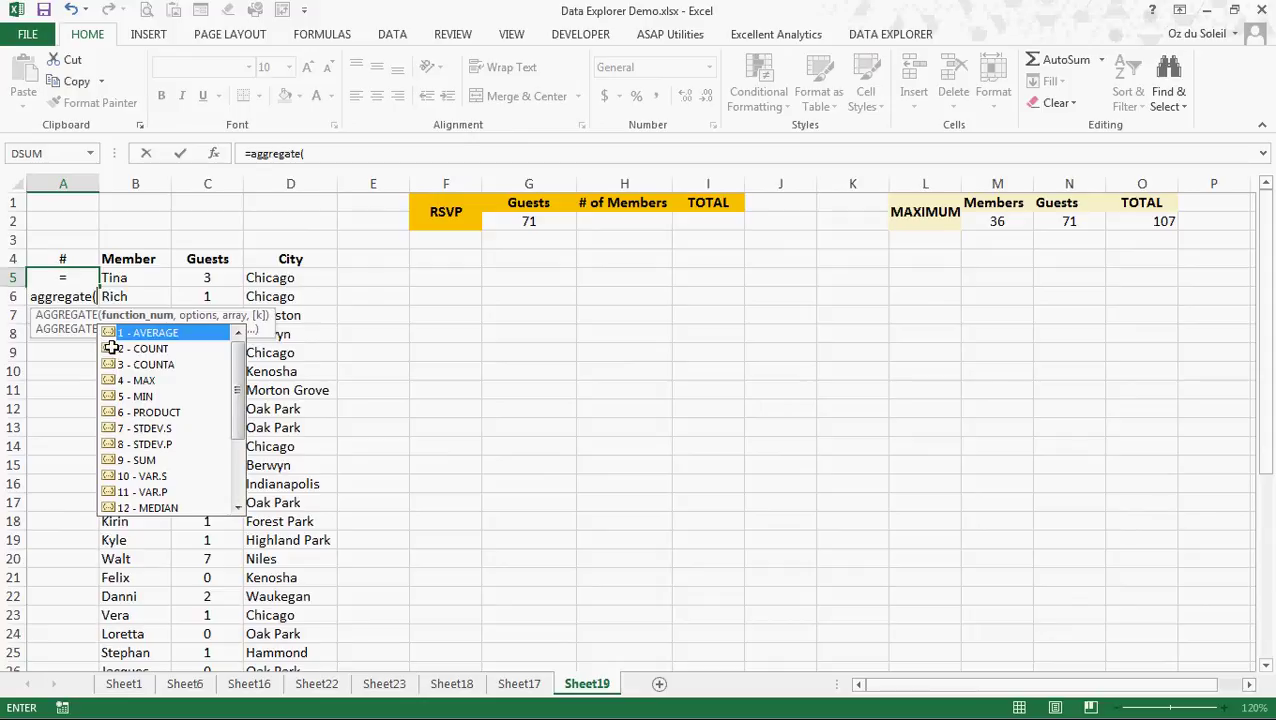
double_click(140, 348)
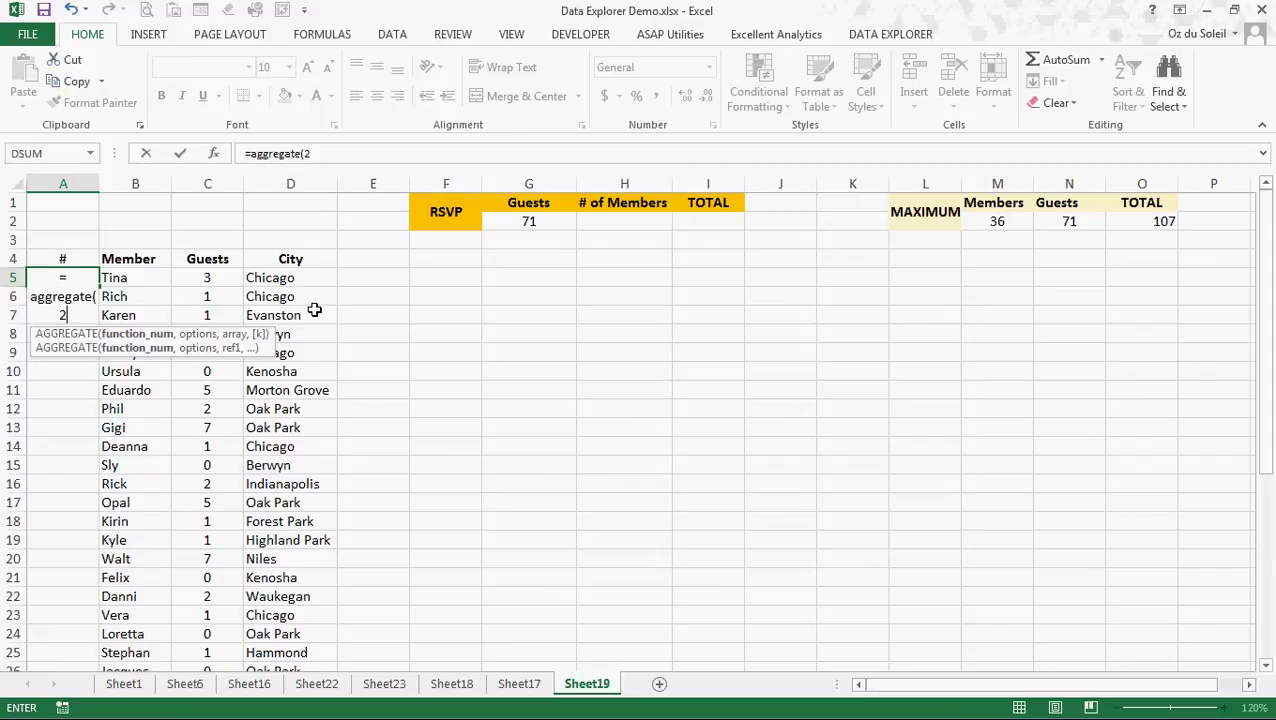
type(",5")
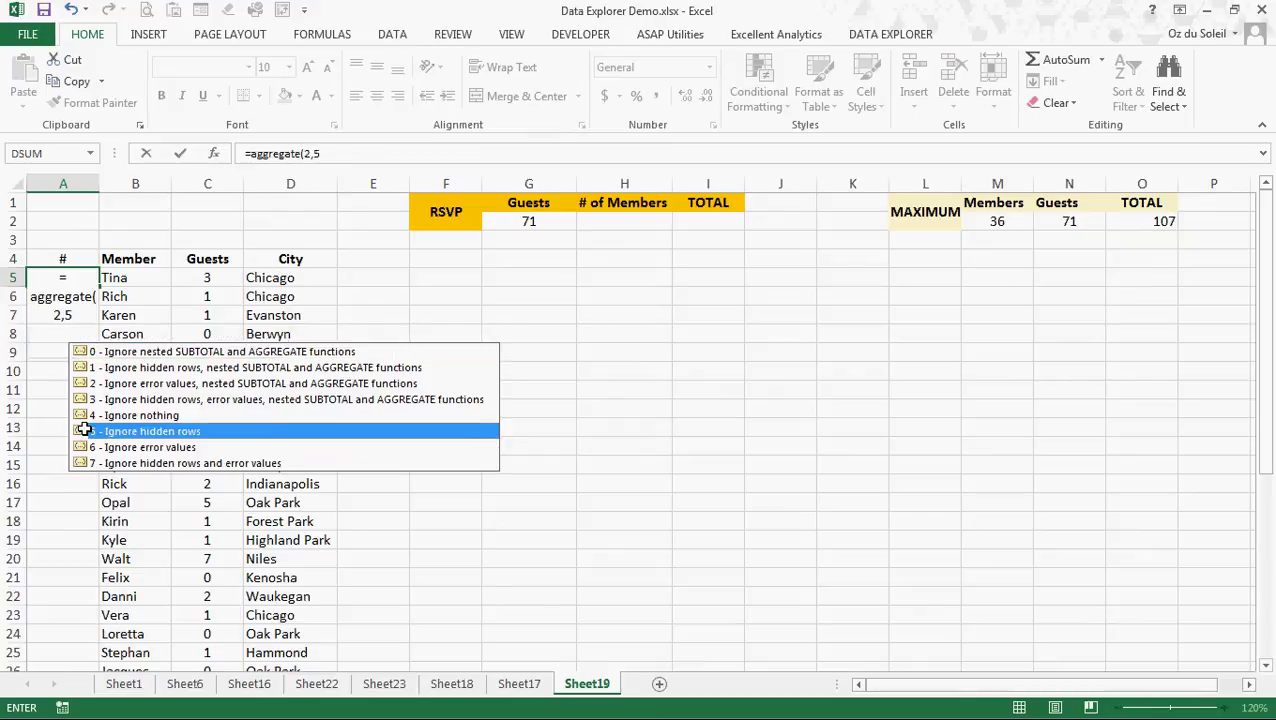
double_click(85, 430)
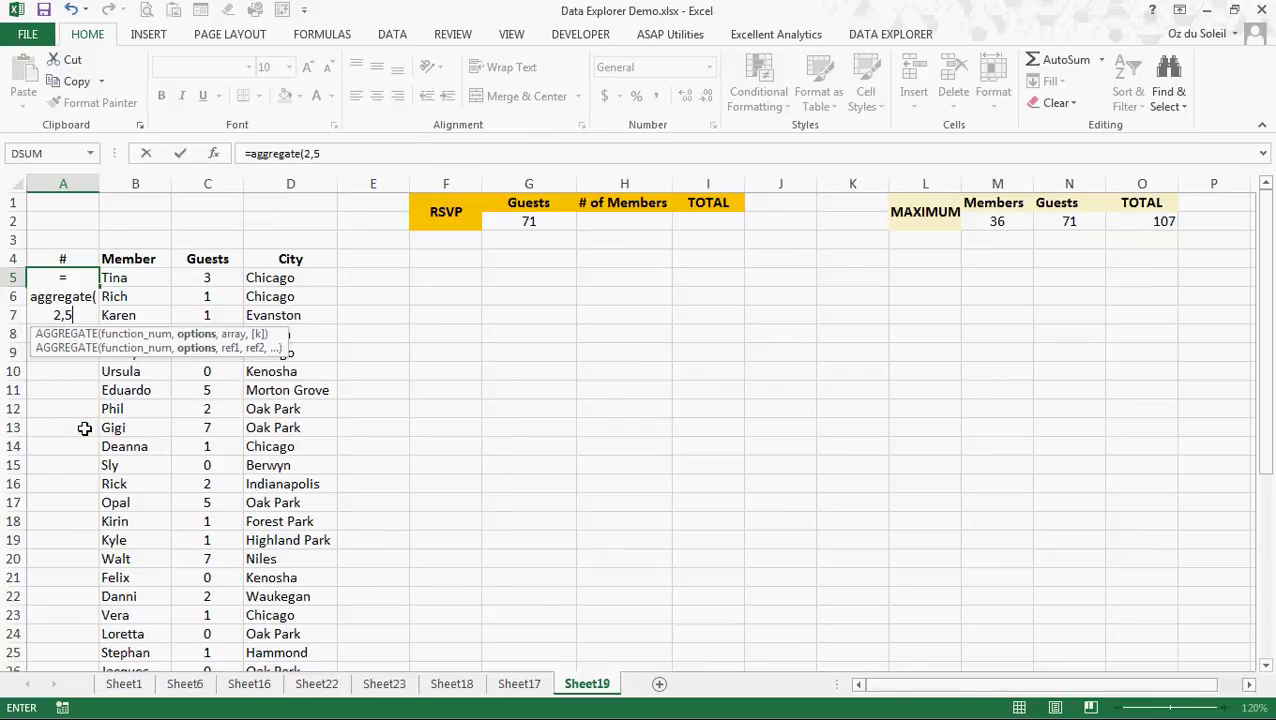
type(",")
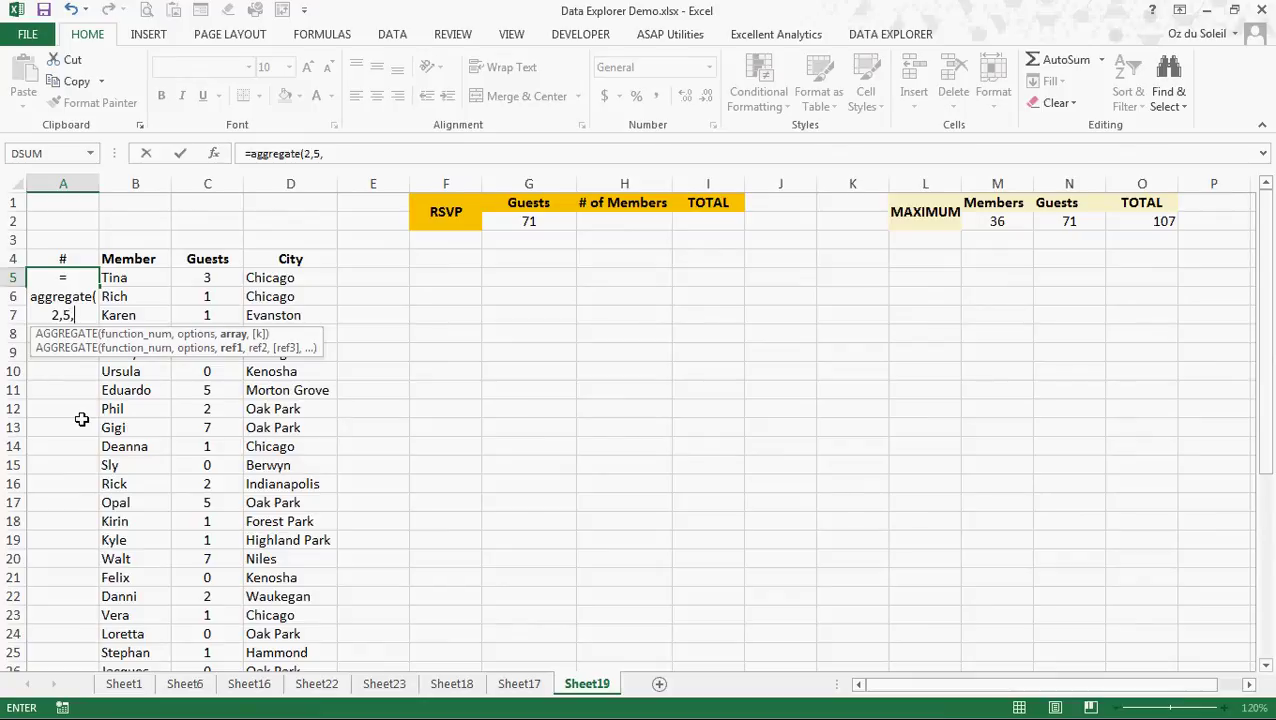
type("a")
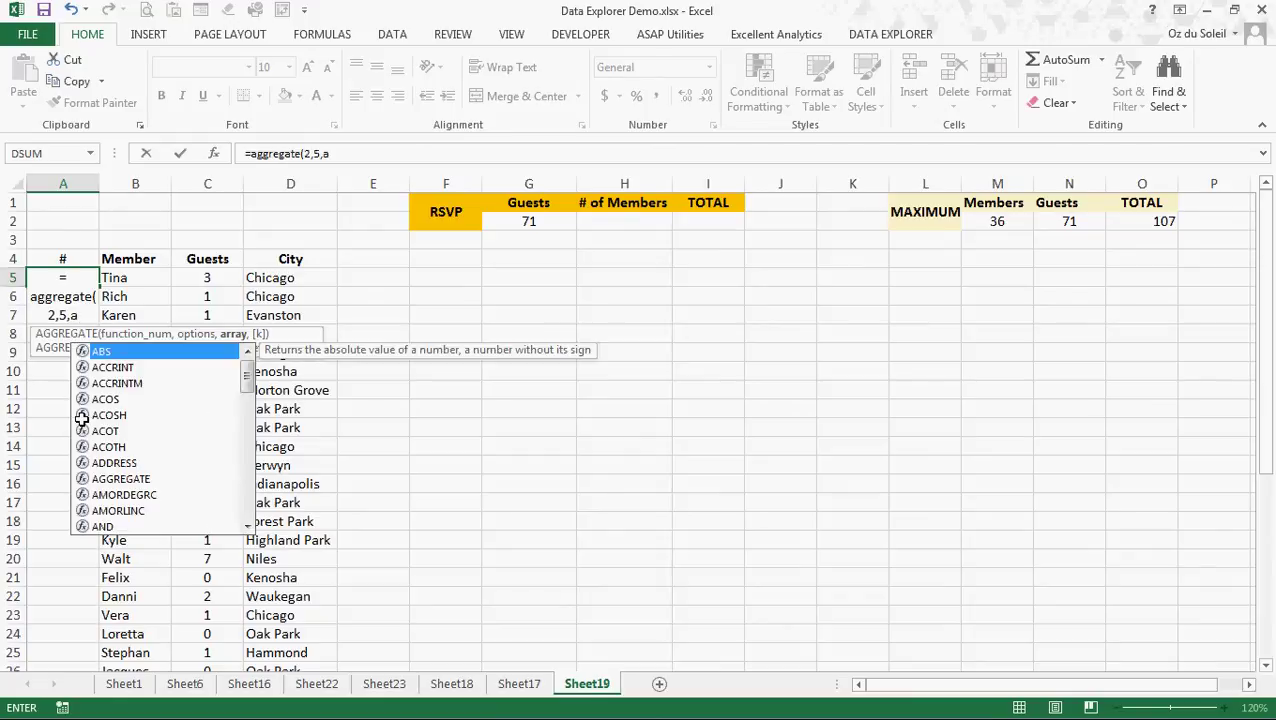
type("$")
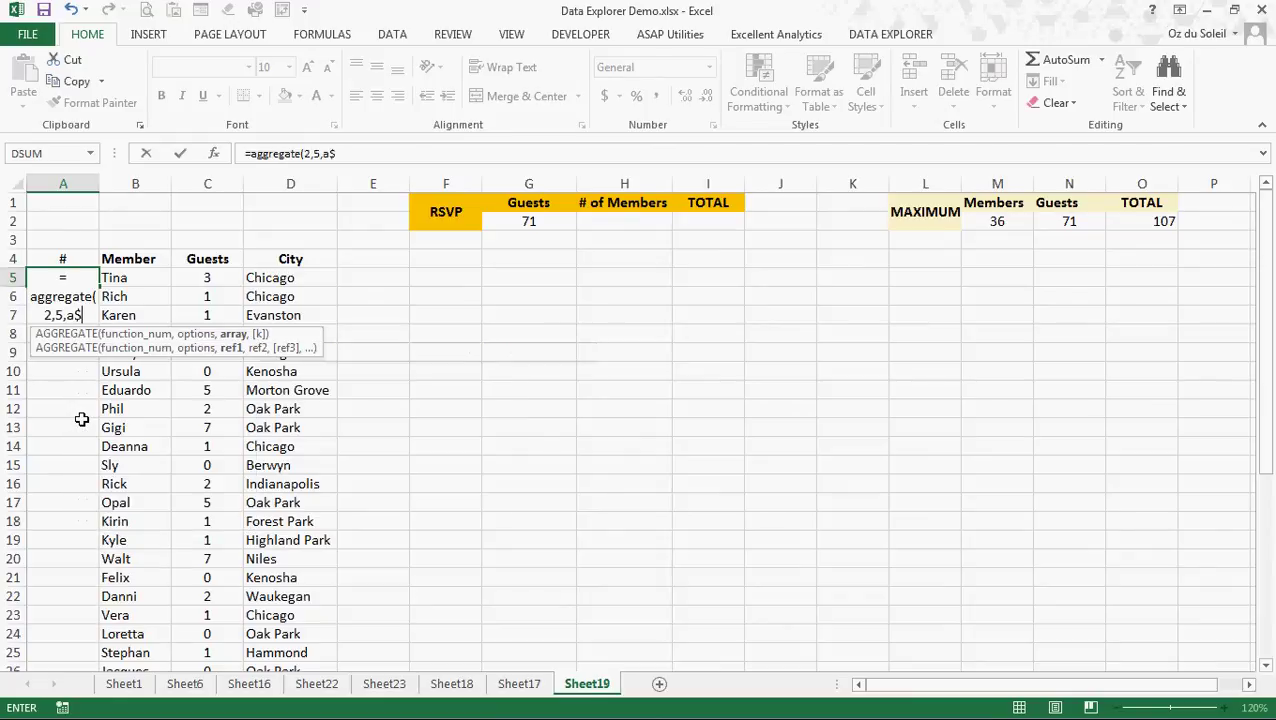
type("4")
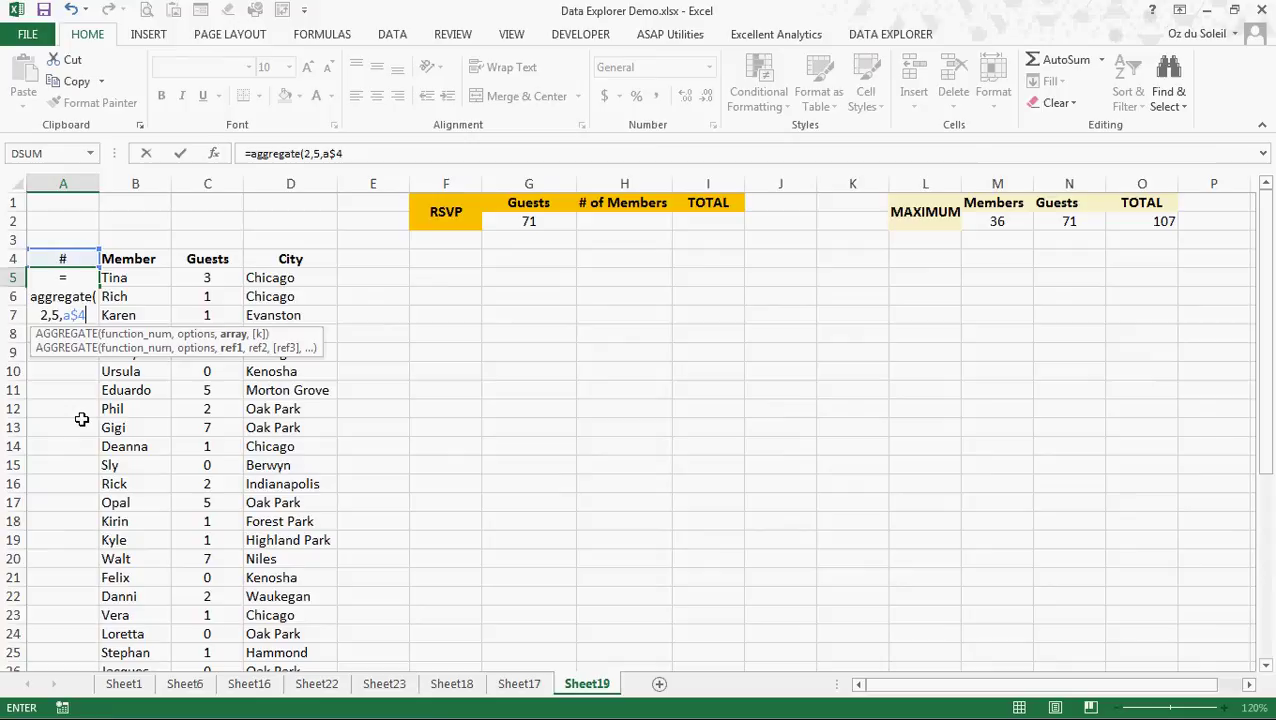
type(":a4)")
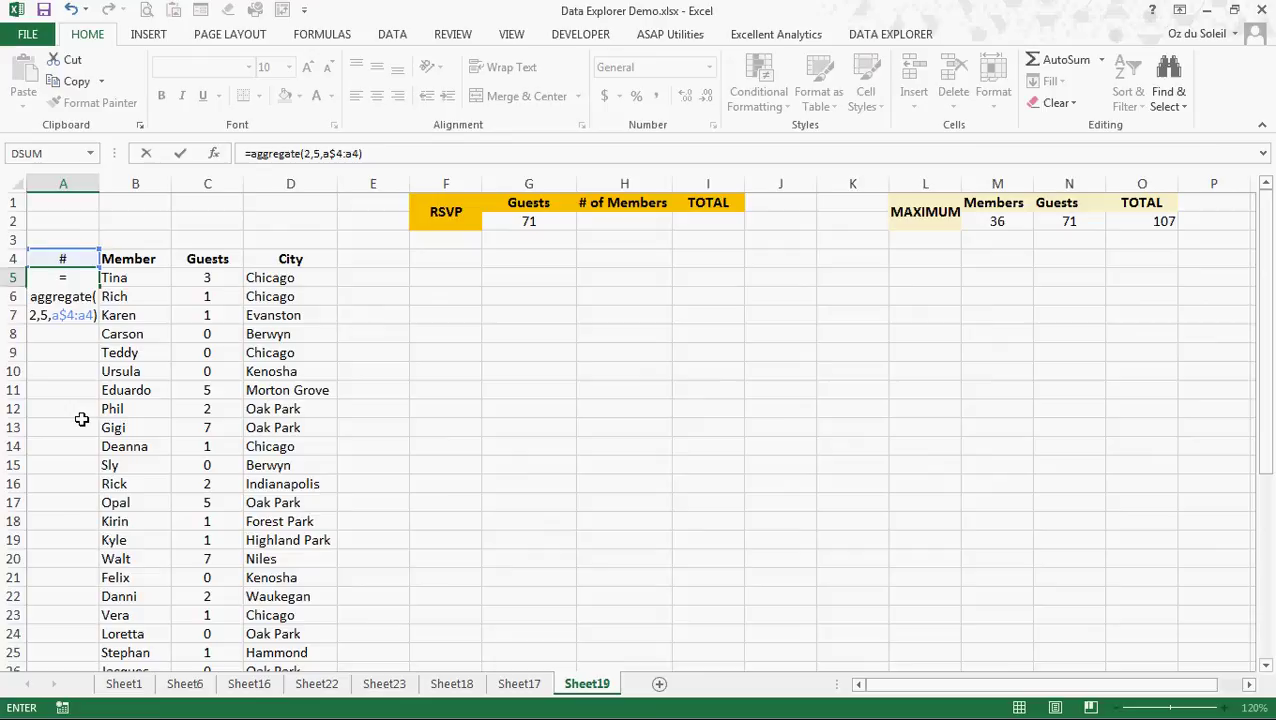
type("+1")
key("ctrl+Return")
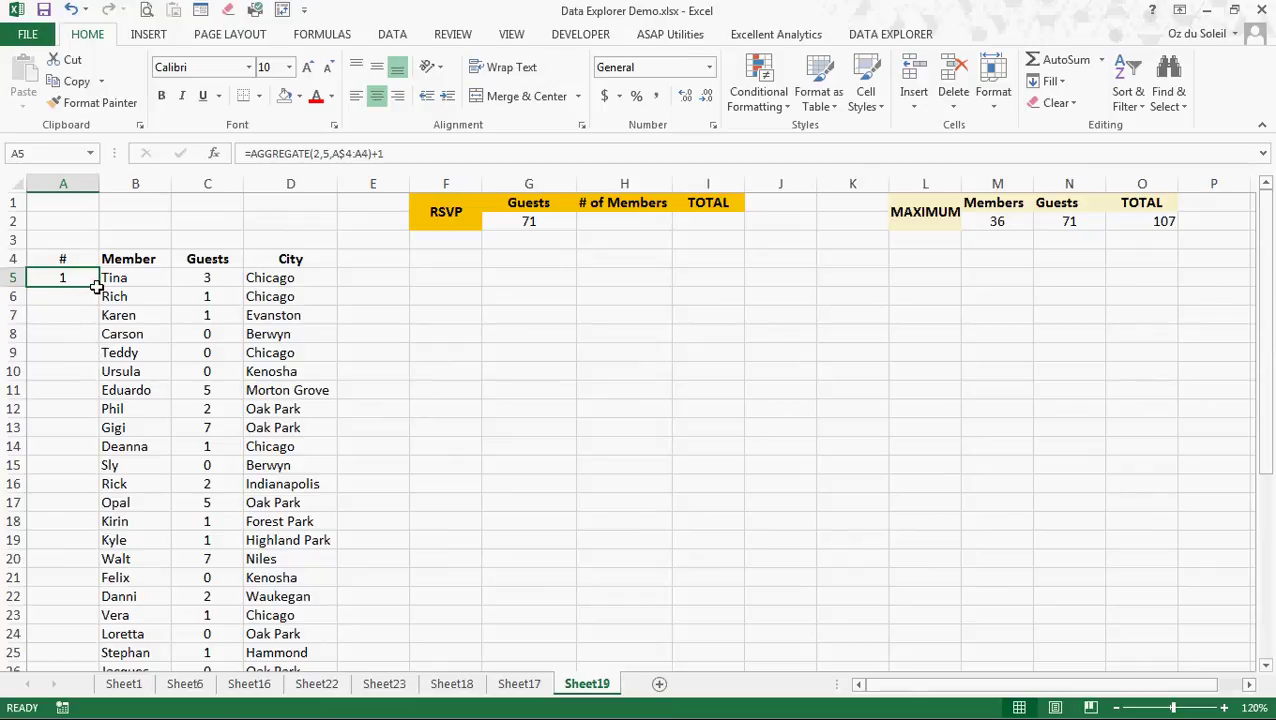
Fill the numbering formula from A5 down through A40, the last member row
left_click_drag(99, 287, 84, 410)
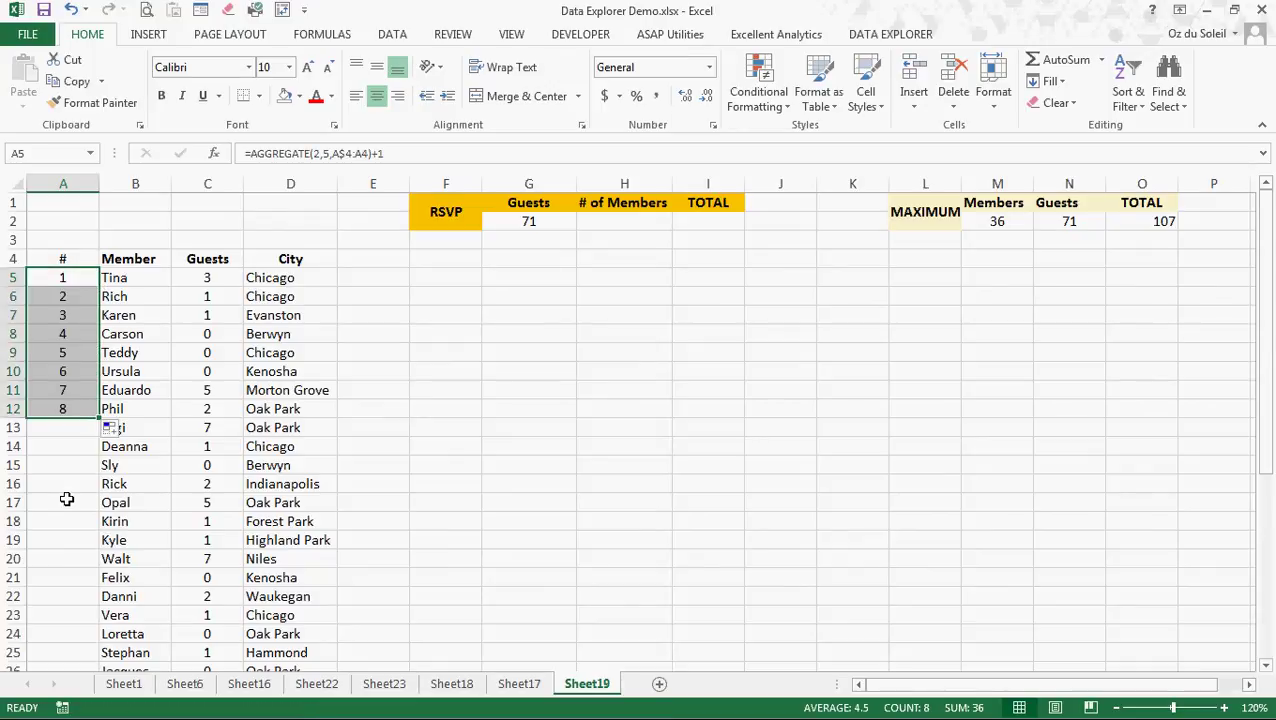
double_click(100, 418)
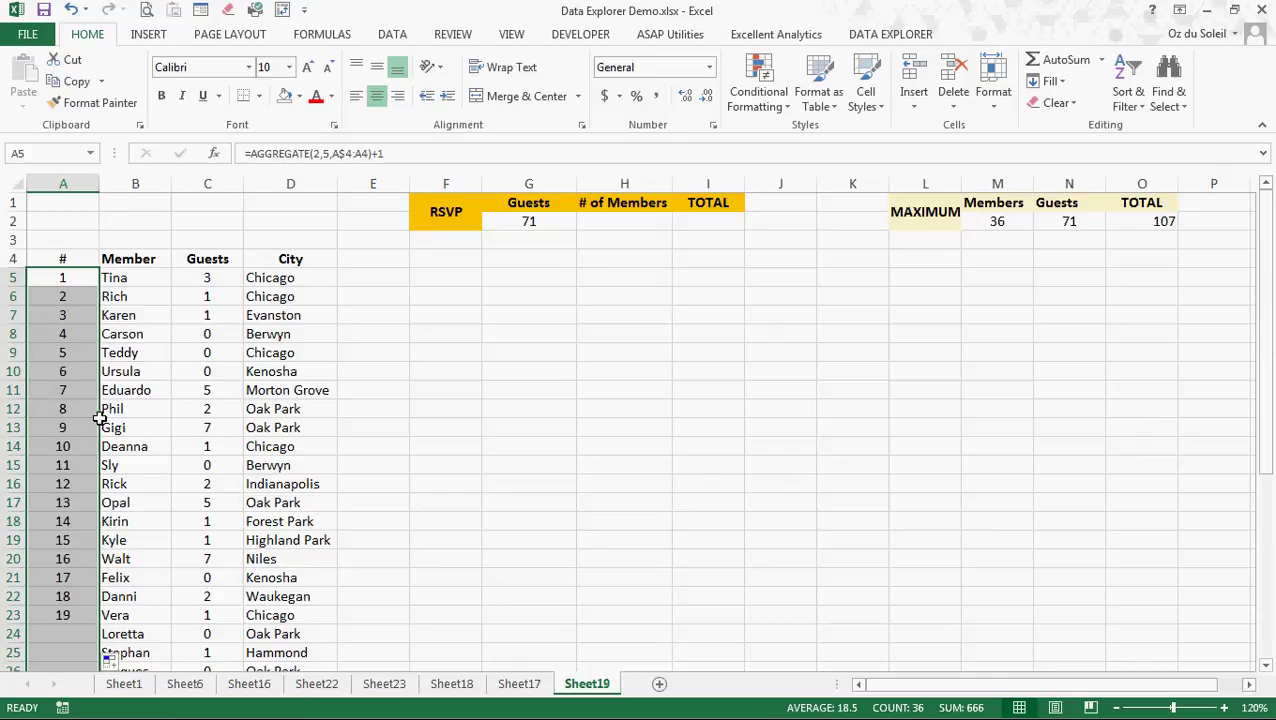
scroll(221, 397, "down", 6)
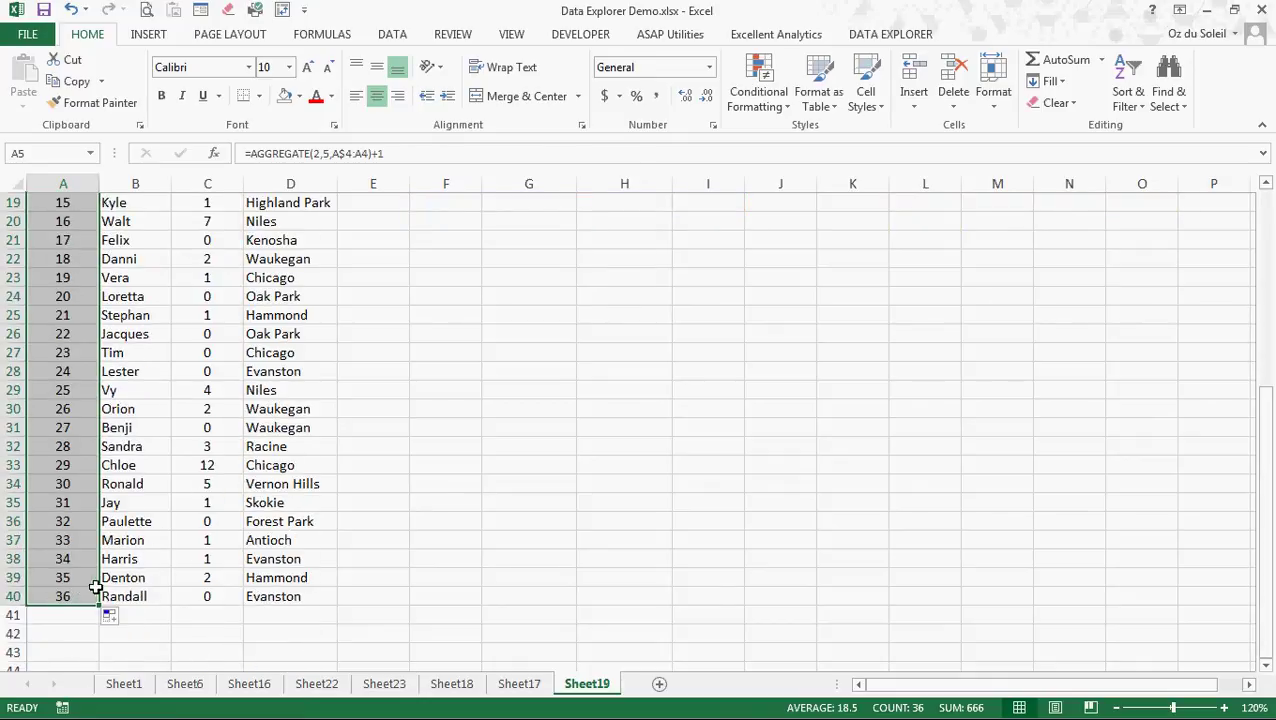
scroll(102, 588, "up", 6)
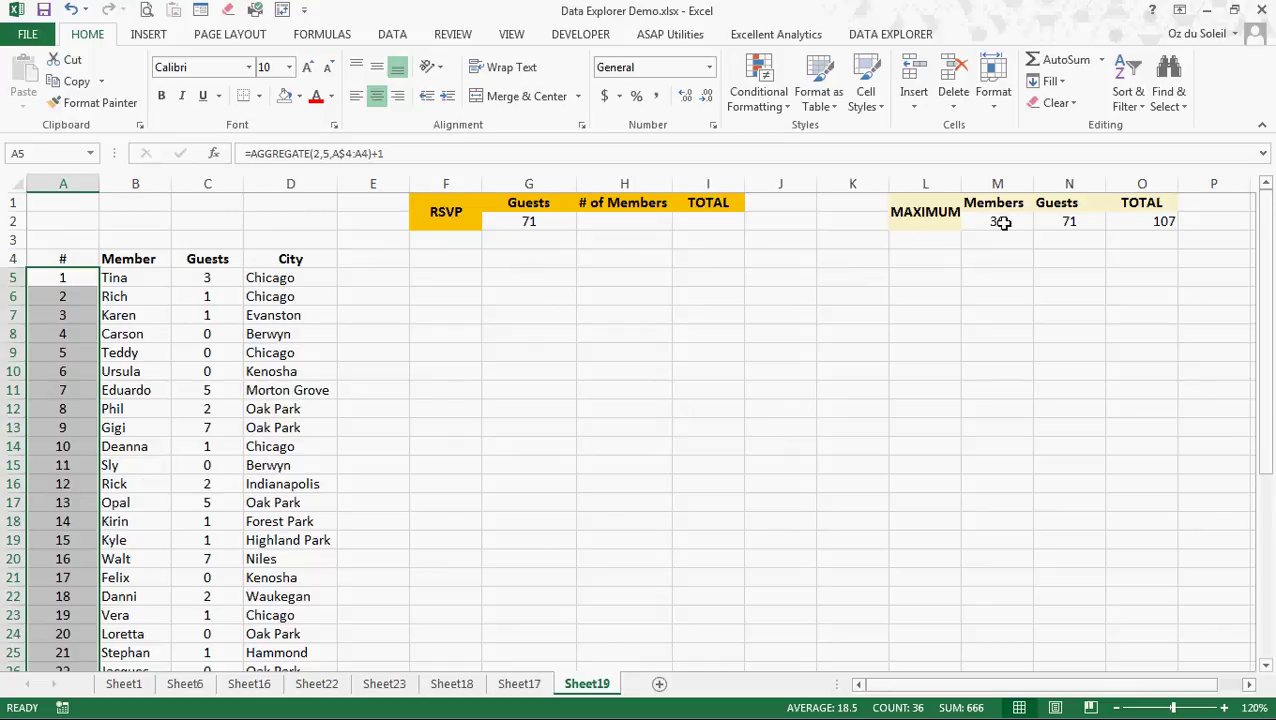
Try hiding row 11 to test the member numbering in column A, and unhide the row again
left_click(17, 390)
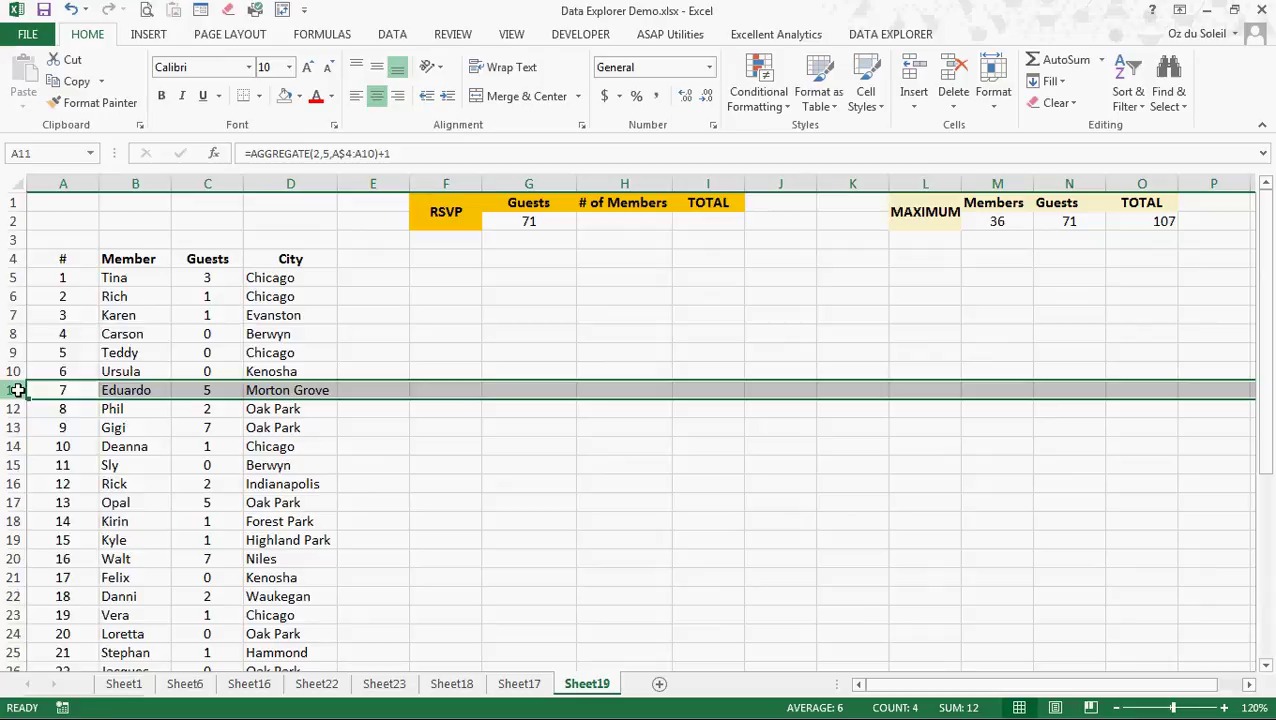
right_click(17, 390)
left_click(58, 659)
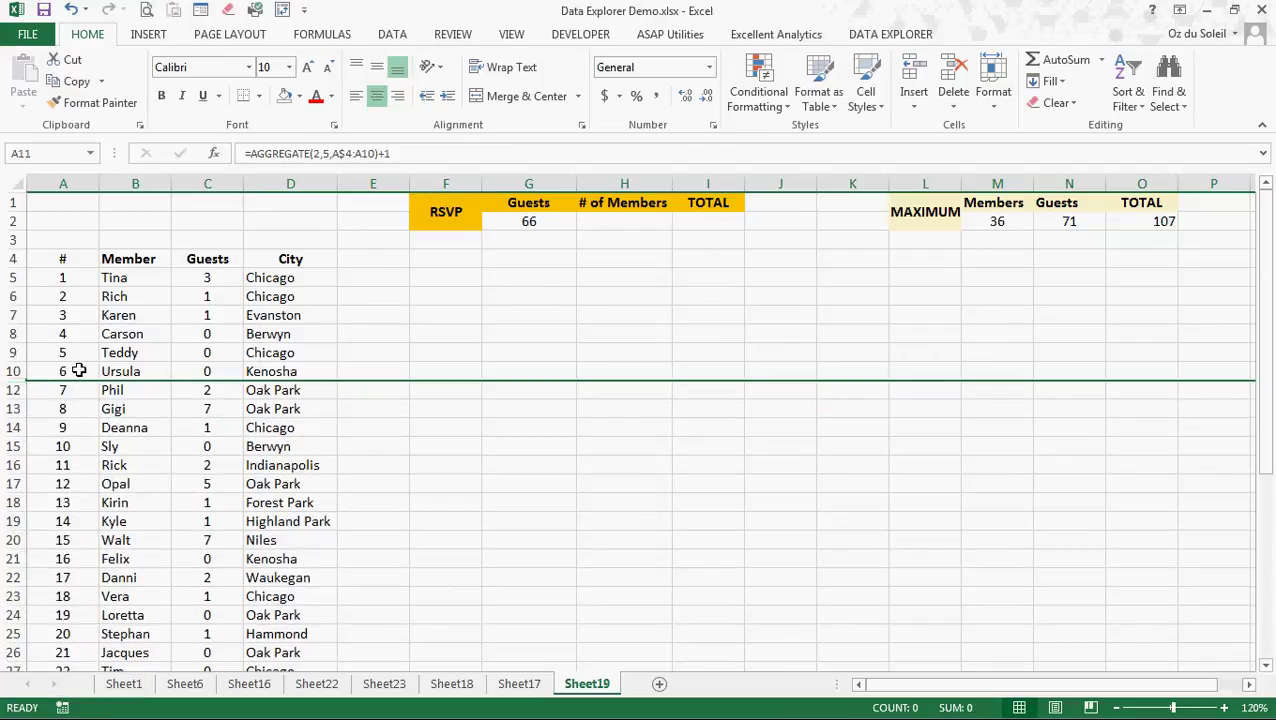
left_click(77, 334)
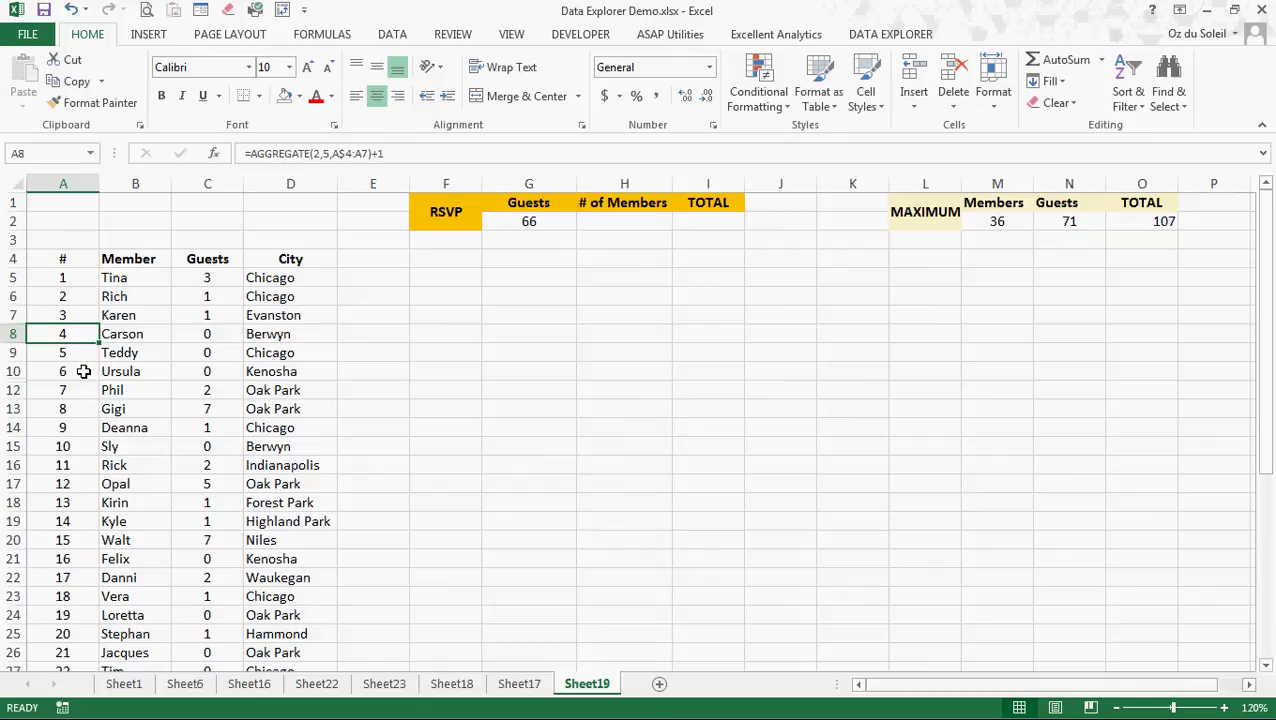
left_click_drag(12, 371, 12, 389)
right_click(12, 389)
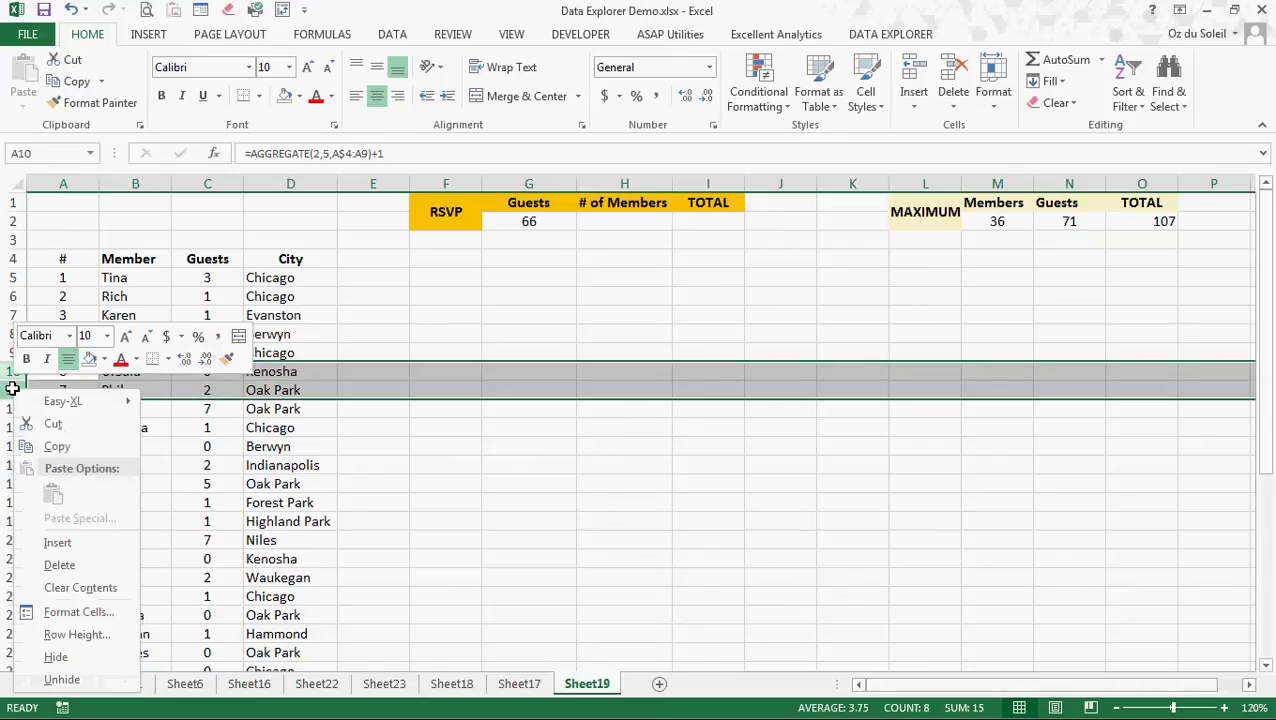
left_click(57, 679)
left_click(171, 472)
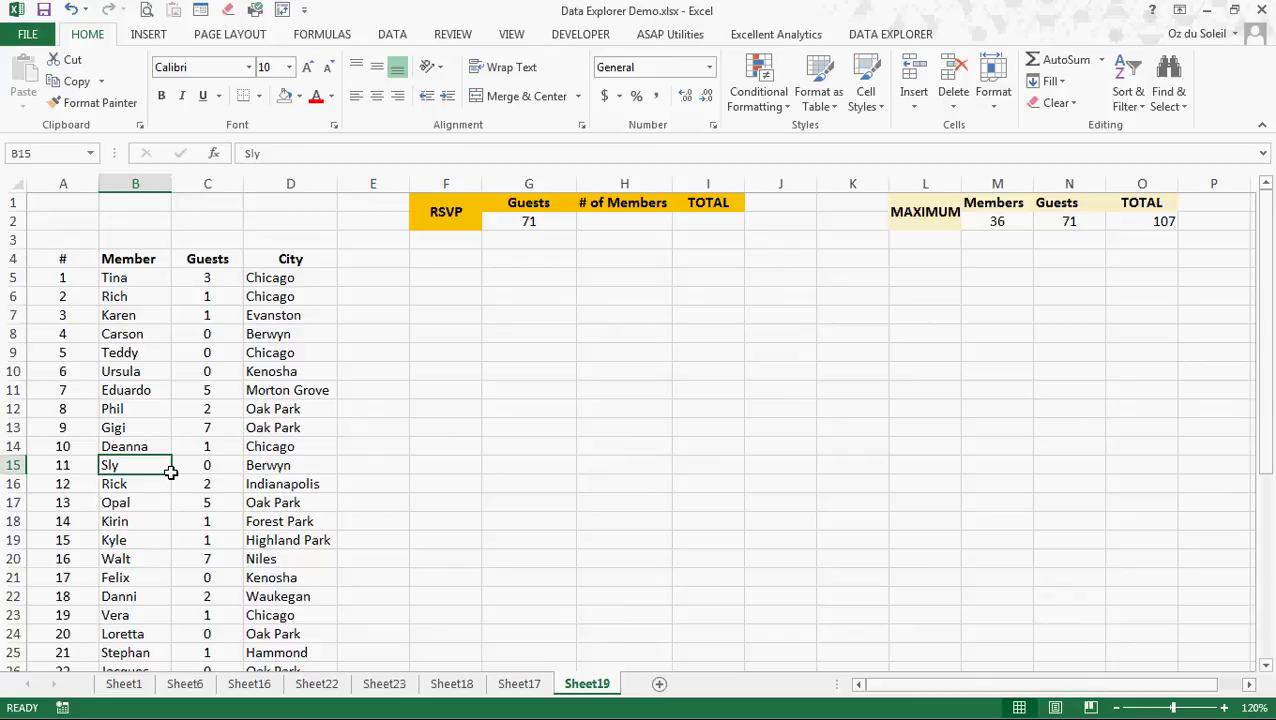
Enter =AGGREGATE(2,5,A5:A40) in H2 to count the RSVP members while ignoring hidden rows
left_click(630, 220)
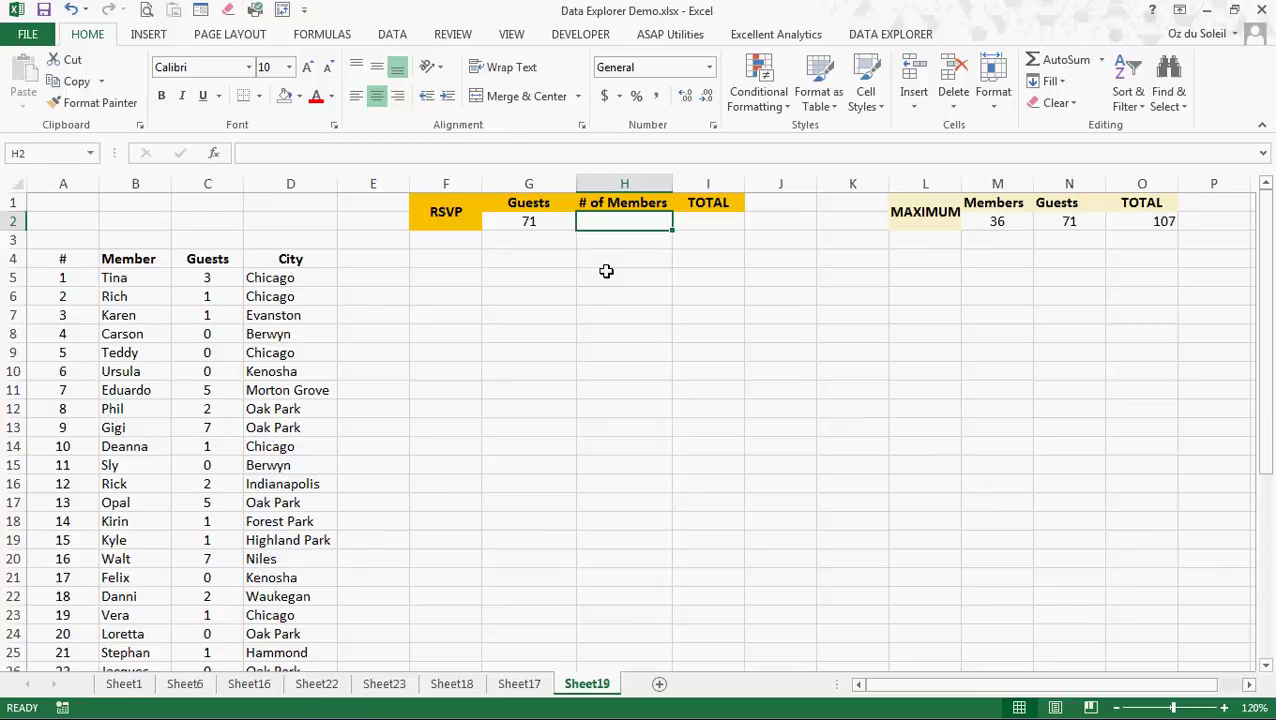
type("=aggre")
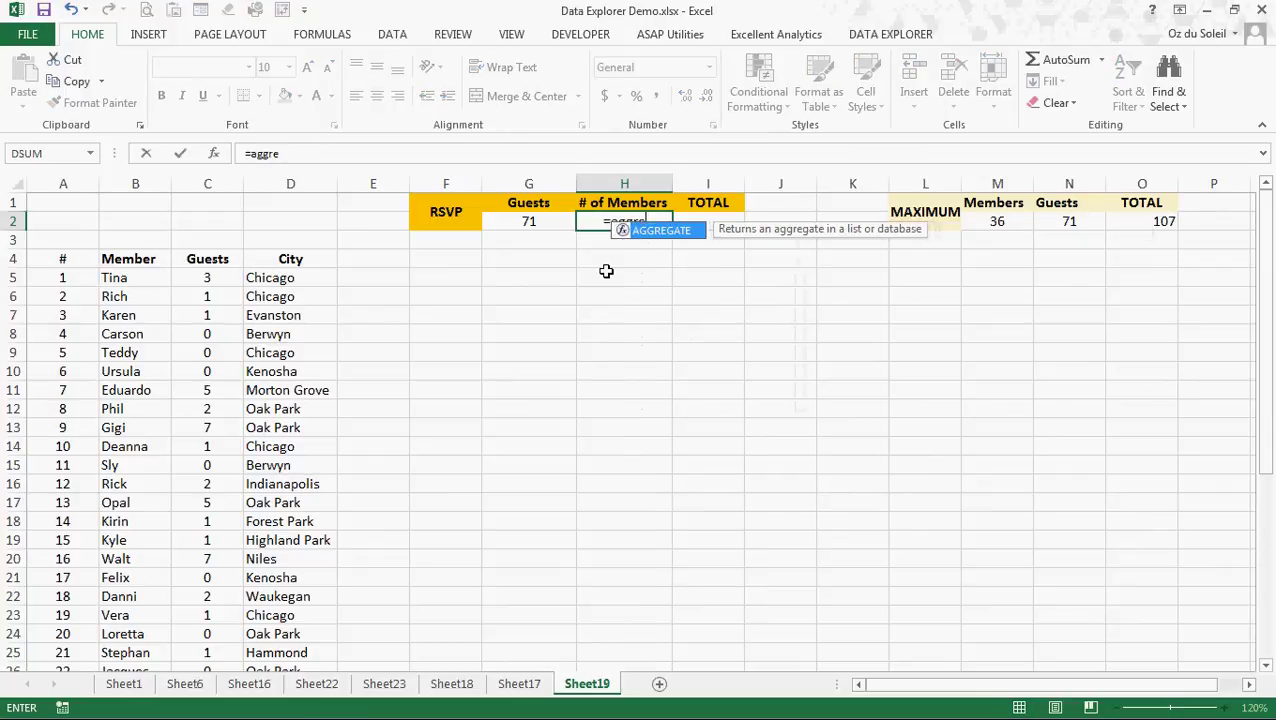
type("gate")
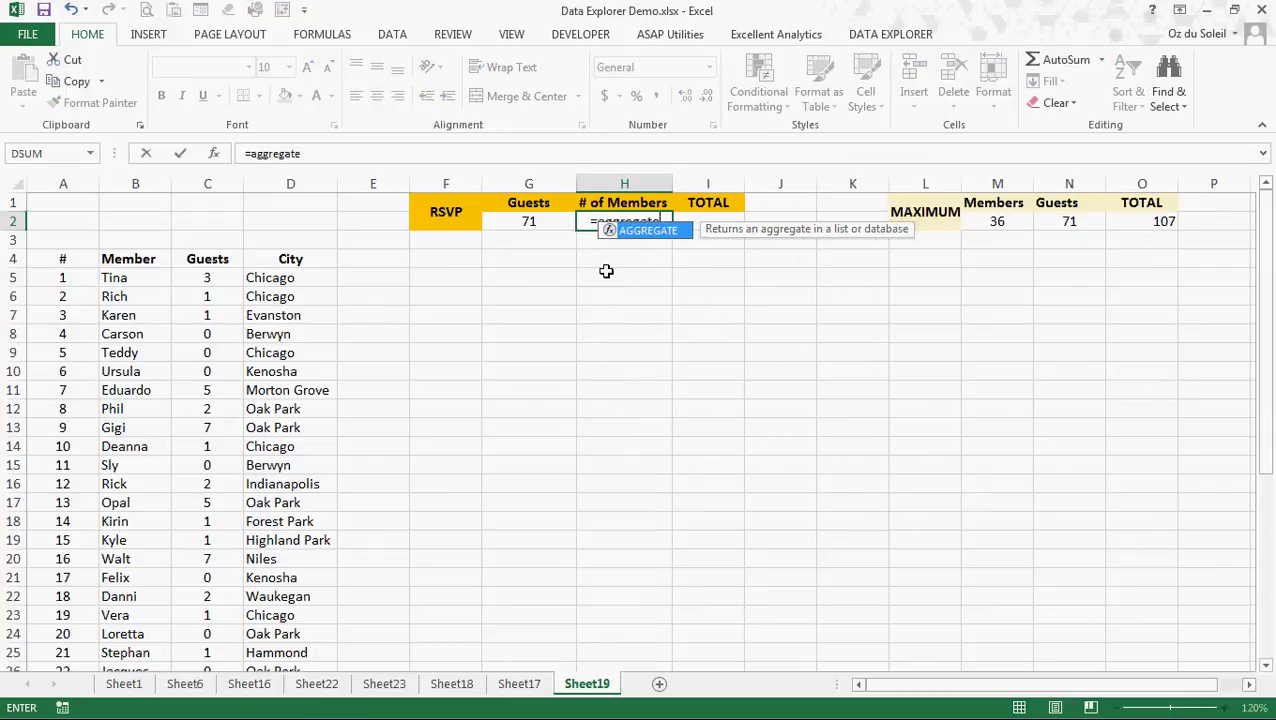
type("(")
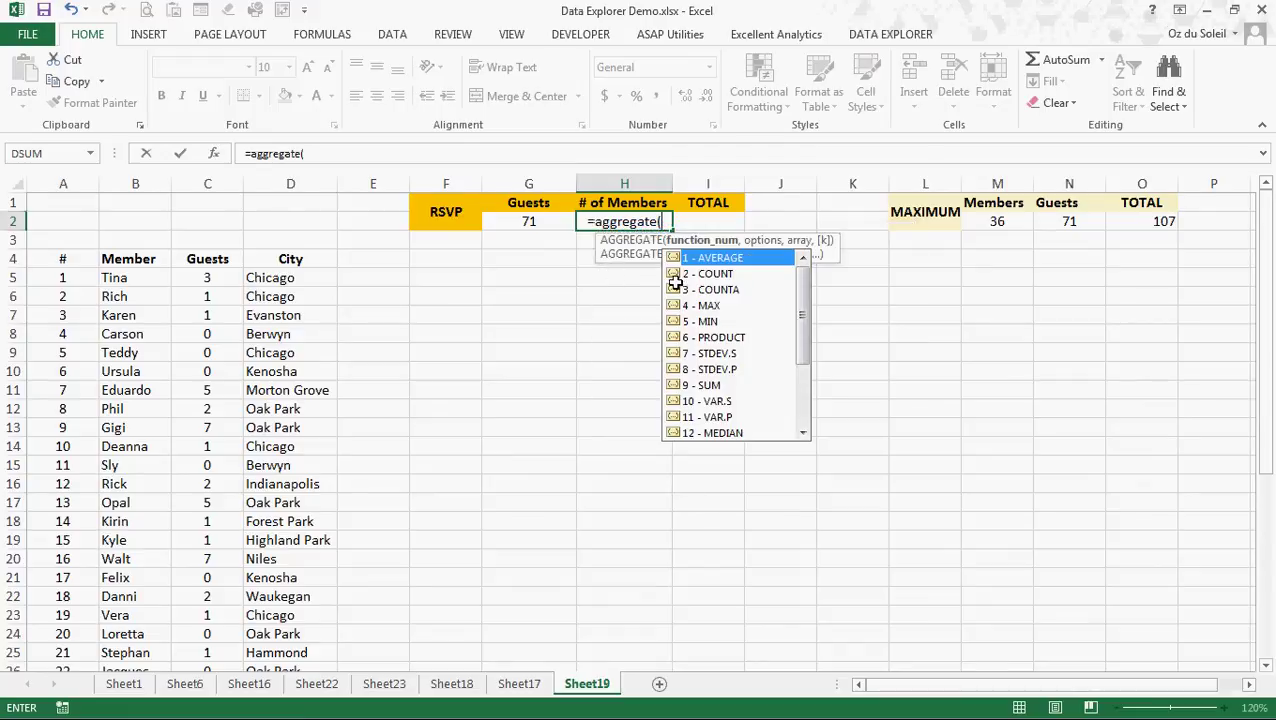
left_click(709, 273)
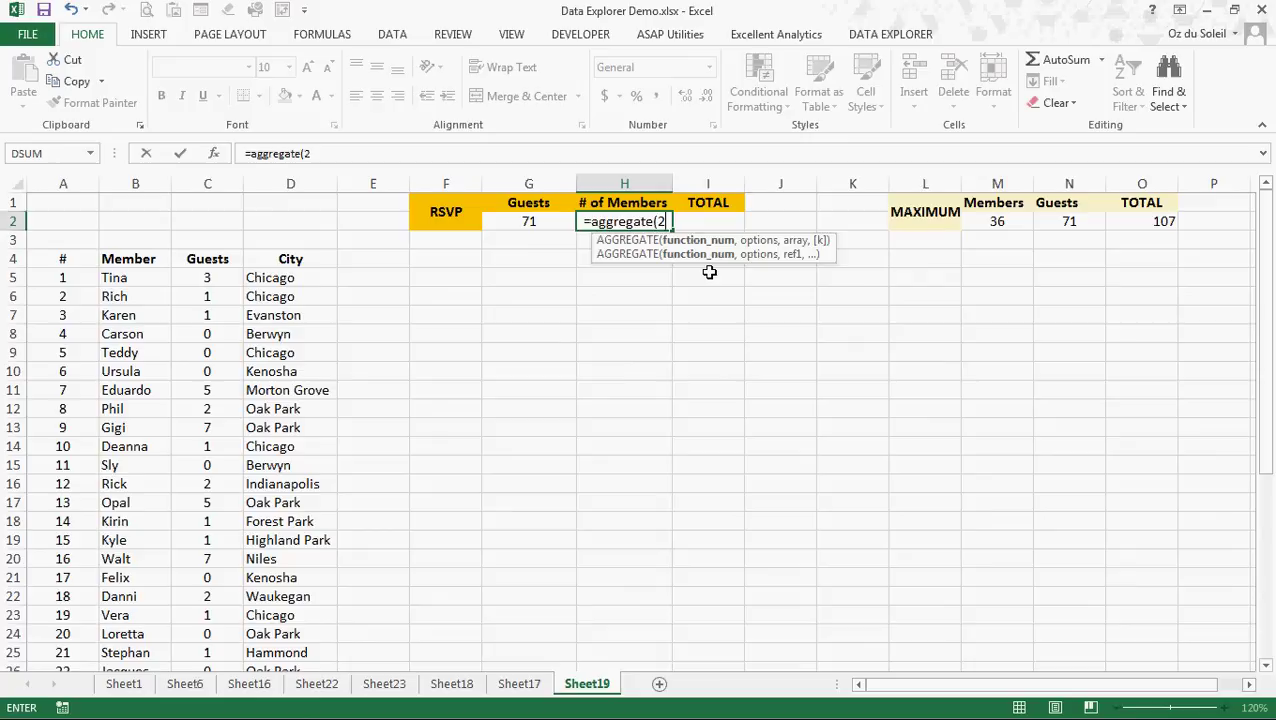
type(",")
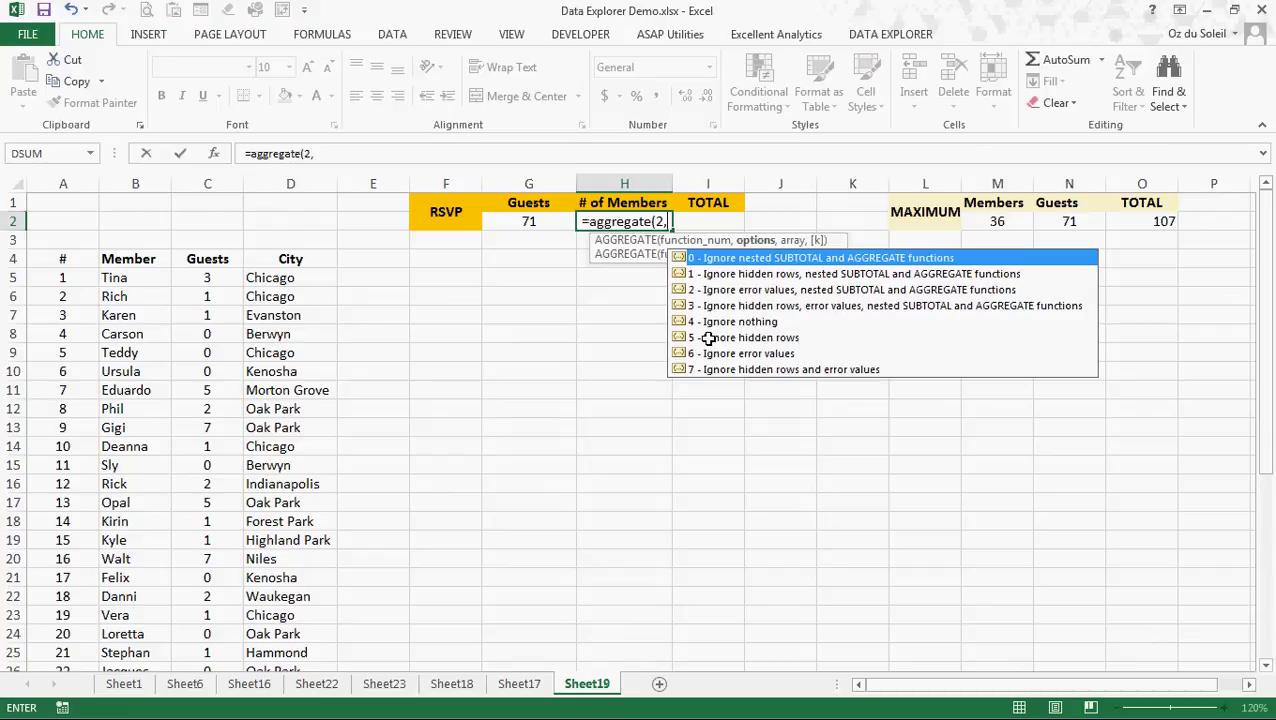
double_click(708, 338)
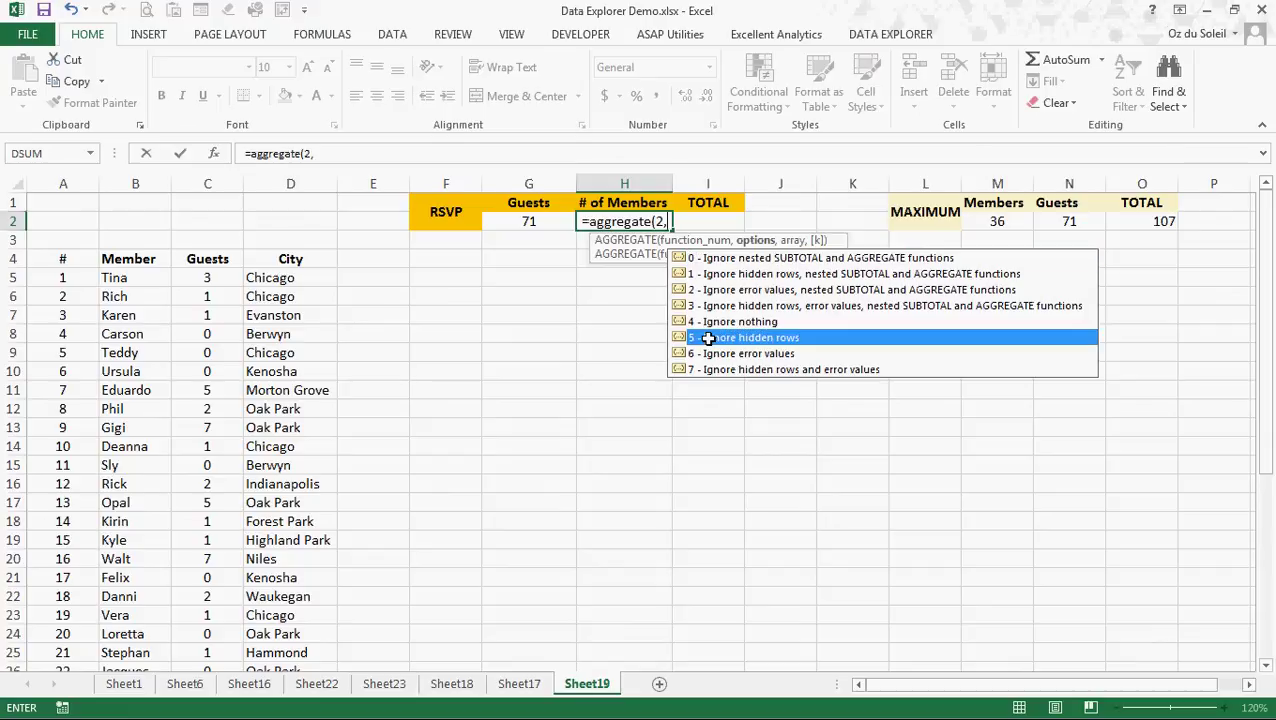
type(",")
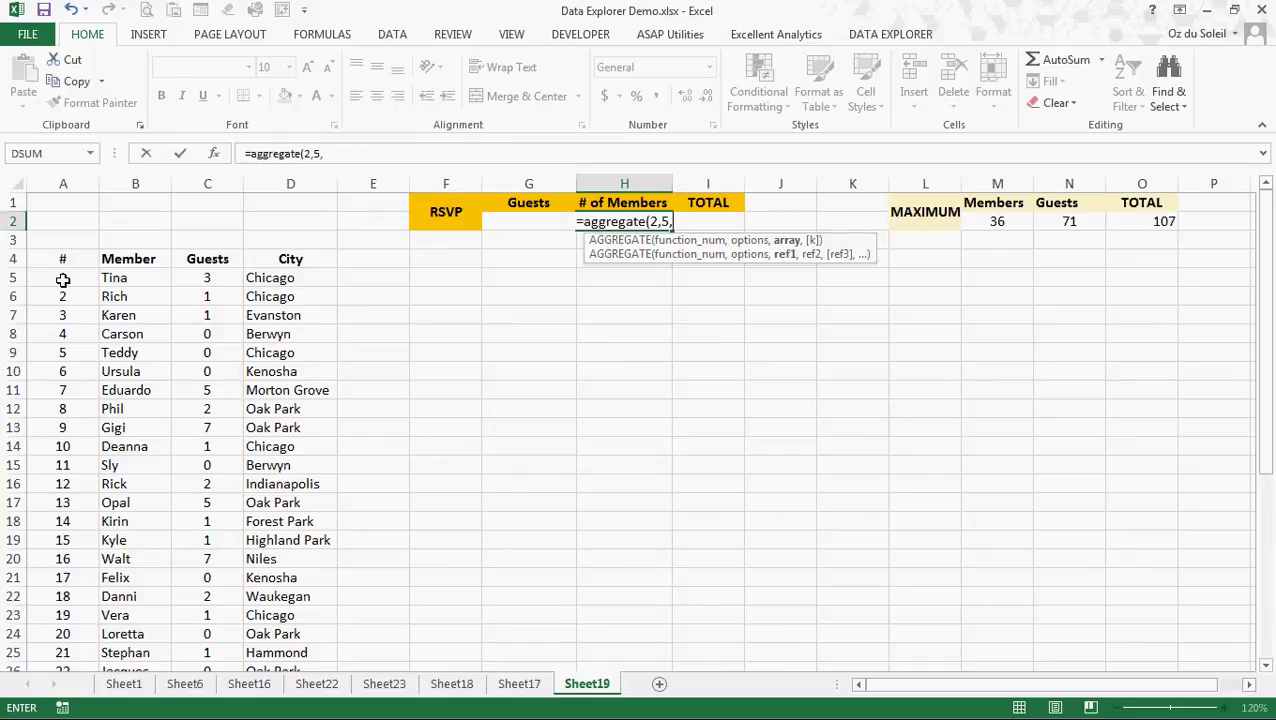
left_click_drag(66, 277, 71, 637)
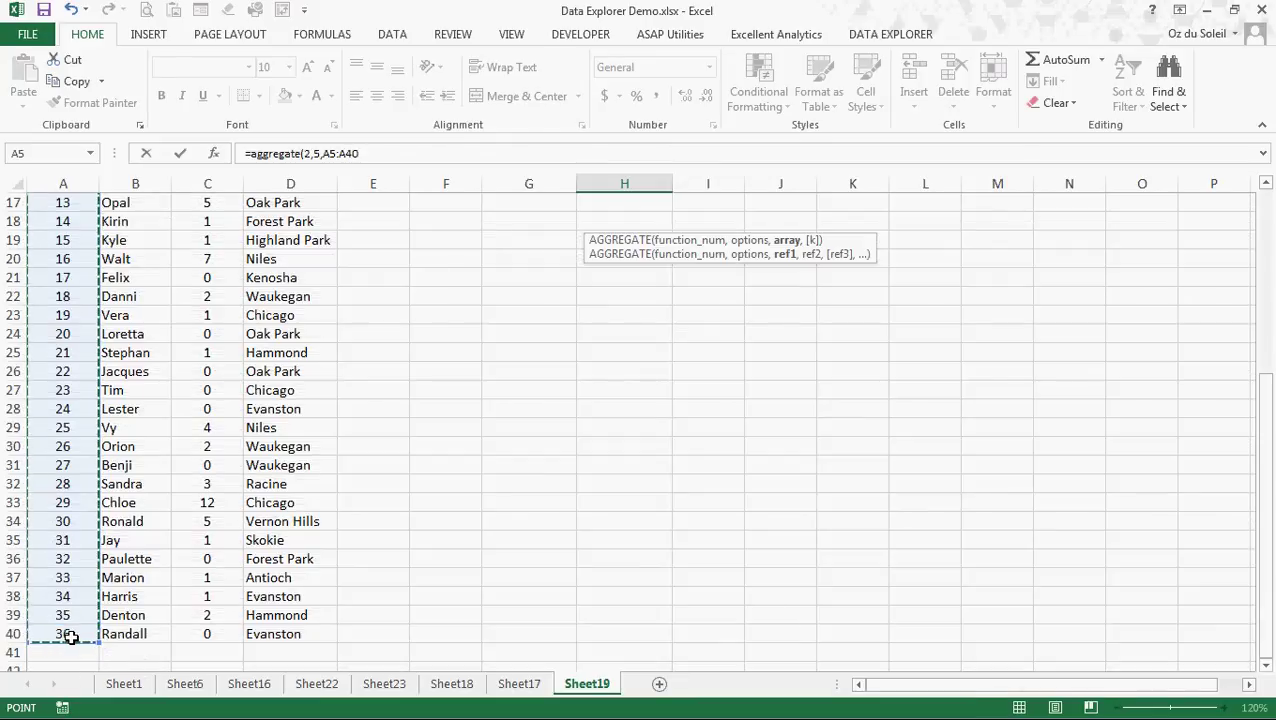
key("Return")
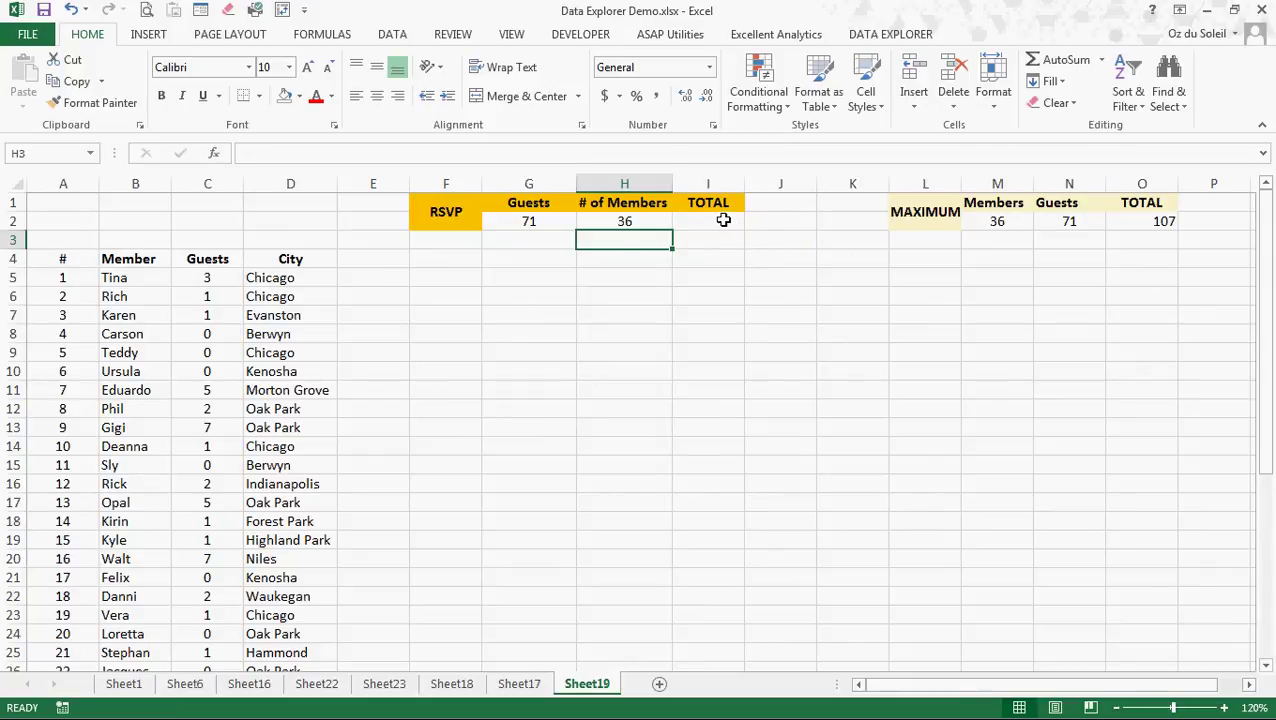
Enter =H2+G2 in I2 to total the RSVP members and guests
left_click(723, 221)
type("=")
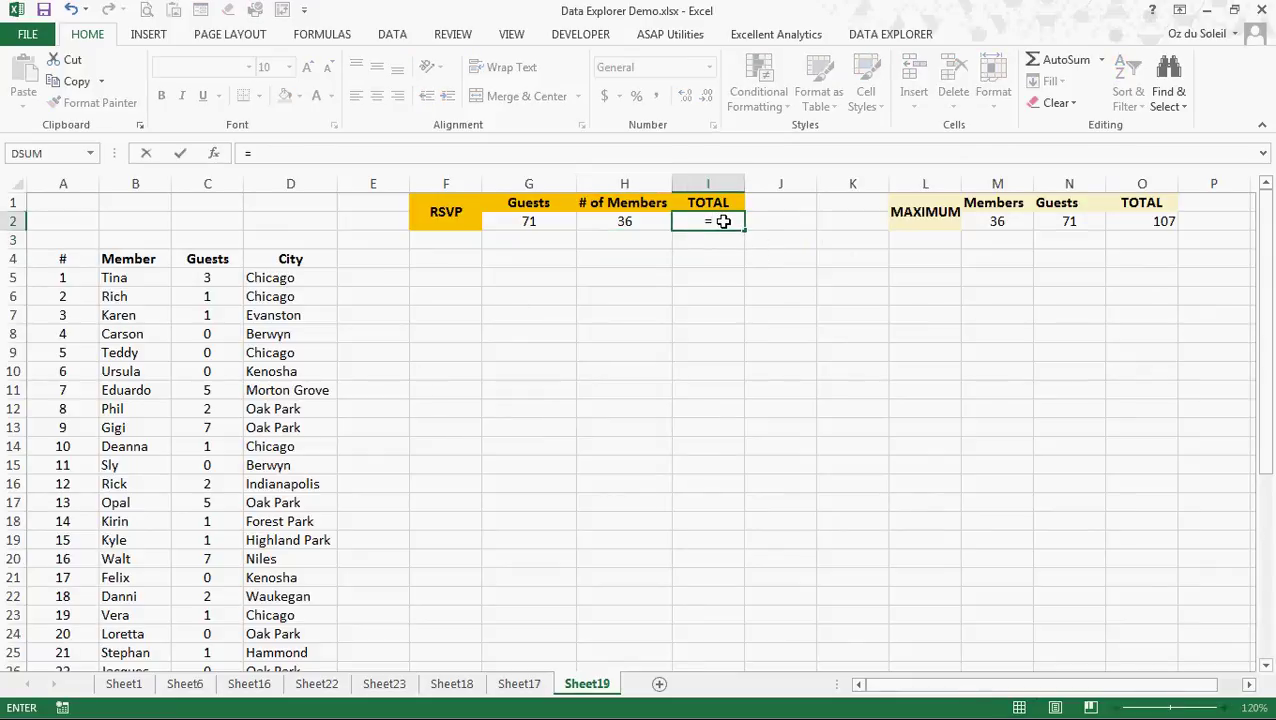
left_click(632, 219)
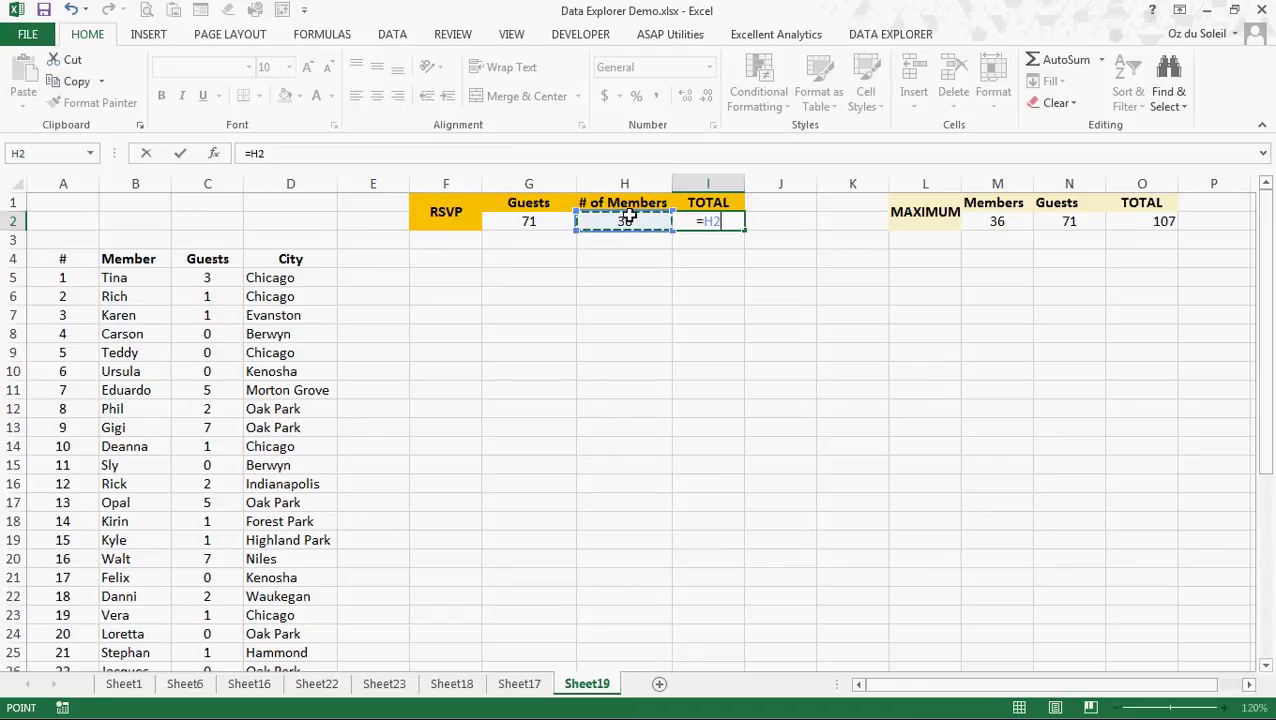
type("+")
left_click(527, 222)
key("Return")
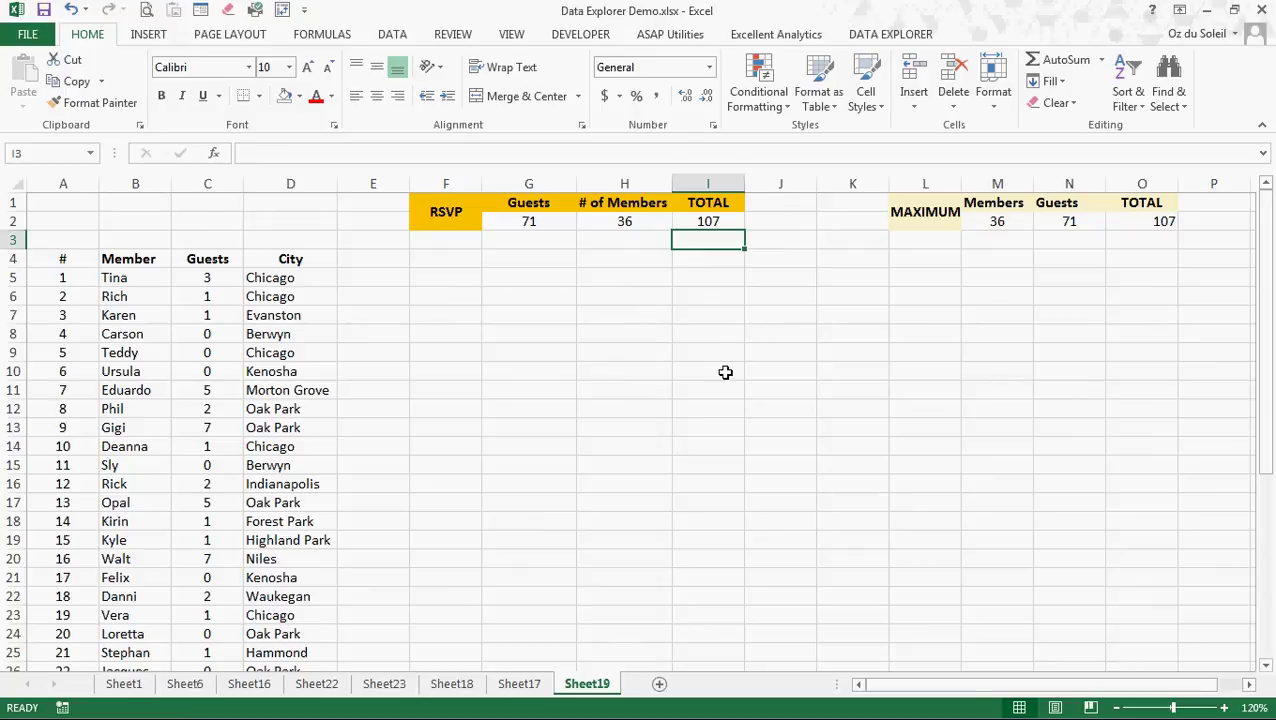
Hide row 9 of the member list to exclude that member from the RSVP counts
left_click(15, 352)
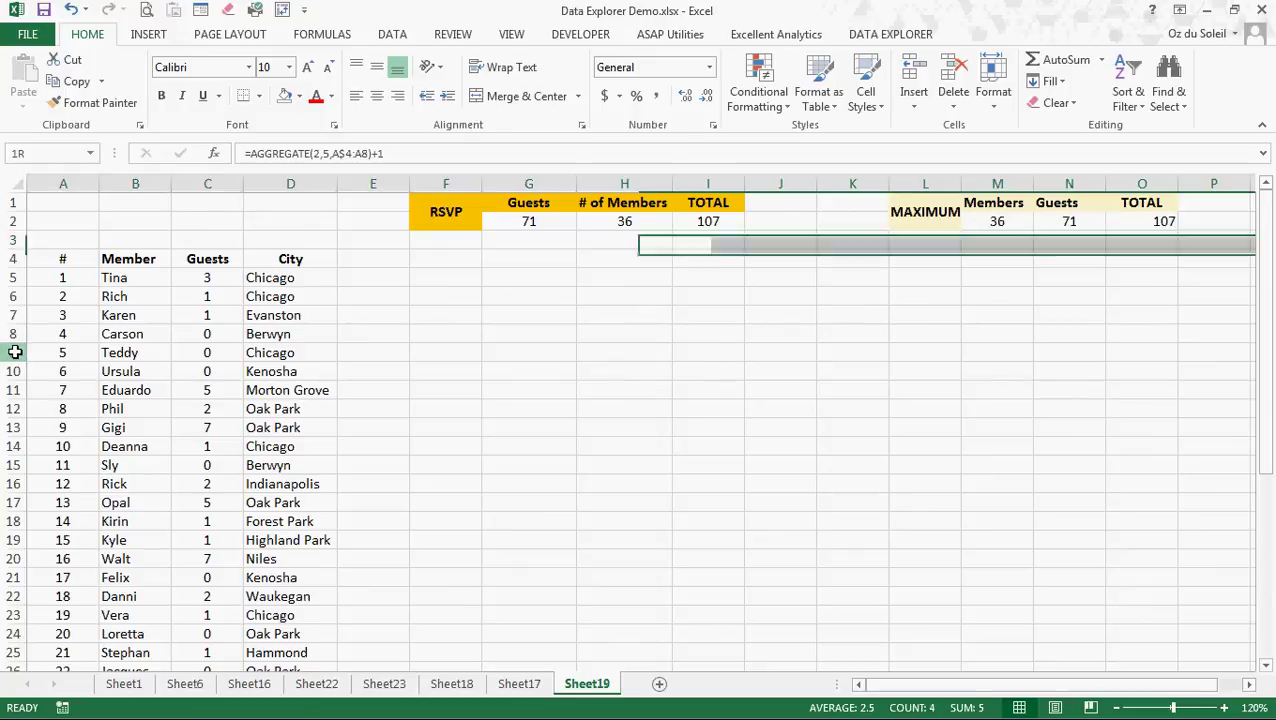
right_click(15, 352)
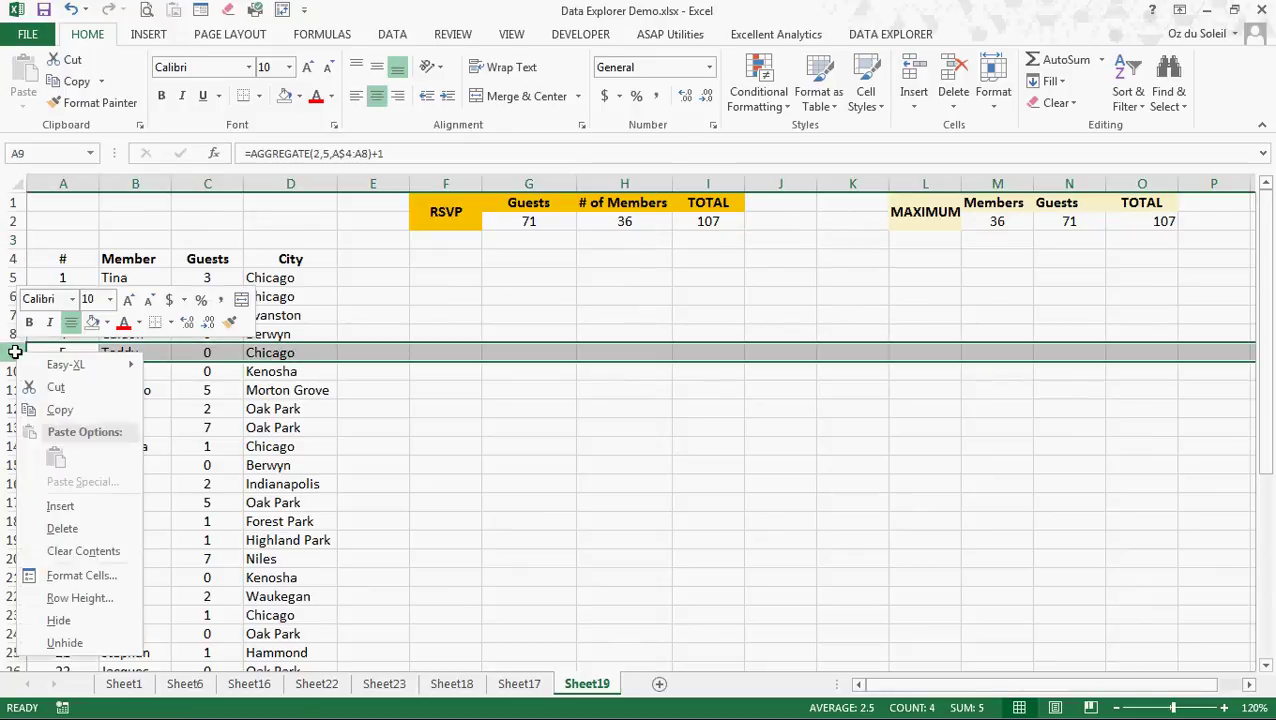
left_click(60, 618)
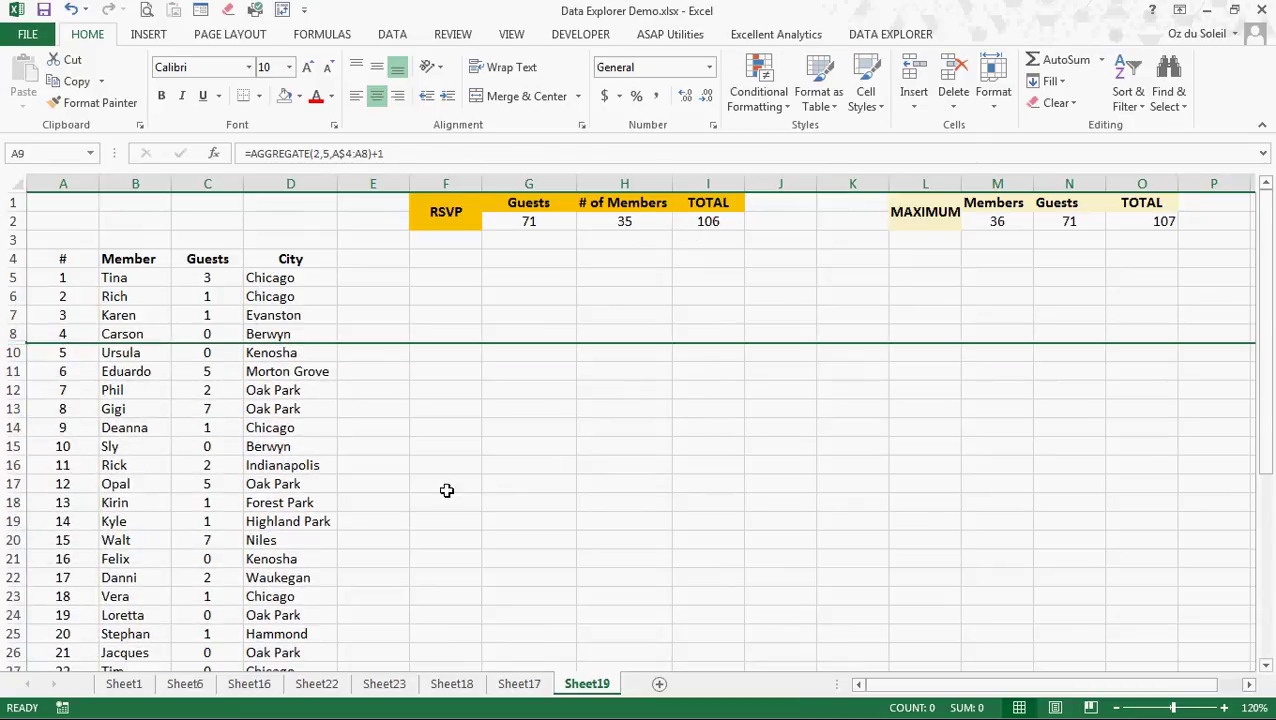
left_click(222, 519)
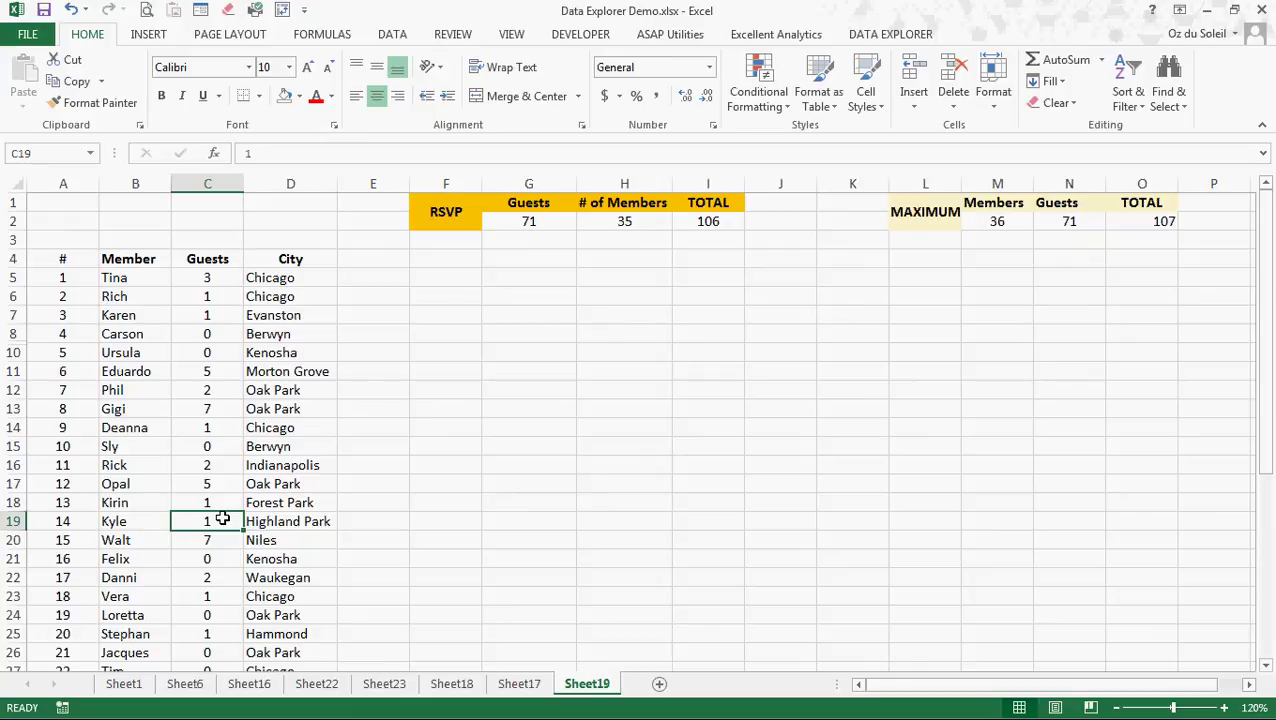
Hide rows 29 and 30 of the member list and check the RSVP totals in row 2
scroll(220, 519, "down", 4)
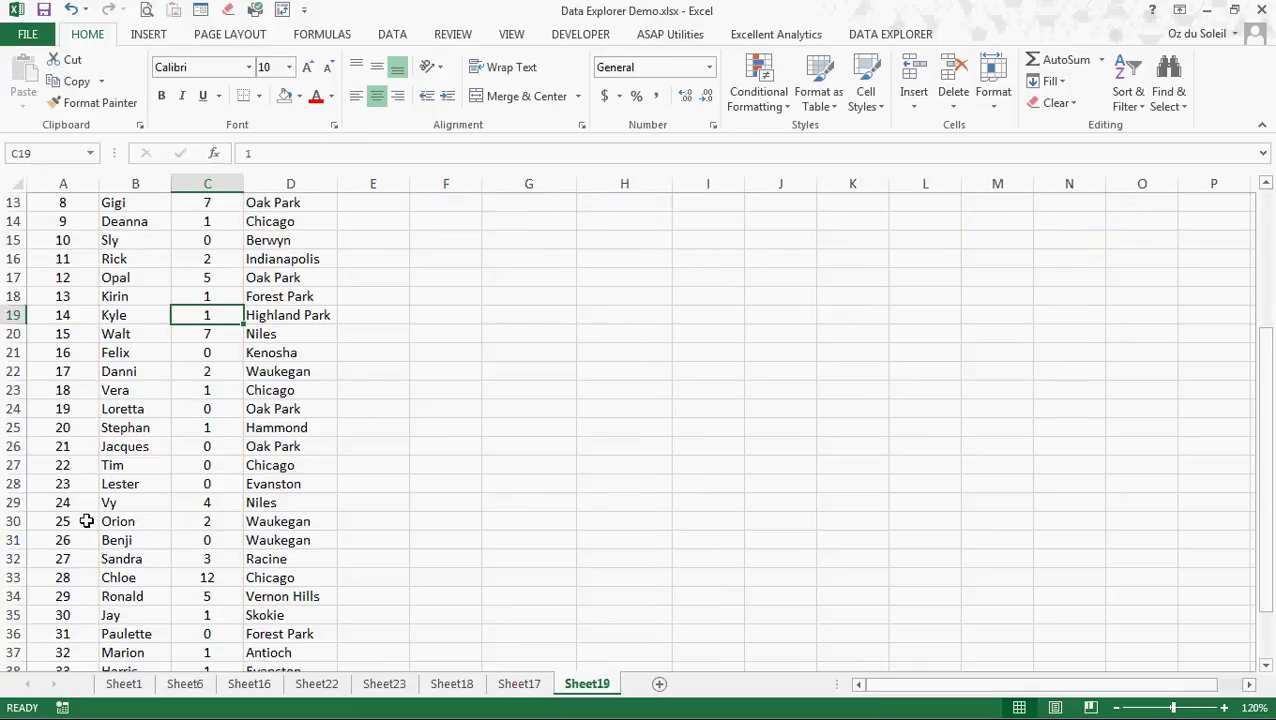
left_click(16, 502)
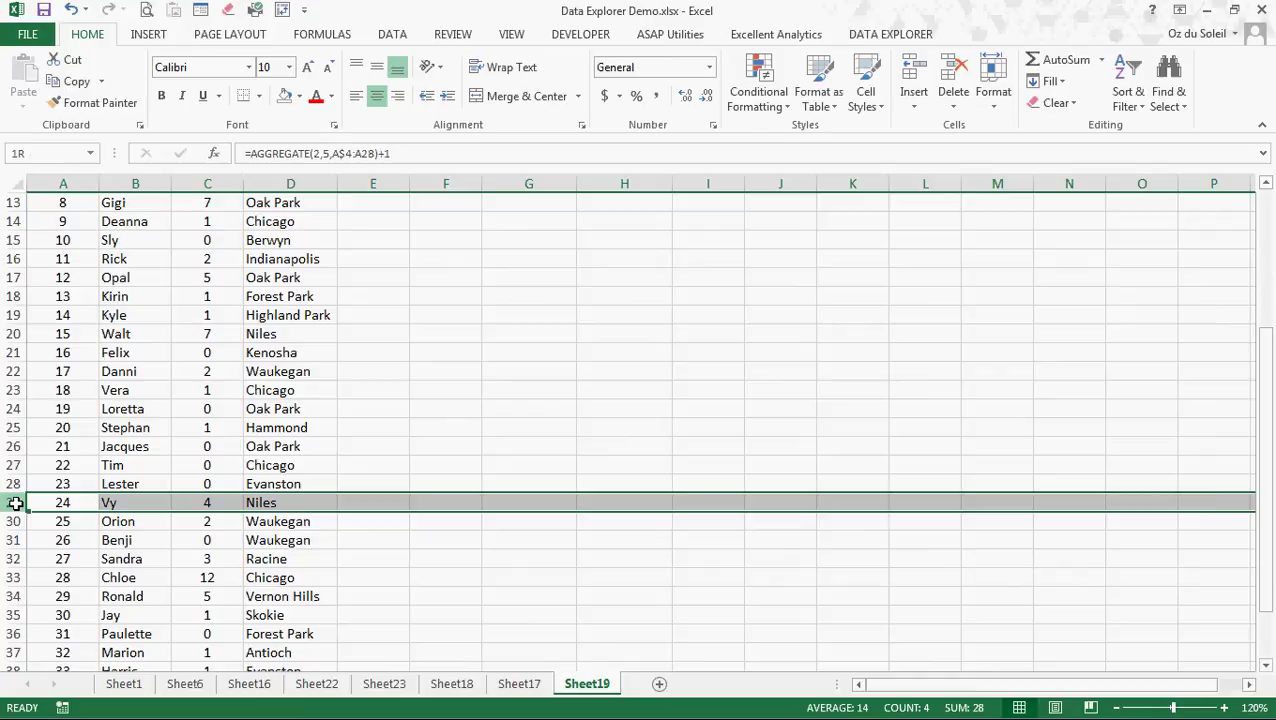
left_click_drag(16, 509, 16, 518)
right_click(16, 518)
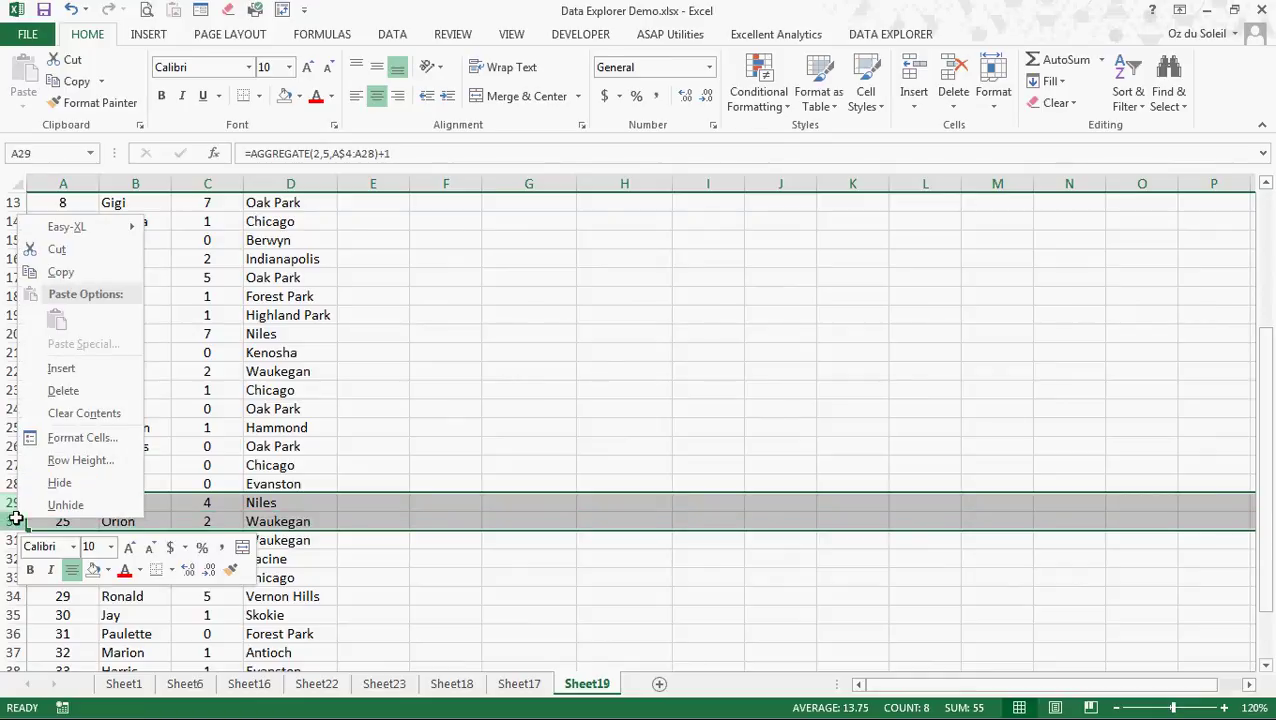
left_click(57, 478)
scroll(539, 551, "up", 4)
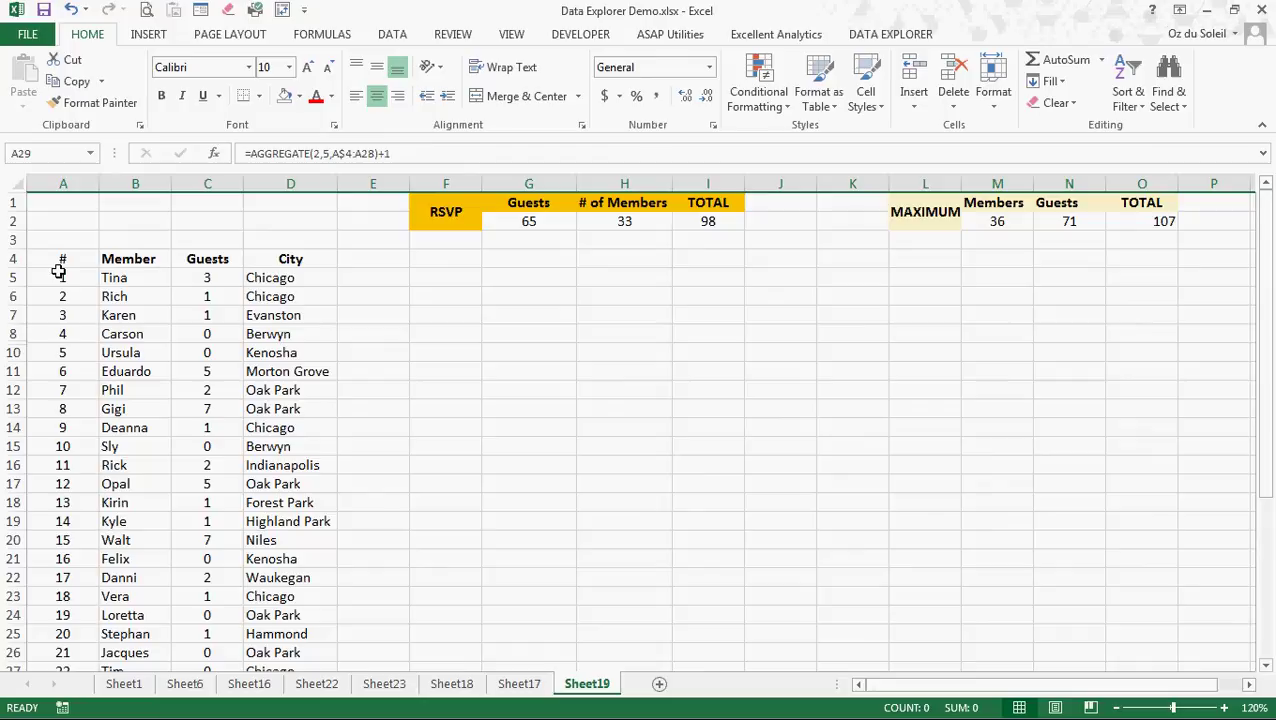
Check the member numbering in column A down to row 40, and hide row 37
scroll(40, 300, "down", 3)
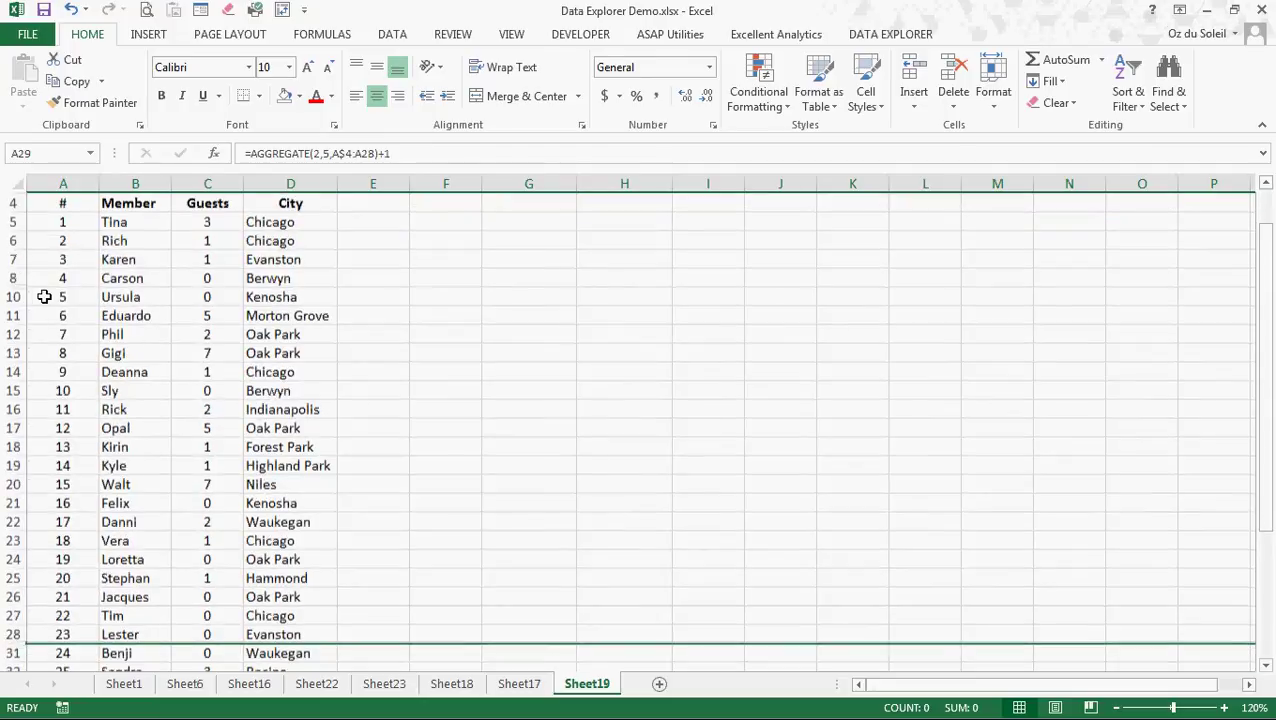
left_click(50, 464)
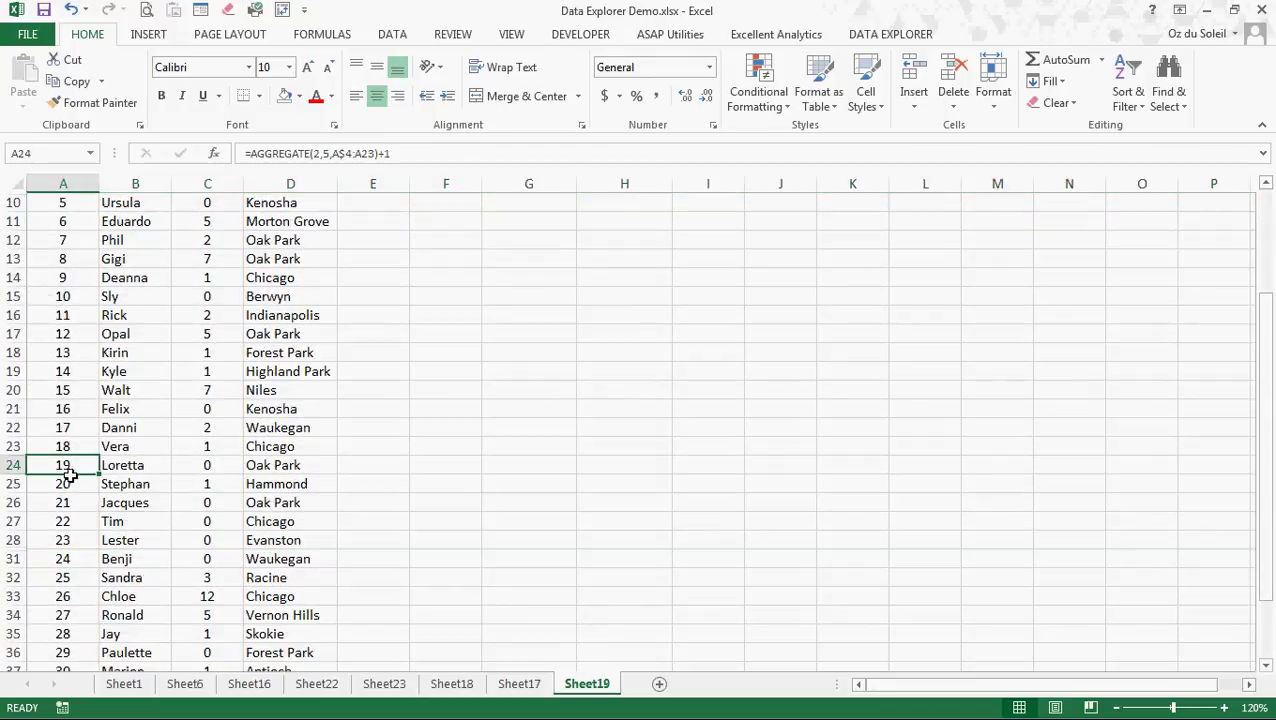
scroll(68, 603, "down", 2)
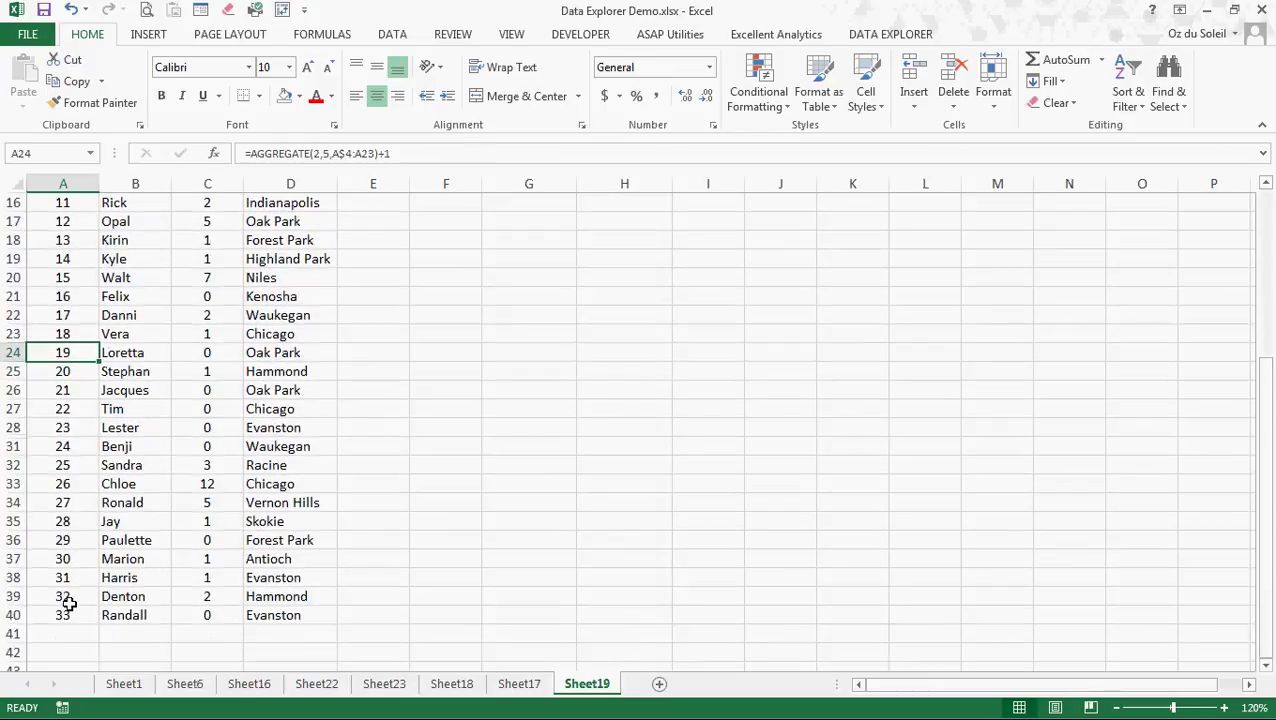
left_click(15, 559)
right_click(15, 559)
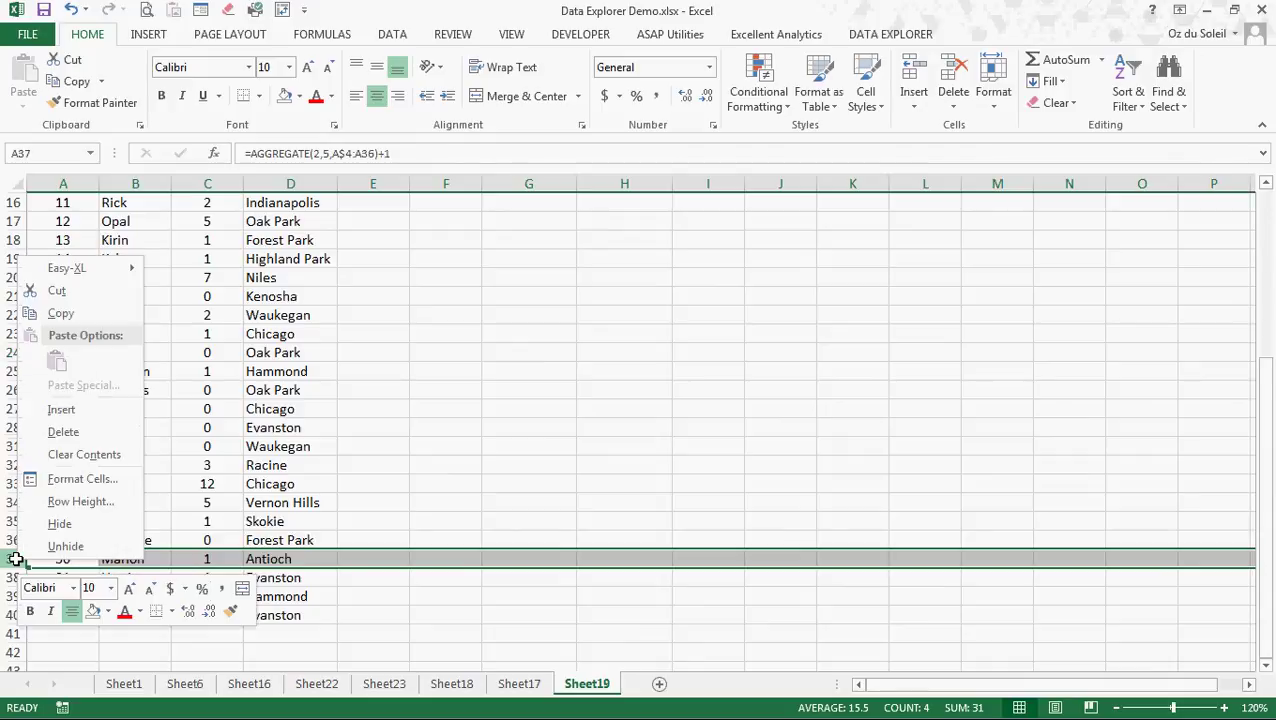
left_click(50, 524)
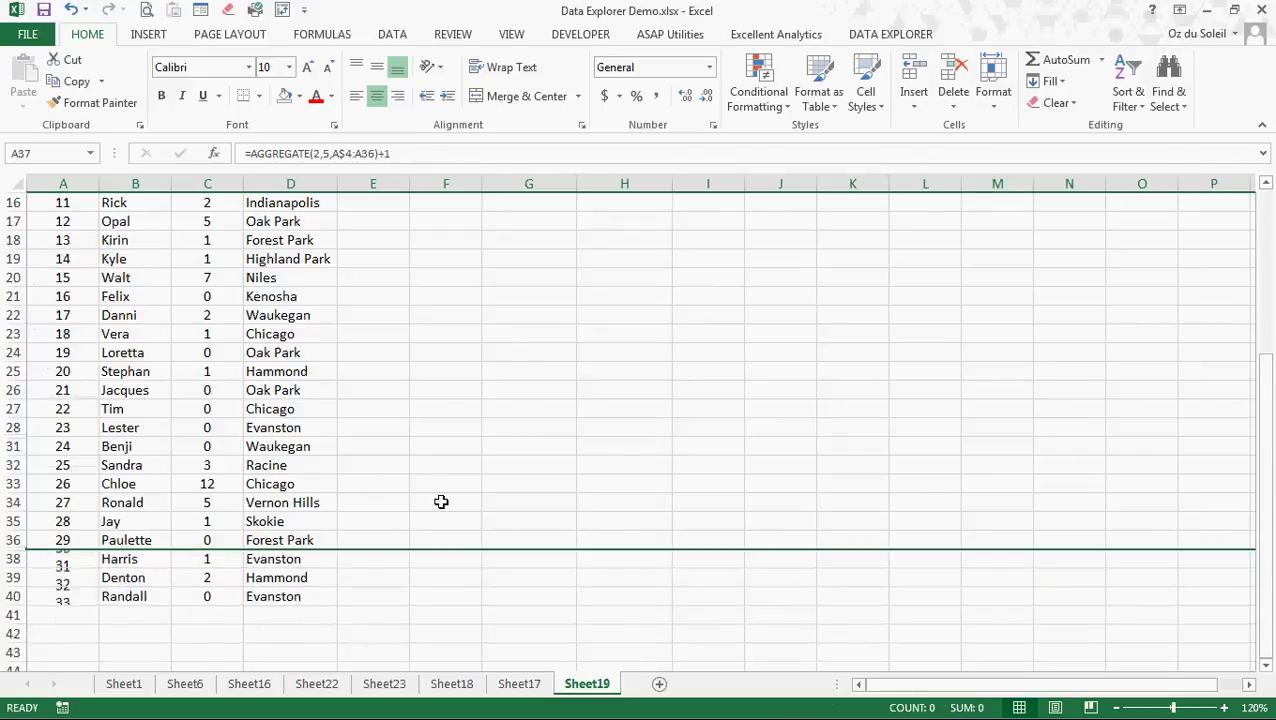
scroll(441, 500, "up", 5)
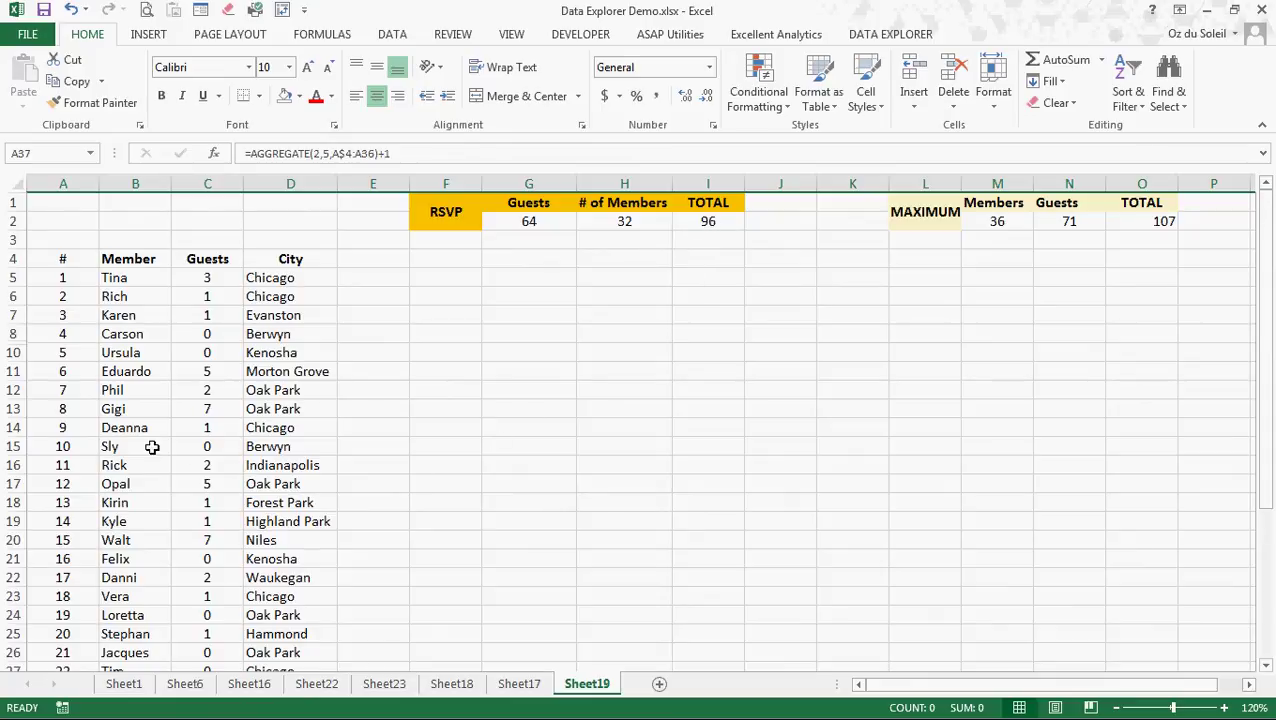
Hide row 14 of the member list to exclude that member and the member's guest
left_click(15, 428)
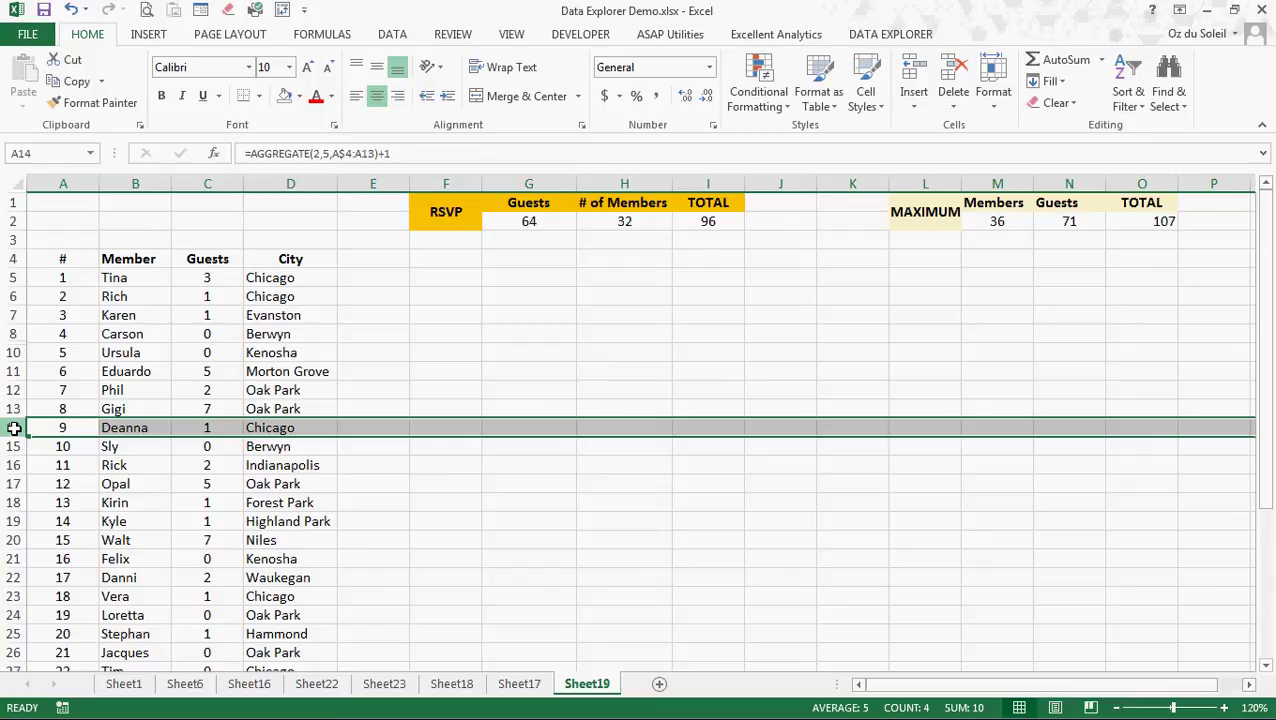
right_click(15, 428)
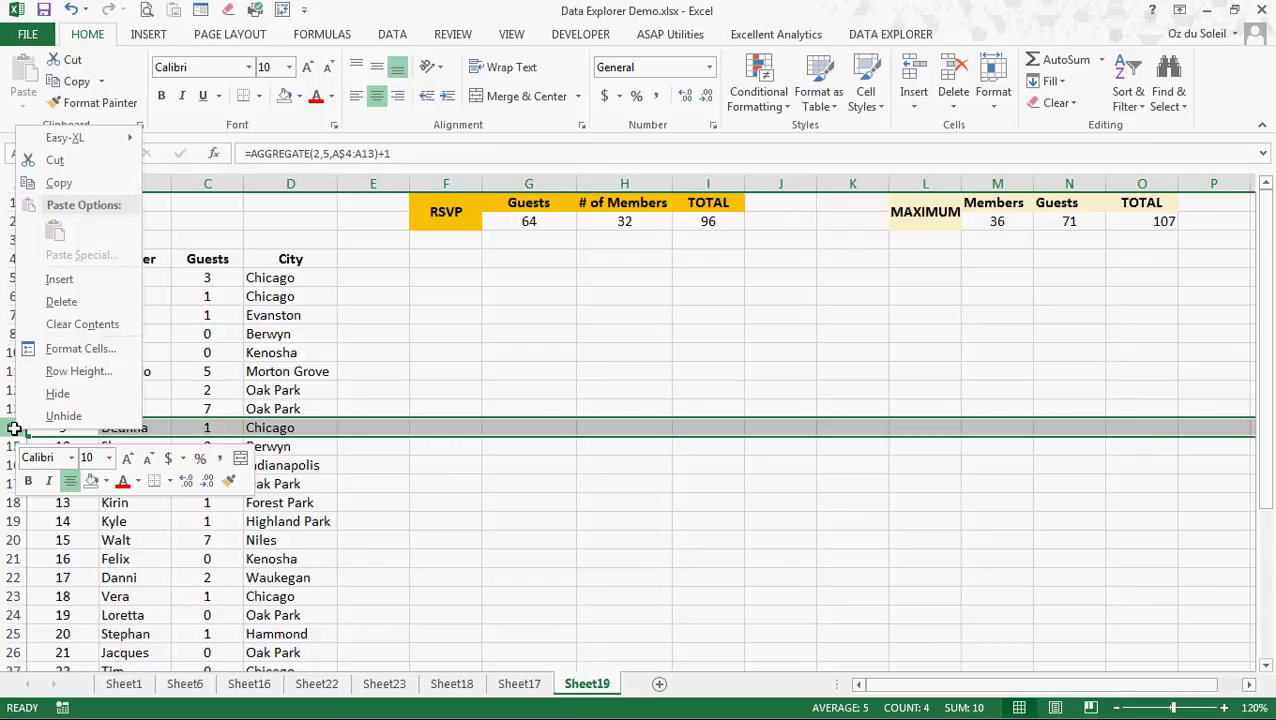
left_click(58, 393)
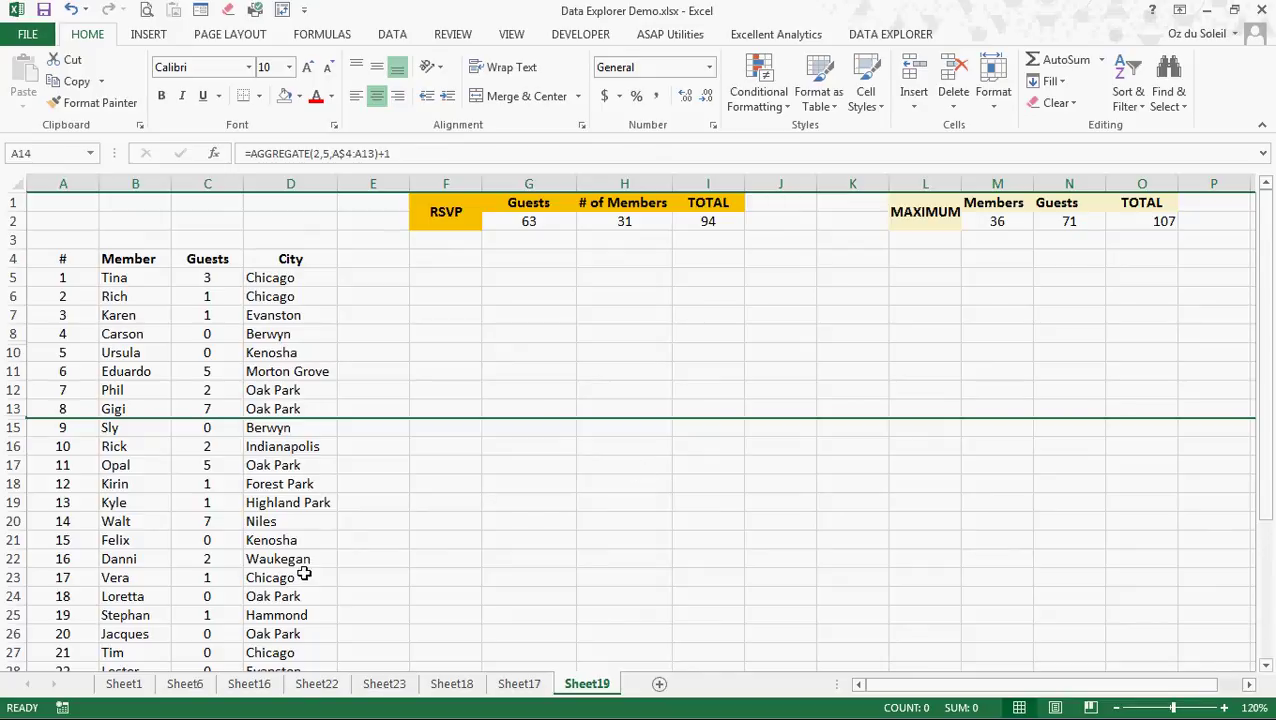
Set the number of guests in C21 to 2 for the member in row 21
left_click(214, 541)
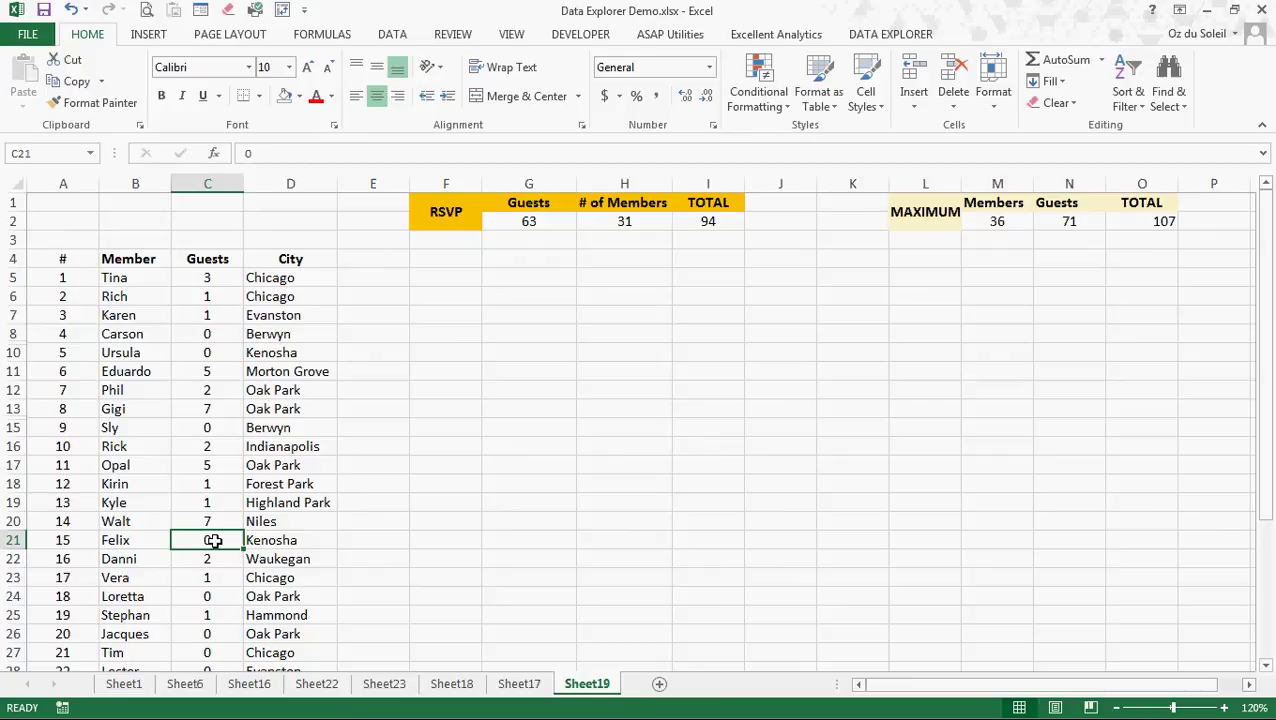
type("2")
key("Return")
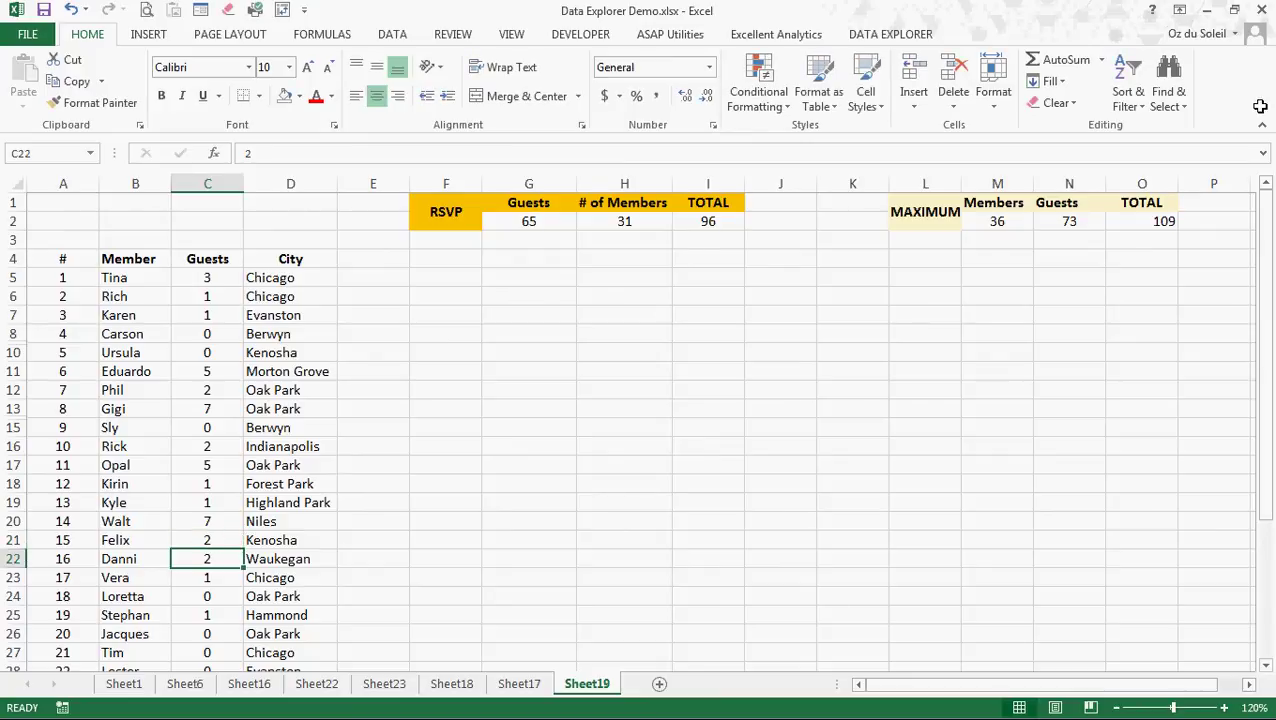